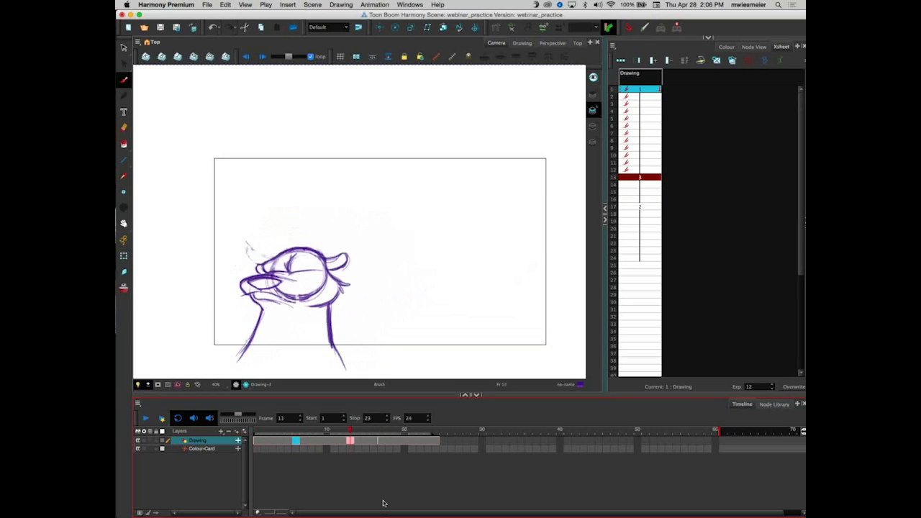
# Save the webinar_practice scene and switch to the open paperless_rough_webinar scene
pyautogui.press('super+s')
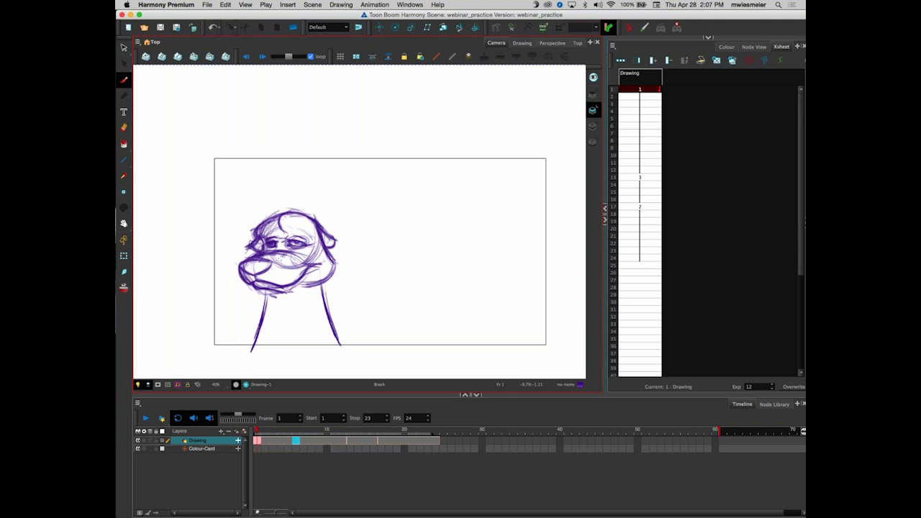
pyautogui.press('super+Tab')
pyautogui.press('super+Tab')
pyautogui.press('super+Tab')
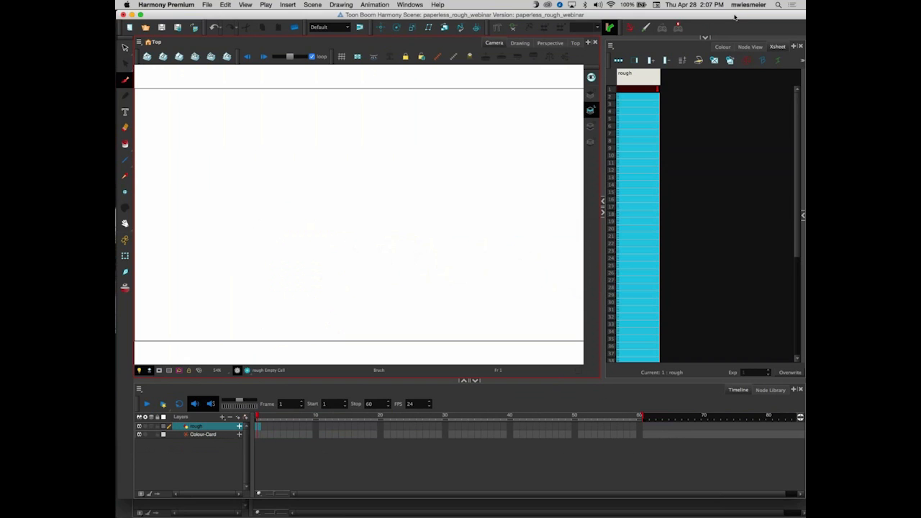
pyautogui.press('super+Tab')
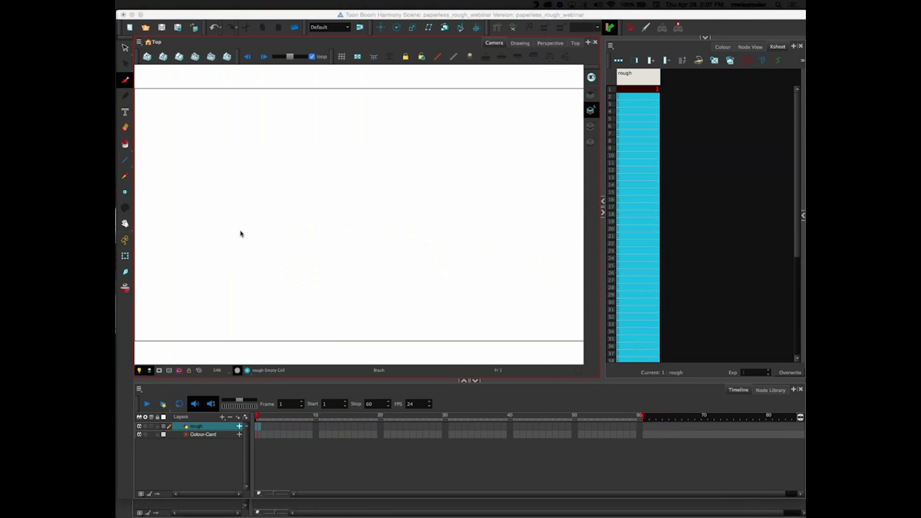
# Start a drawing in the first frame of the rough layer and make a short trial brush stroke
pyautogui.click(238, 180)
pyautogui.press('1')
pyautogui.press('1')
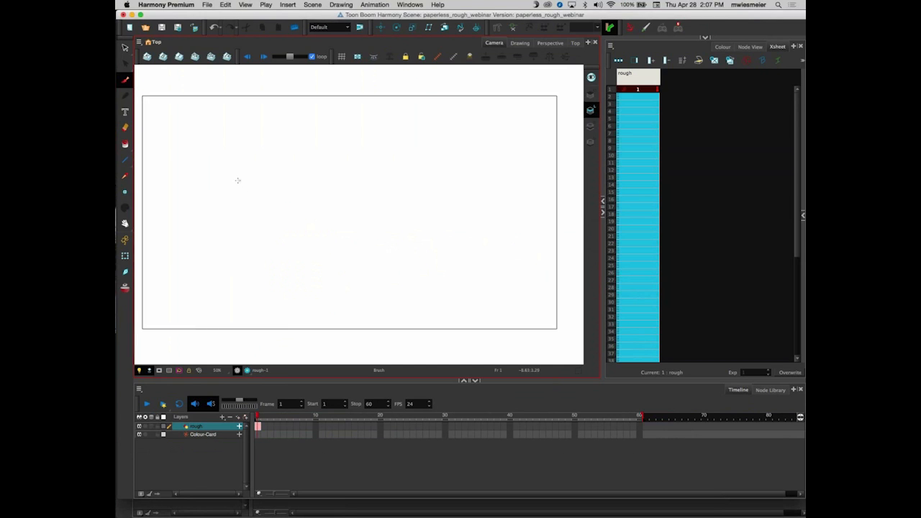
pyautogui.moveTo(284, 247); pyautogui.dragTo(325, 249)
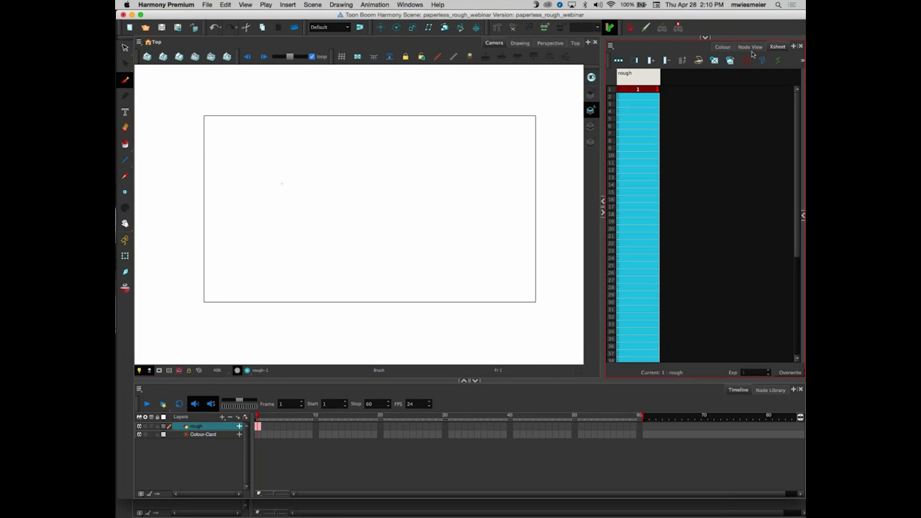
# Rearrange the side workspace so the brush's tool properties replace the Xsheet
pyautogui.moveTo(706, 38); pyautogui.dragTo(706, 84)
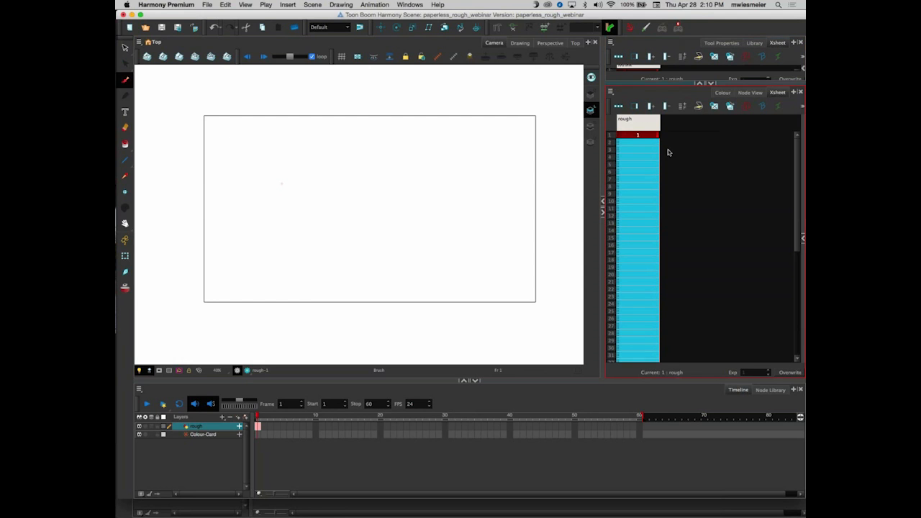
pyautogui.click(711, 84)
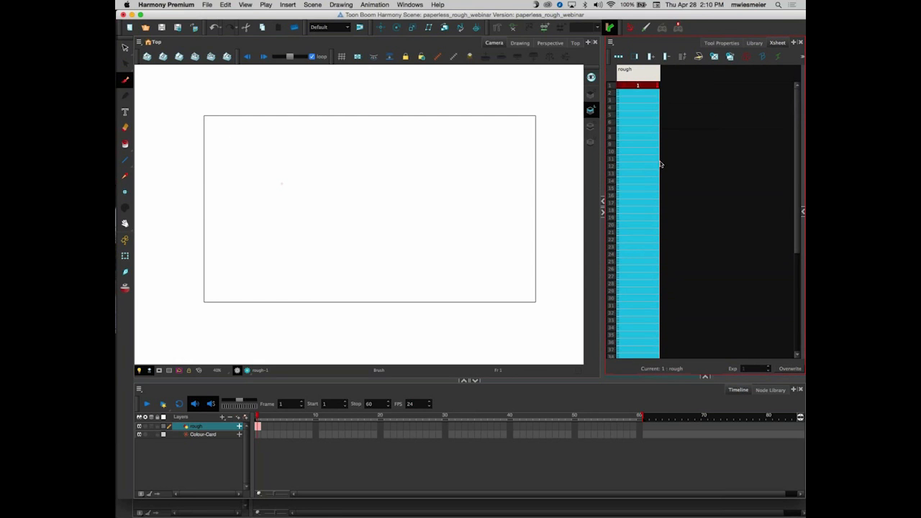
pyautogui.click(722, 42)
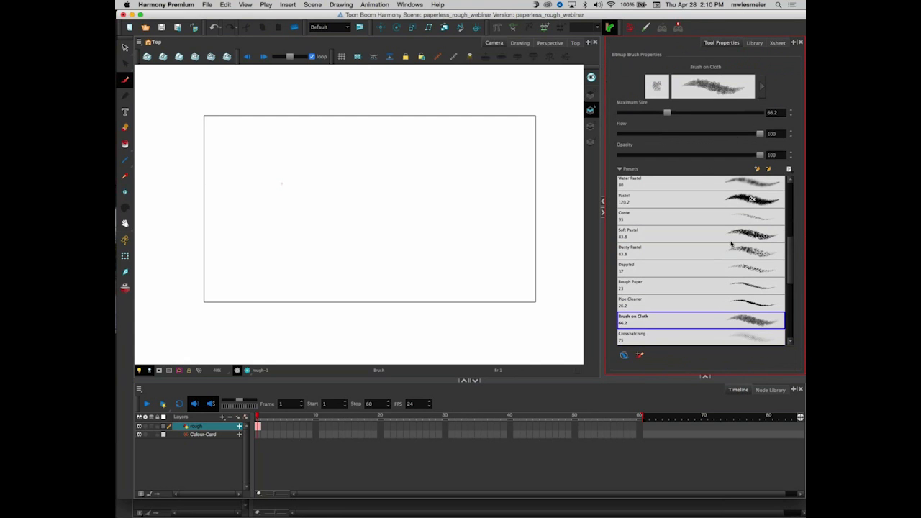
# Look through the bitmap brush presets, choose Dappled, and make a zigzag test stroke in the camera frame
pyautogui.moveTo(790, 265)
pyautogui.mouseDown()
pyautogui.moveTo(790, 209)
pyautogui.moveTo(795, 282)
pyautogui.mouseUp()
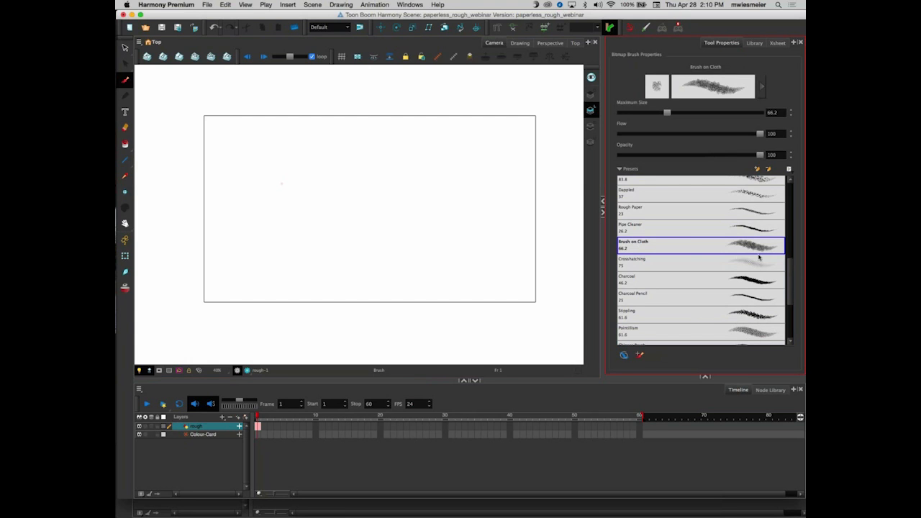
pyautogui.click(790, 283)
pyautogui.moveTo(789, 283); pyautogui.dragTo(792, 323)
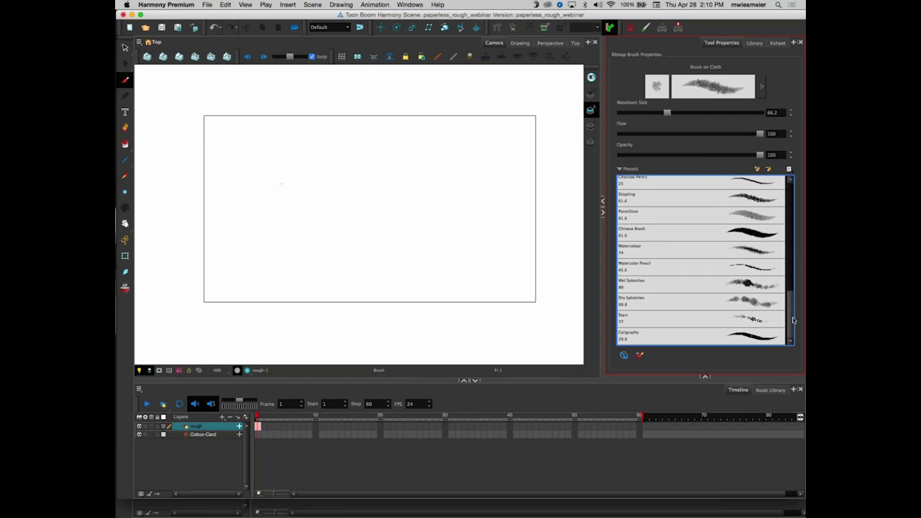
pyautogui.moveTo(790, 313); pyautogui.dragTo(792, 274)
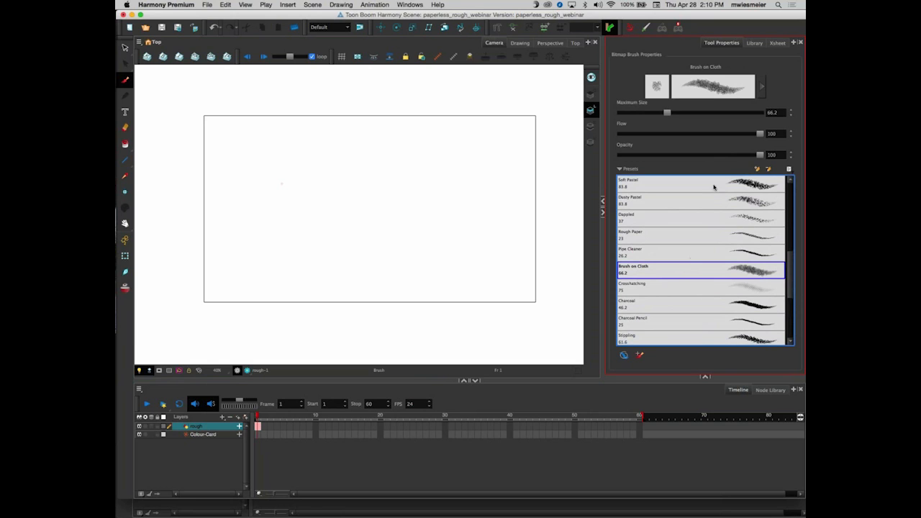
pyautogui.click(748, 220)
pyautogui.moveTo(302, 158)
pyautogui.mouseDown()
pyautogui.moveTo(374, 208)
pyautogui.moveTo(329, 229)
pyautogui.mouseUp()
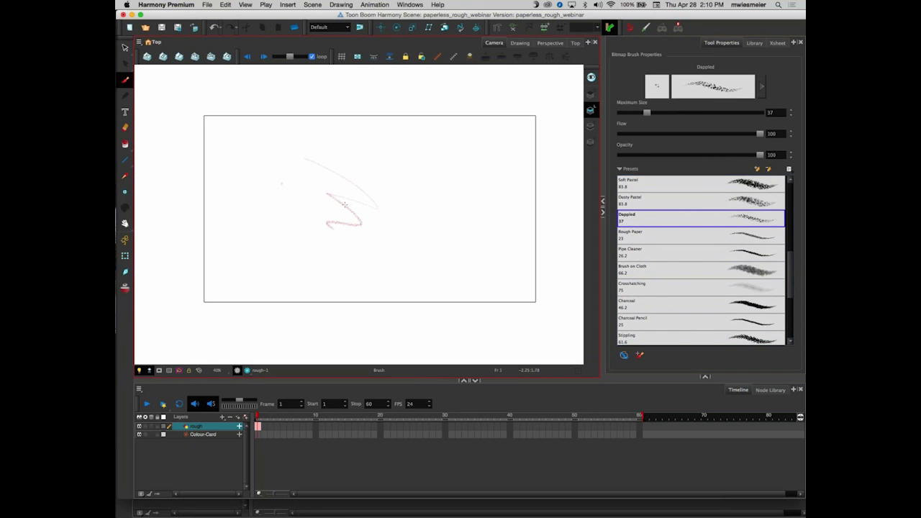
# Try the Soft Pastel preset with several zigzag scribbles across the camera frame
pyautogui.click(738, 189)
pyautogui.moveTo(468, 216)
pyautogui.mouseDown()
pyautogui.moveTo(403, 208)
pyautogui.moveTo(414, 252)
pyautogui.mouseUp()
pyautogui.moveTo(381, 229)
pyautogui.mouseDown()
pyautogui.moveTo(375, 264)
pyautogui.moveTo(336, 254)
pyautogui.mouseUp()
pyautogui.moveTo(292, 176)
pyautogui.mouseDown()
pyautogui.moveTo(285, 241)
pyautogui.moveTo(263, 259)
pyautogui.mouseUp()
pyautogui.moveTo(347, 147)
pyautogui.mouseDown()
pyautogui.moveTo(373, 188)
pyautogui.moveTo(270, 179)
pyautogui.moveTo(258, 171)
pyautogui.moveTo(277, 143)
pyautogui.moveTo(261, 165)
pyautogui.moveTo(261, 143)
pyautogui.moveTo(243, 176)
pyautogui.mouseUp()
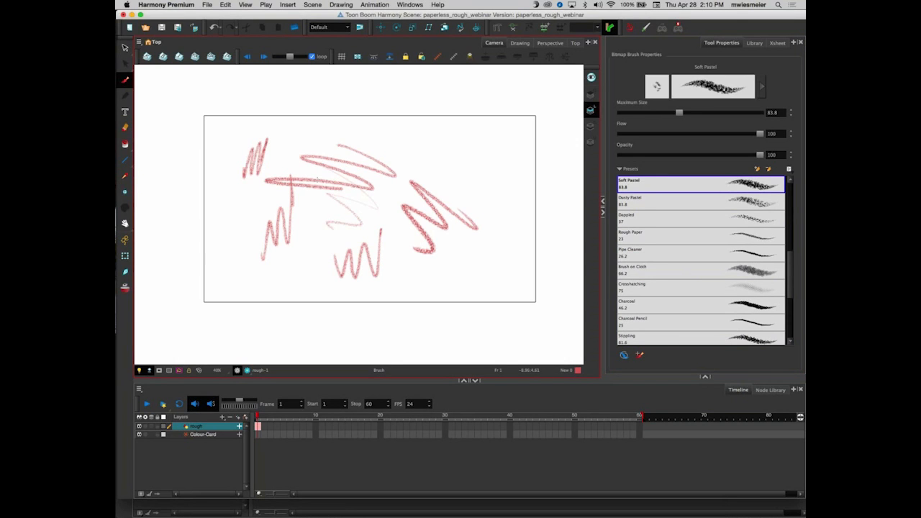
pyautogui.moveTo(458, 148)
pyautogui.mouseDown()
pyautogui.moveTo(452, 170)
pyautogui.moveTo(440, 162)
pyautogui.mouseUp()
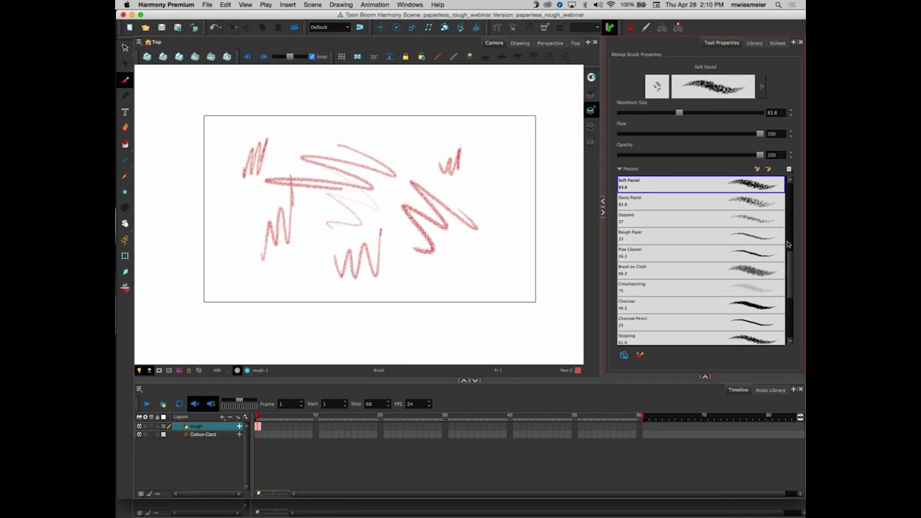
# Try the Pastel preset with one thick wave, a series of horizontal lines and a vertical line
pyautogui.scroll(1, 790, 241)
pyautogui.scroll(1, 790, 242)
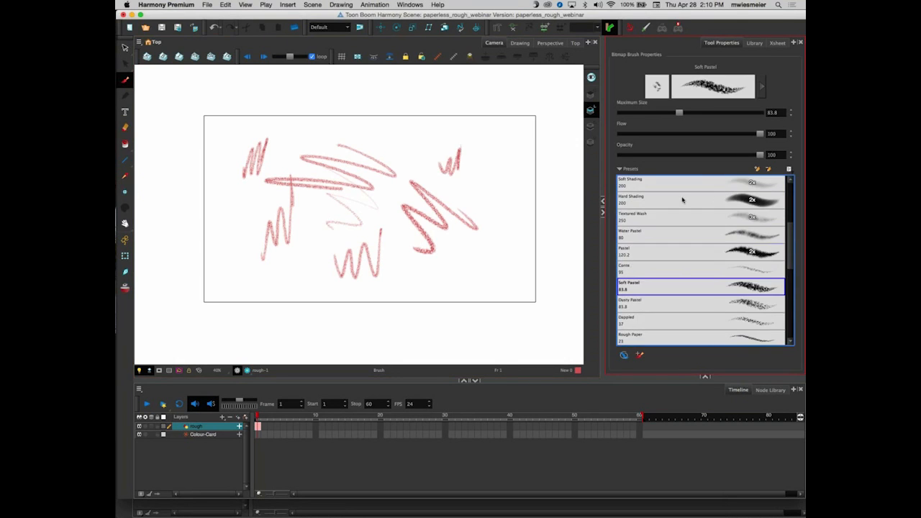
pyautogui.click(740, 253)
pyautogui.moveTo(511, 245)
pyautogui.mouseDown()
pyautogui.moveTo(469, 266)
pyautogui.moveTo(245, 279)
pyautogui.mouseUp()
pyautogui.moveTo(314, 272); pyautogui.dragTo(212, 271)
pyautogui.moveTo(332, 253); pyautogui.dragTo(209, 255)
pyautogui.moveTo(310, 234); pyautogui.dragTo(210, 235)
pyautogui.moveTo(337, 224); pyautogui.dragTo(205, 225)
pyautogui.moveTo(371, 212); pyautogui.dragTo(203, 216)
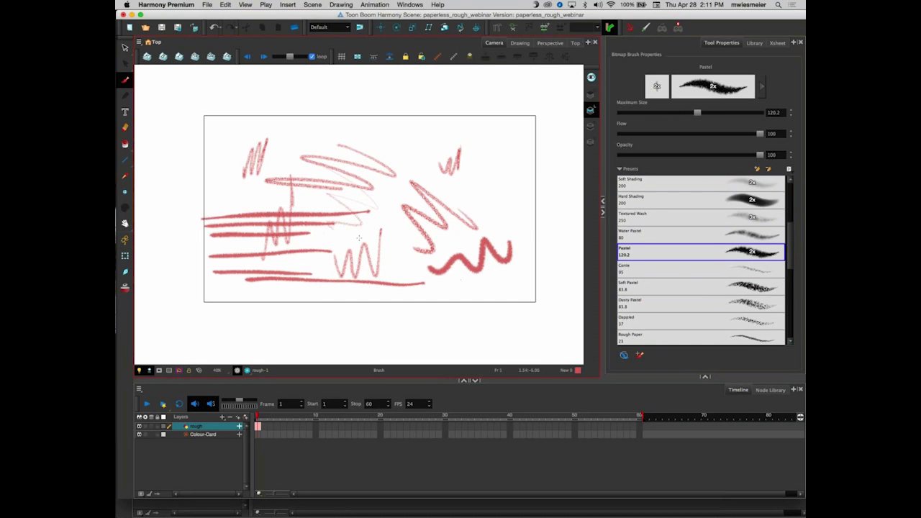
pyautogui.moveTo(369, 211); pyautogui.dragTo(369, 262)
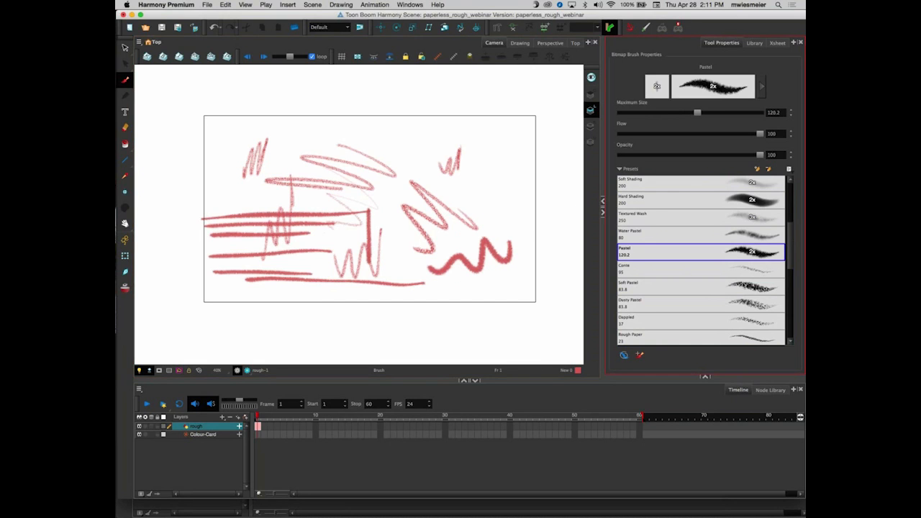
# Try the Stippling and Brush on Cloth presets with a few wavy test strokes
pyautogui.moveTo(789, 245); pyautogui.dragTo(789, 295)
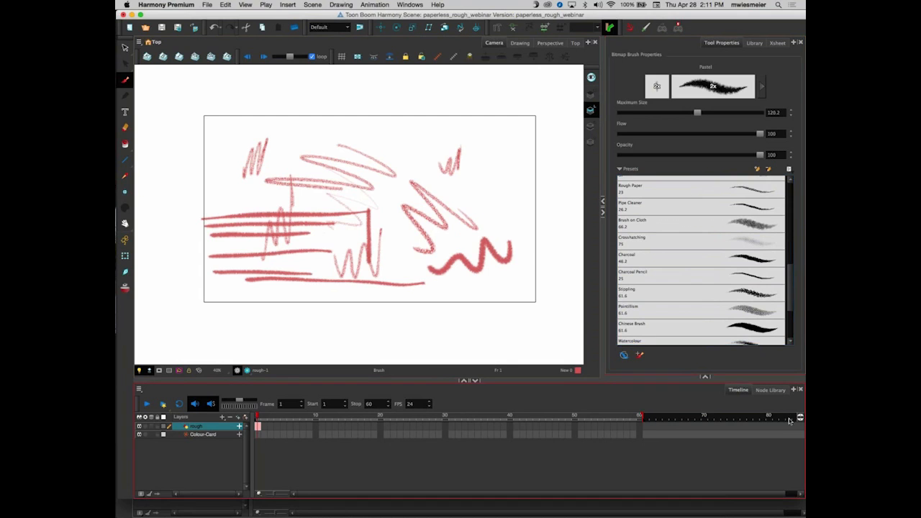
pyautogui.click(691, 292)
pyautogui.moveTo(515, 204); pyautogui.dragTo(423, 180)
pyautogui.moveTo(538, 229); pyautogui.dragTo(416, 192)
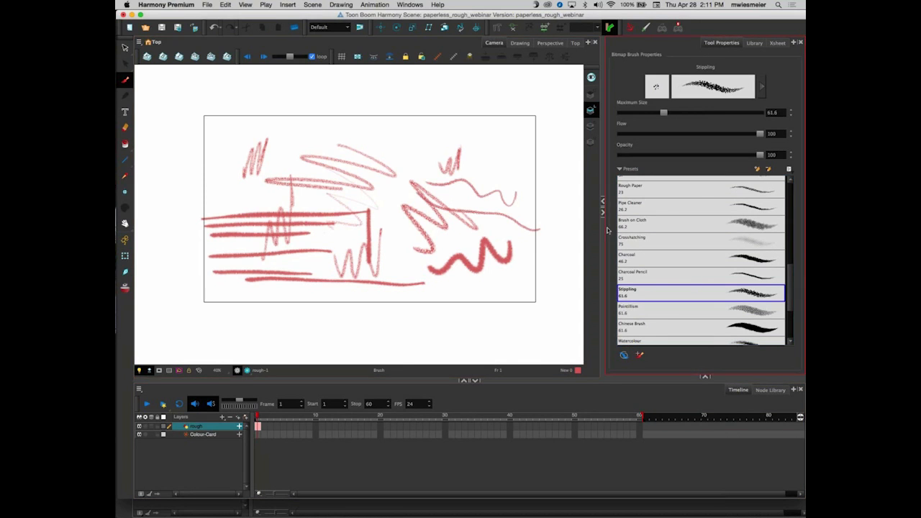
pyautogui.click(716, 233)
pyautogui.moveTo(495, 143); pyautogui.dragTo(398, 138)
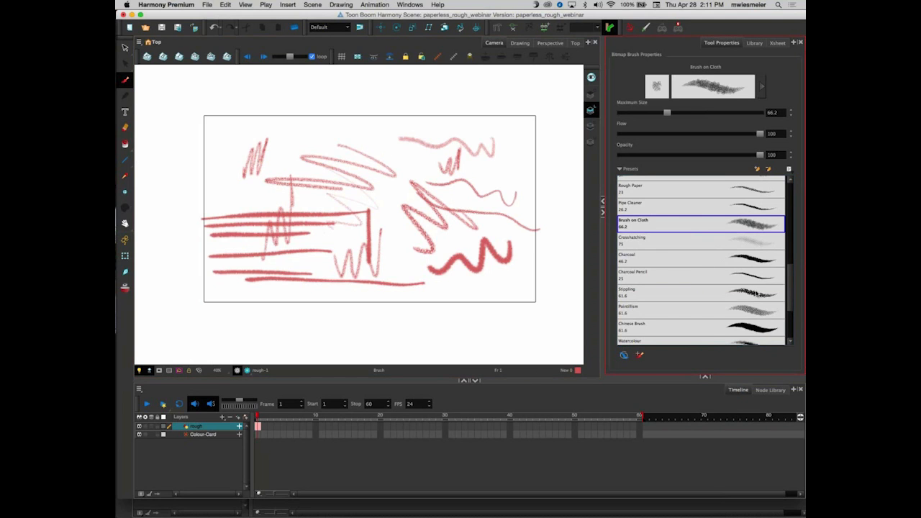
# Choose the Stippling preset and delete all test strokes from the drawing
pyautogui.click(756, 294)
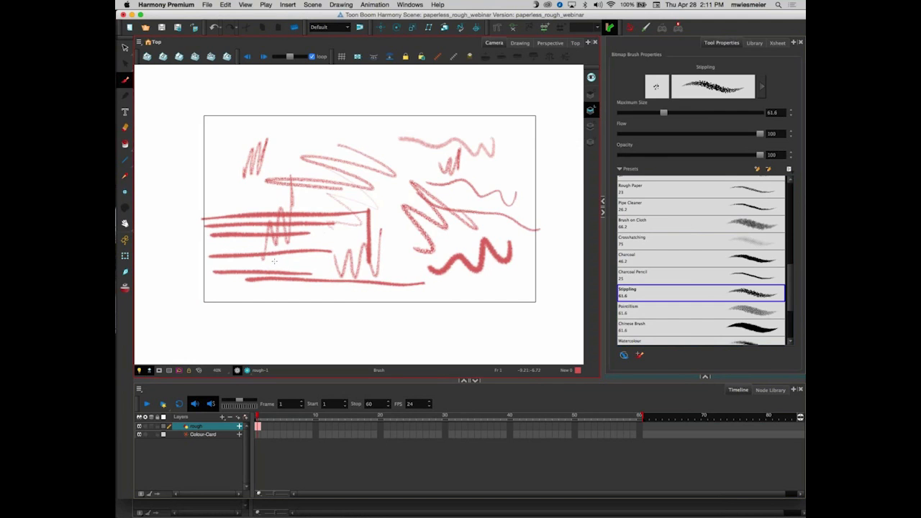
pyautogui.press('super+a')
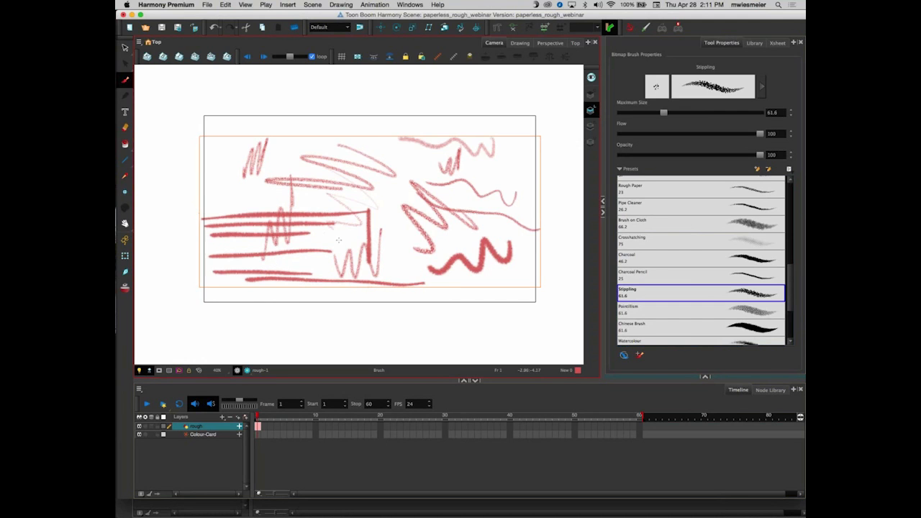
pyautogui.press('Delete')
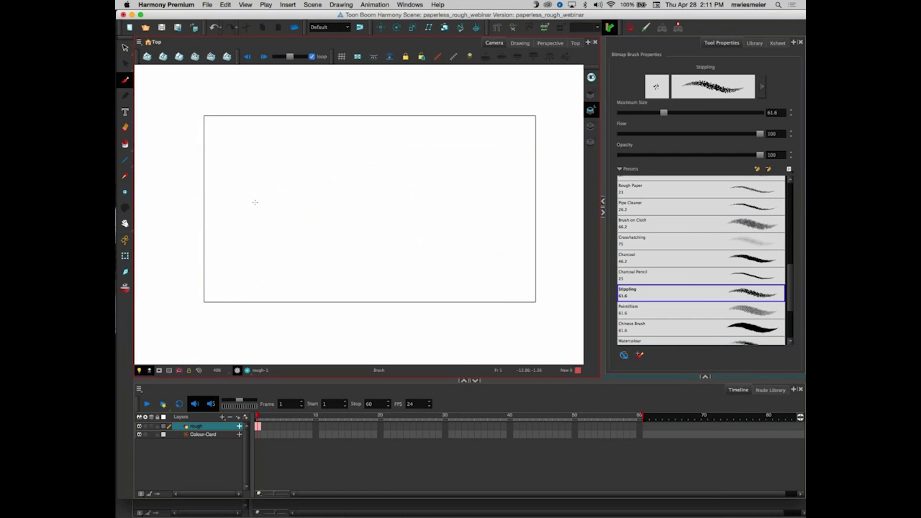
# Rough out the animal's head on frame 1 with a circular skull, snout, jaw, ear and neck lines
pyautogui.press('space')
pyautogui.moveTo(277, 217)
pyautogui.mouseDown()
pyautogui.moveTo(310, 241)
pyautogui.moveTo(268, 232)
pyautogui.moveTo(314, 209)
pyautogui.mouseUp()
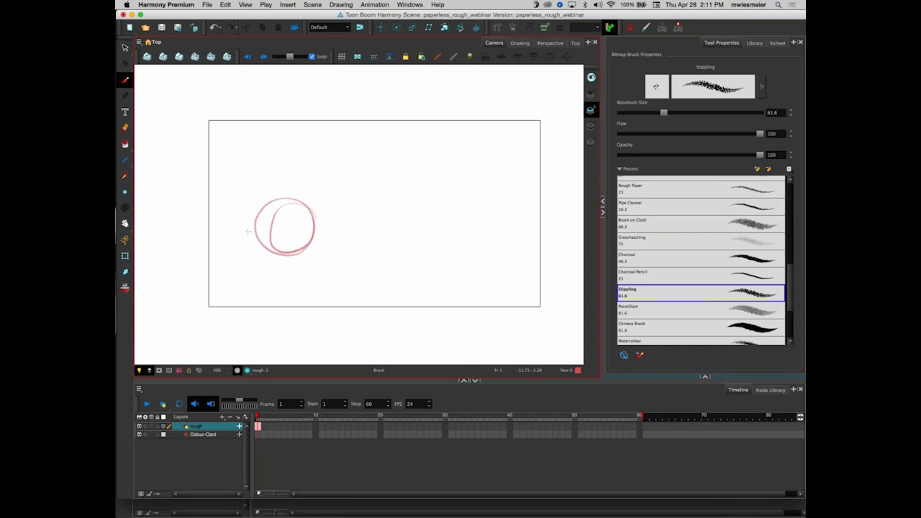
pyautogui.moveTo(254, 208)
pyautogui.mouseDown()
pyautogui.moveTo(237, 245)
pyautogui.moveTo(227, 245)
pyautogui.moveTo(244, 270)
pyautogui.mouseUp()
pyautogui.moveTo(222, 240)
pyautogui.mouseDown()
pyautogui.moveTo(237, 263)
pyautogui.moveTo(284, 266)
pyautogui.moveTo(251, 325)
pyautogui.mouseUp()
pyautogui.moveTo(313, 237); pyautogui.dragTo(334, 318)
pyautogui.moveTo(313, 240); pyautogui.dragTo(333, 307)
pyautogui.moveTo(281, 223)
pyautogui.mouseDown()
pyautogui.moveTo(318, 225)
pyautogui.moveTo(249, 228)
pyautogui.moveTo(321, 225)
pyautogui.moveTo(328, 250)
pyautogui.moveTo(282, 267)
pyautogui.mouseUp()
pyautogui.moveTo(319, 224)
pyautogui.mouseDown()
pyautogui.moveTo(218, 248)
pyautogui.moveTo(261, 241)
pyautogui.moveTo(226, 268)
pyautogui.moveTo(268, 271)
pyautogui.mouseUp()
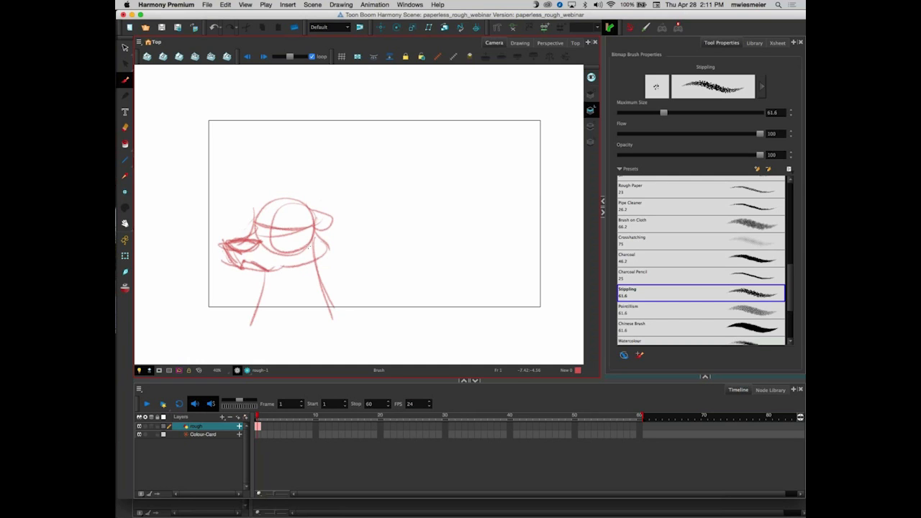
# Strengthen the rough head's mouth, cheek, neck, eye line and skull contour with additional strokes
pyautogui.moveTo(302, 242)
pyautogui.mouseDown()
pyautogui.moveTo(274, 271)
pyautogui.moveTo(262, 270)
pyautogui.mouseUp()
pyautogui.moveTo(297, 255)
pyautogui.mouseDown()
pyautogui.moveTo(281, 271)
pyautogui.moveTo(260, 264)
pyautogui.moveTo(278, 275)
pyautogui.mouseUp()
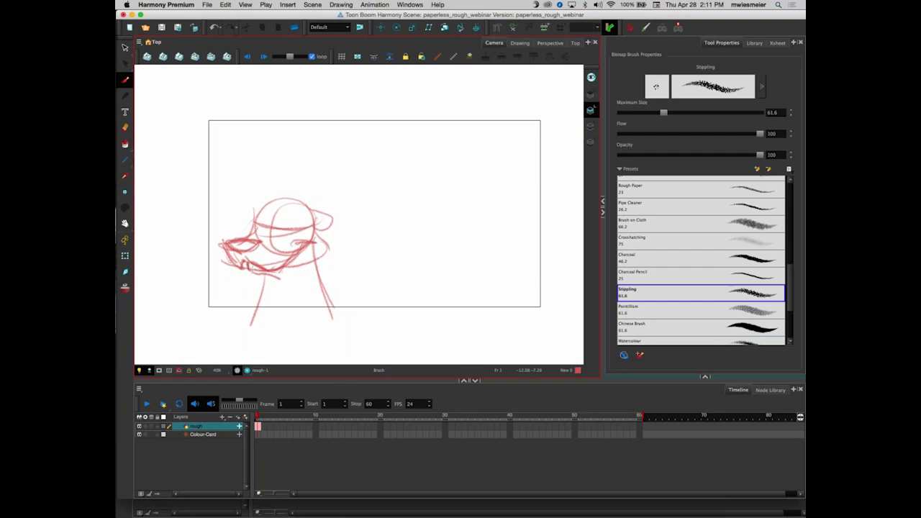
pyautogui.moveTo(248, 270)
pyautogui.mouseDown()
pyautogui.moveTo(297, 279)
pyautogui.moveTo(264, 295)
pyautogui.moveTo(263, 275)
pyautogui.moveTo(247, 320)
pyautogui.mouseUp()
pyautogui.moveTo(313, 226)
pyautogui.mouseDown()
pyautogui.moveTo(252, 224)
pyautogui.moveTo(276, 255)
pyautogui.moveTo(323, 215)
pyautogui.moveTo(305, 201)
pyautogui.moveTo(329, 229)
pyautogui.moveTo(299, 236)
pyautogui.moveTo(285, 221)
pyautogui.moveTo(298, 226)
pyautogui.moveTo(283, 222)
pyautogui.moveTo(292, 235)
pyautogui.moveTo(292, 226)
pyautogui.moveTo(280, 232)
pyautogui.moveTo(303, 227)
pyautogui.moveTo(282, 223)
pyautogui.moveTo(293, 225)
pyautogui.moveTo(222, 245)
pyautogui.moveTo(244, 226)
pyautogui.mouseUp()
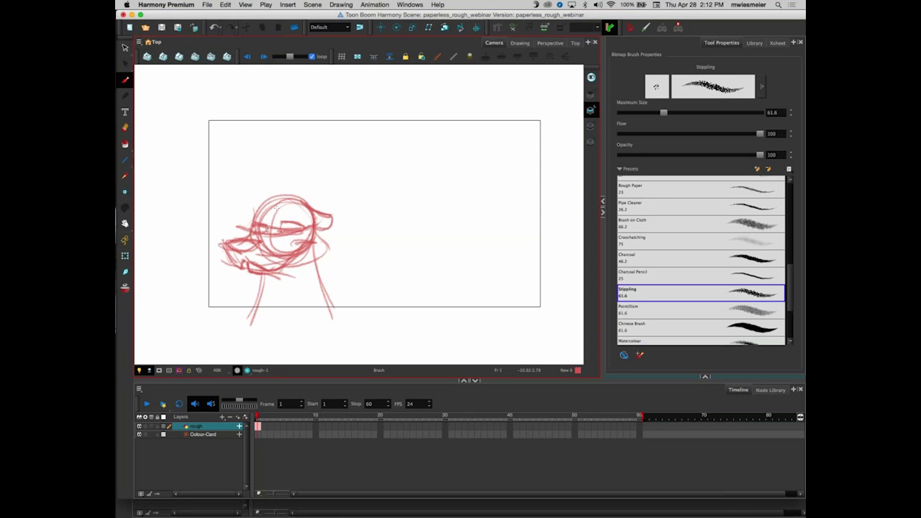
pyautogui.moveTo(312, 207)
pyautogui.mouseDown()
pyautogui.moveTo(303, 196)
pyautogui.moveTo(300, 249)
pyautogui.mouseUp()
pyautogui.moveTo(325, 243); pyautogui.dragTo(296, 266)
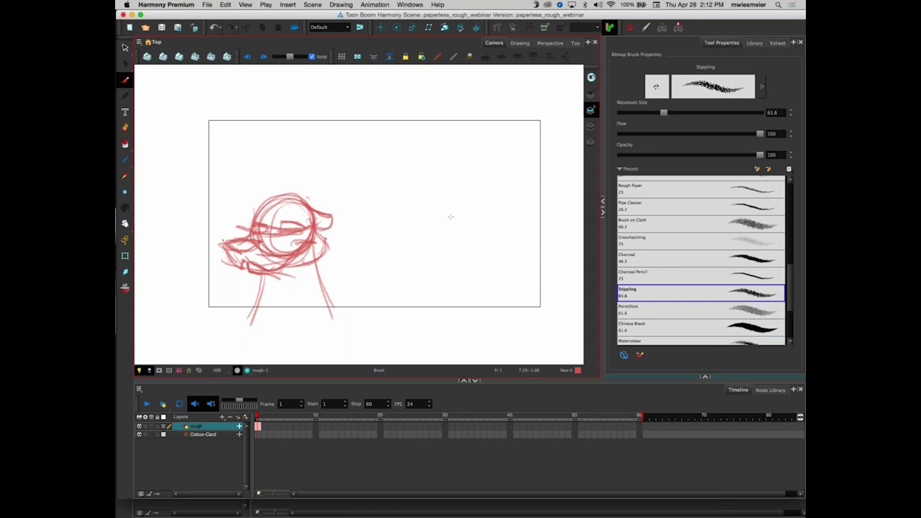
# Scribble loose overlapping circles and curved strokes in the empty area to the right of the head
pyautogui.moveTo(439, 252)
pyautogui.mouseDown()
pyautogui.moveTo(411, 214)
pyautogui.moveTo(423, 239)
pyautogui.mouseUp()
pyautogui.moveTo(462, 202)
pyautogui.mouseDown()
pyautogui.moveTo(475, 233)
pyautogui.moveTo(417, 282)
pyautogui.mouseUp()
pyautogui.moveTo(421, 249)
pyautogui.mouseDown()
pyautogui.moveTo(414, 216)
pyautogui.moveTo(446, 209)
pyautogui.moveTo(462, 243)
pyautogui.mouseUp()
pyautogui.moveTo(466, 202)
pyautogui.mouseDown()
pyautogui.moveTo(461, 249)
pyautogui.moveTo(429, 220)
pyautogui.mouseUp()
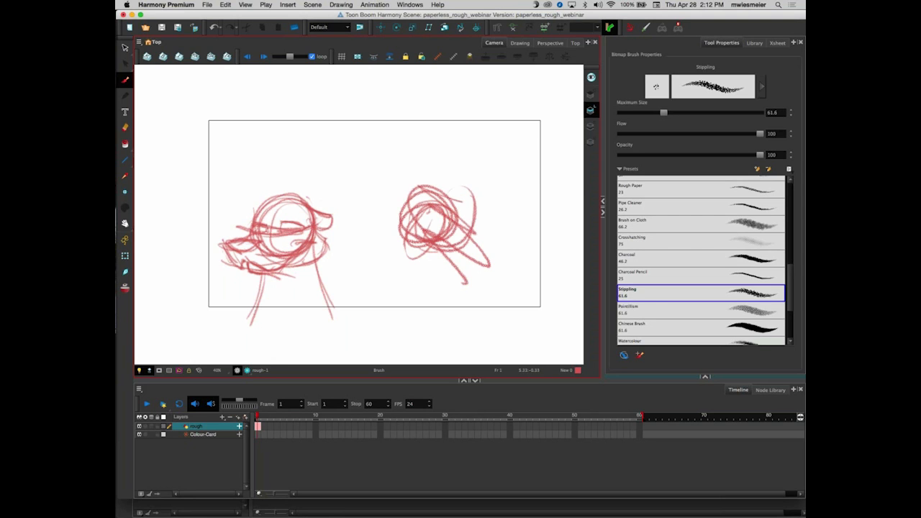
pyautogui.moveTo(497, 193)
pyautogui.mouseDown()
pyautogui.moveTo(435, 240)
pyautogui.moveTo(506, 242)
pyautogui.mouseUp()
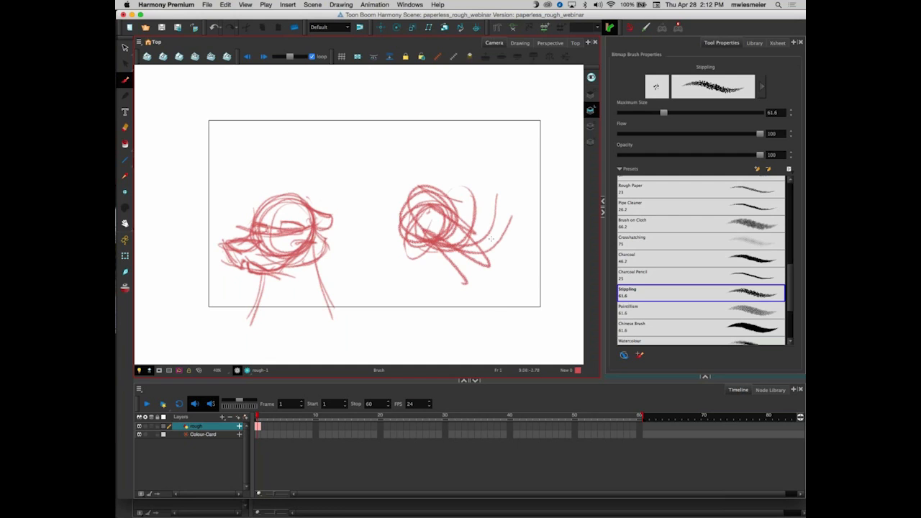
# Undo all the loose scribbles beside the head
pyautogui.press('super+z')
pyautogui.press('super+z')
pyautogui.press('super+z')
pyautogui.press('super+z')
pyautogui.press('super+z')
pyautogui.press('super+z')
pyautogui.press('super+z')
pyautogui.press('super+z')
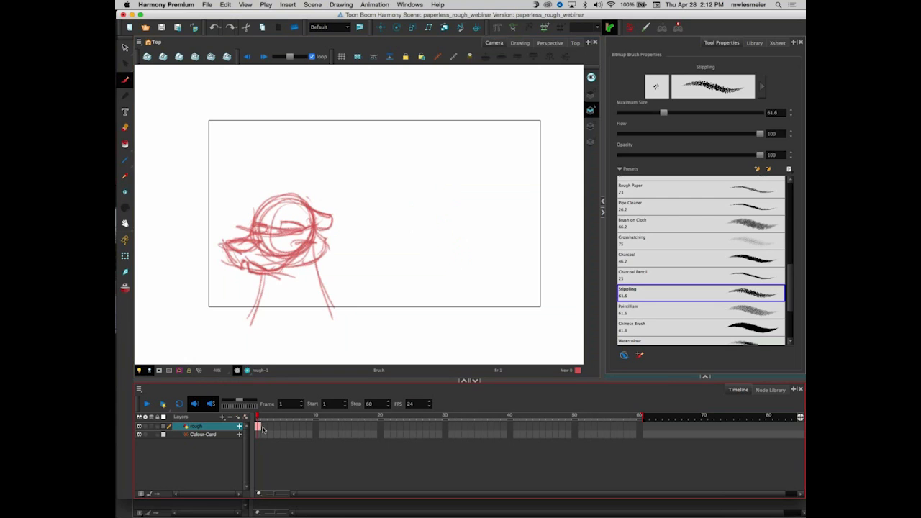
# Sketch the far ear and add detail to the eye on the rough head
pyautogui.moveTo(249, 214)
pyautogui.mouseDown()
pyautogui.moveTo(233, 220)
pyautogui.moveTo(257, 220)
pyautogui.moveTo(266, 200)
pyautogui.moveTo(302, 192)
pyautogui.moveTo(256, 209)
pyautogui.mouseUp()
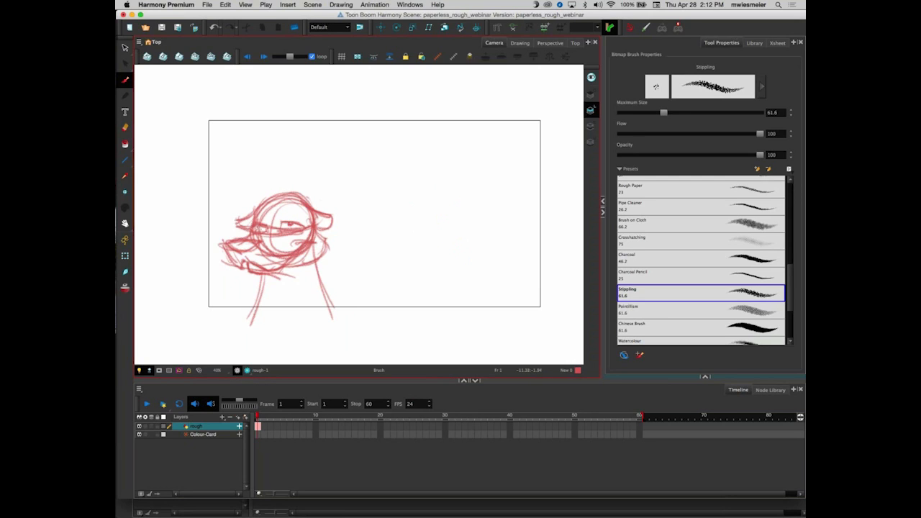
# Turn on onion skin and select the empty frame 2 cell of the rough layer
pyautogui.click(263, 430)
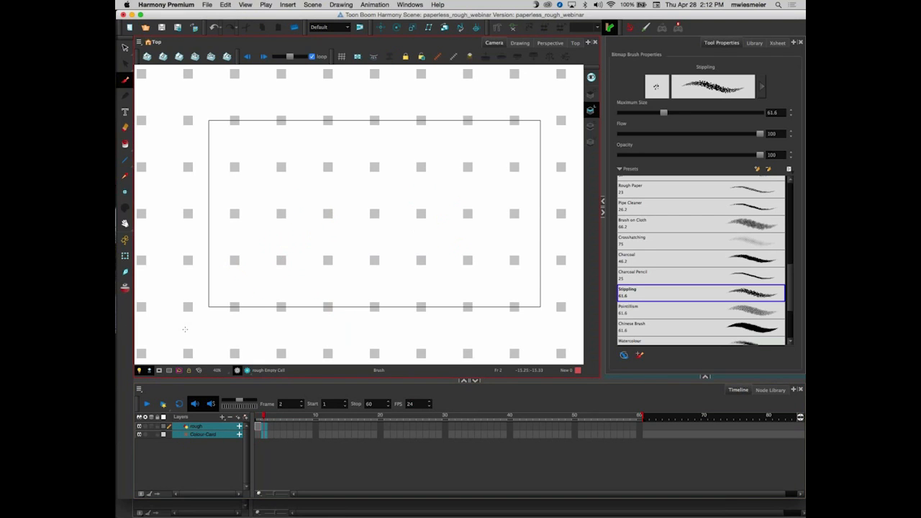
pyautogui.click(125, 287)
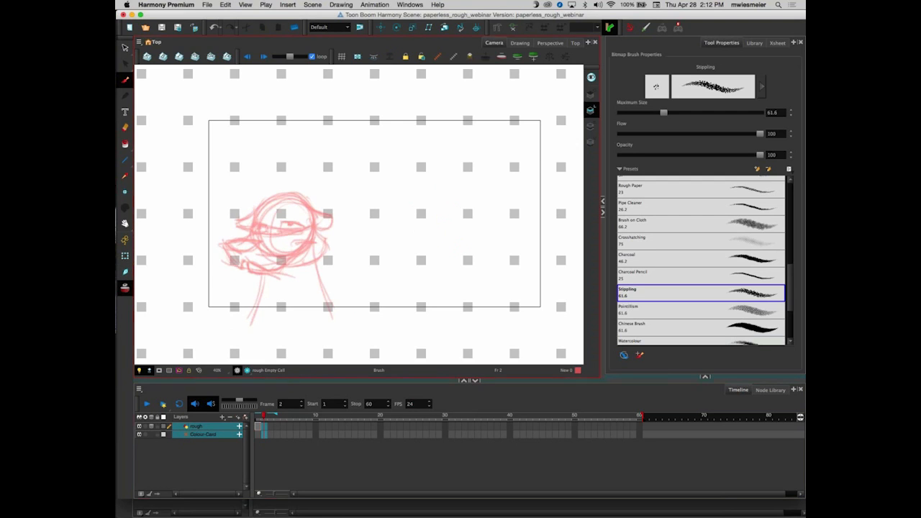
pyautogui.click(258, 428)
pyautogui.click(265, 428)
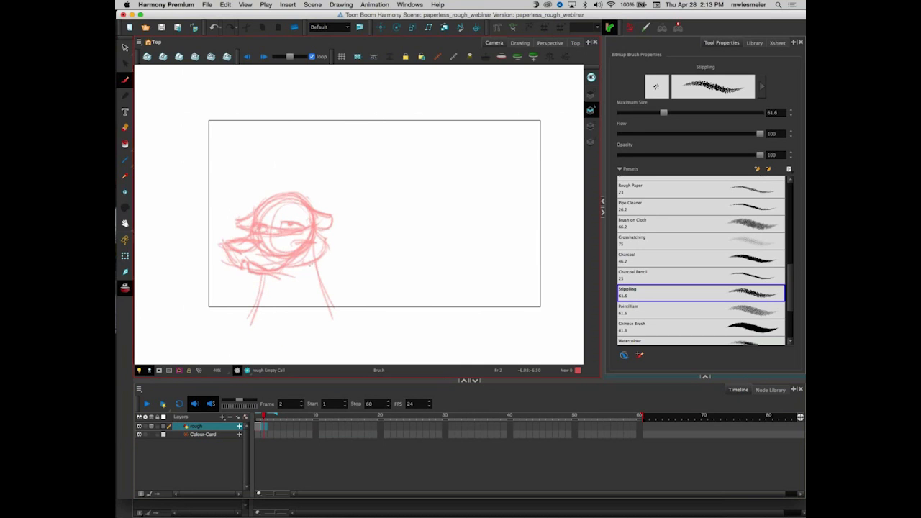
# Flip between frames 1 and 2 with onion skin and examine what the overlay, line art and colour art layers hold
pyautogui.click(259, 427)
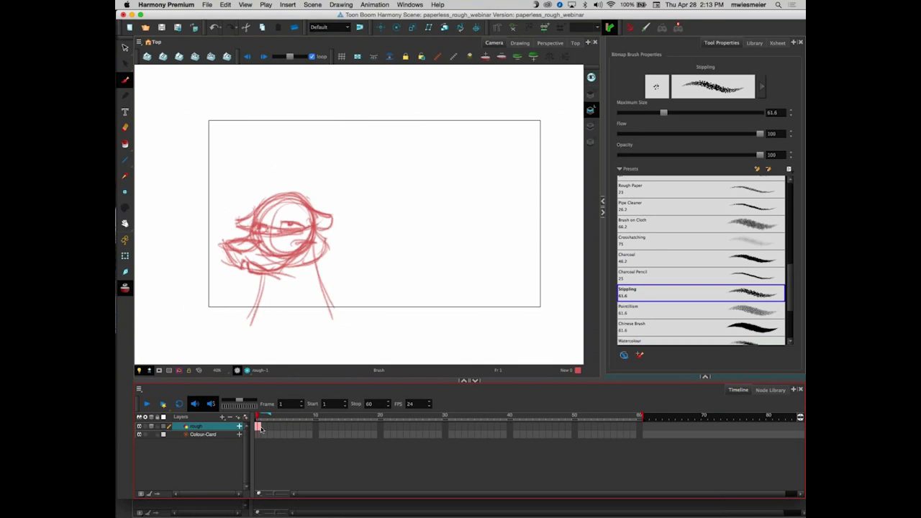
pyautogui.click(263, 428)
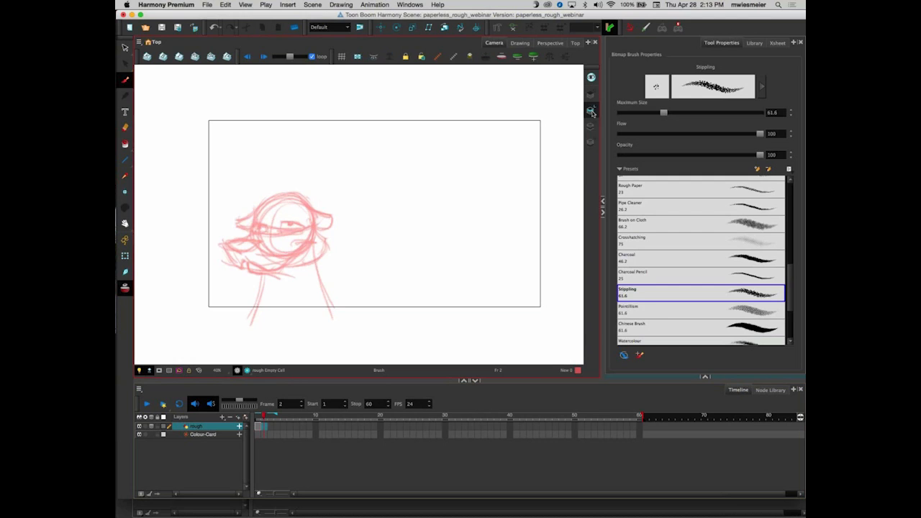
pyautogui.click(257, 428)
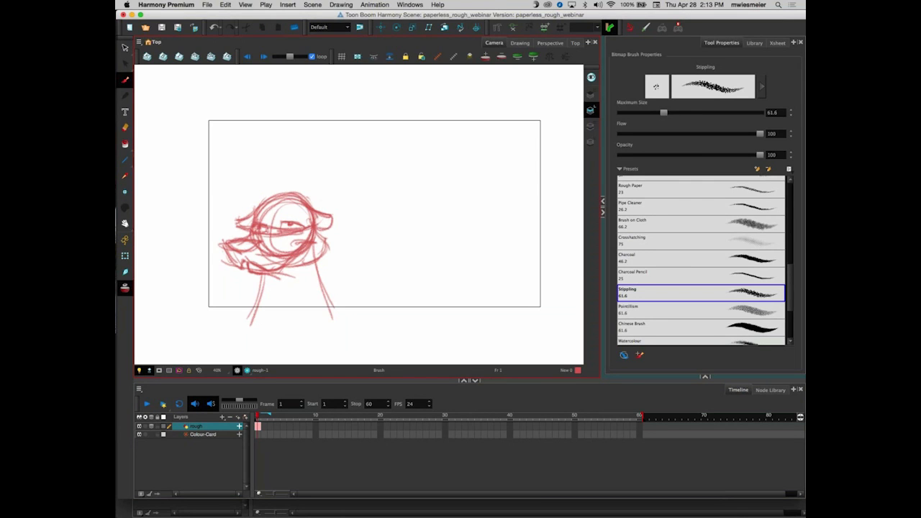
pyautogui.click(591, 95)
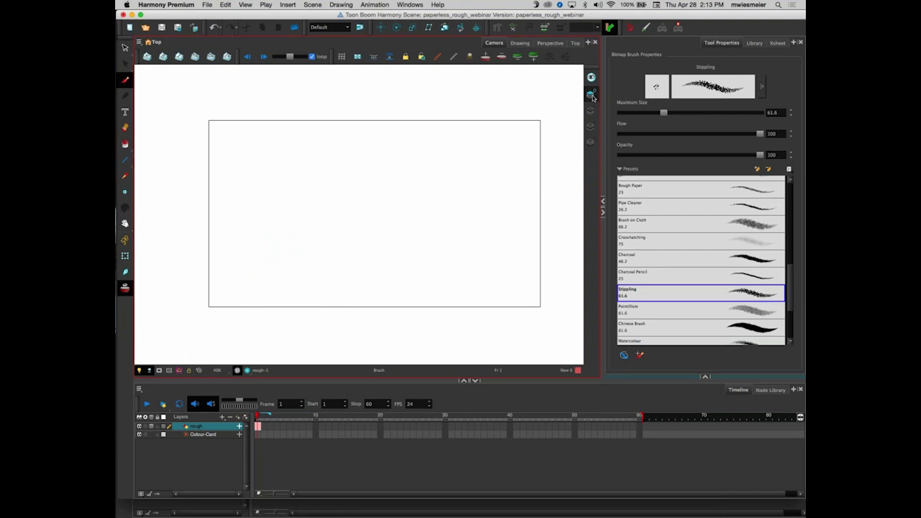
pyautogui.click(590, 111)
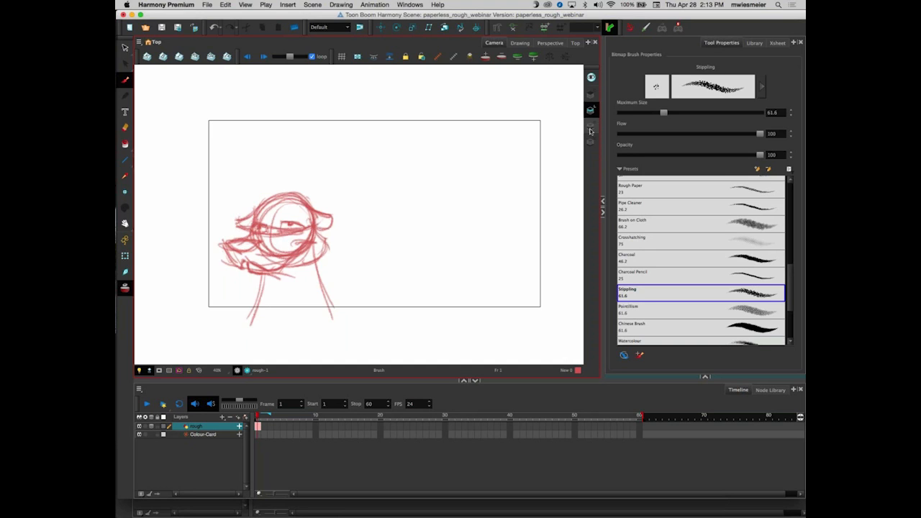
pyautogui.click(591, 127)
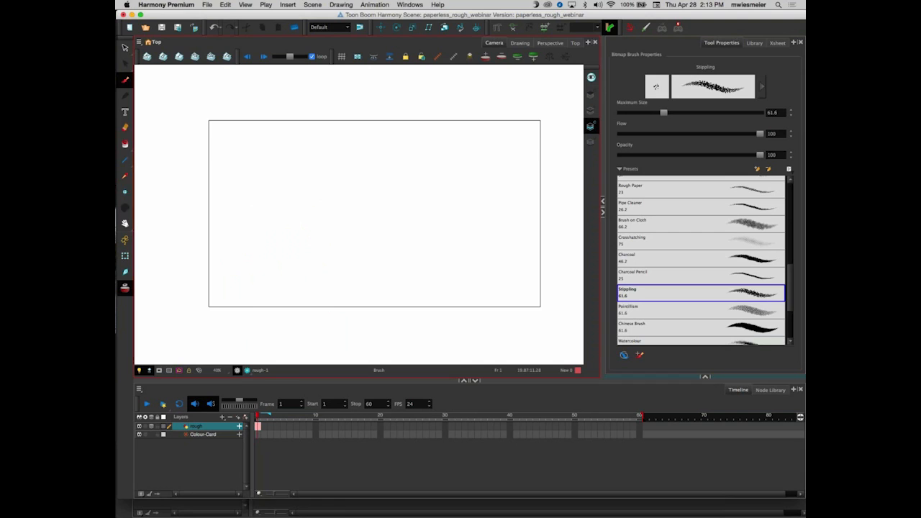
pyautogui.click(591, 111)
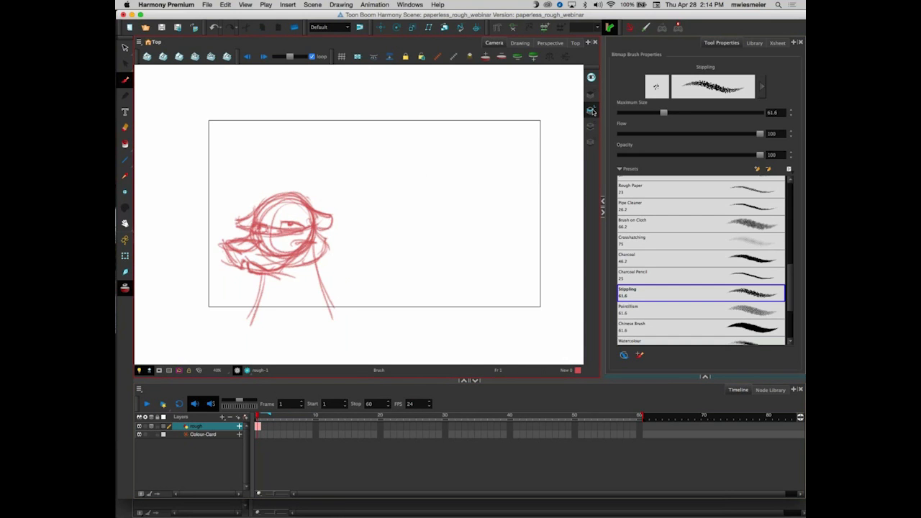
pyautogui.click(592, 112)
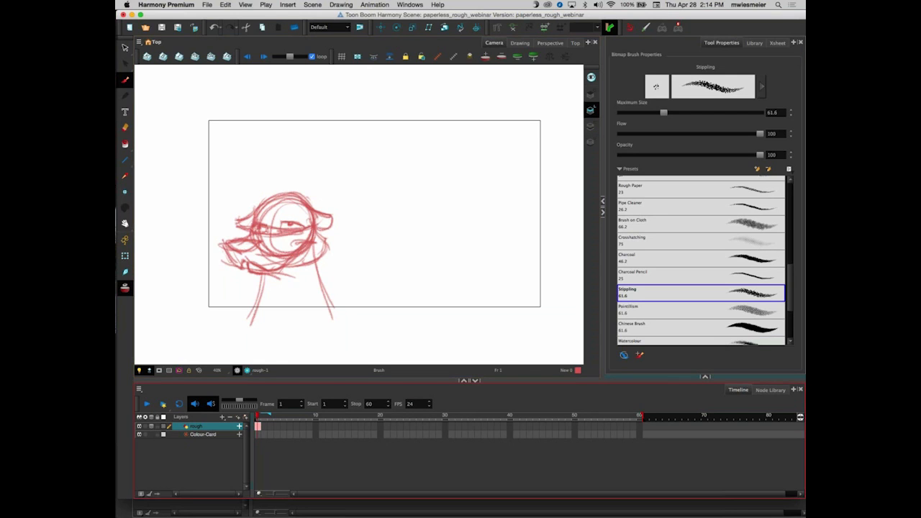
# On frame 2 of the rough layer, sketch a second head facing the opposite way, with circles, snout, neck and ear
pyautogui.click(264, 428)
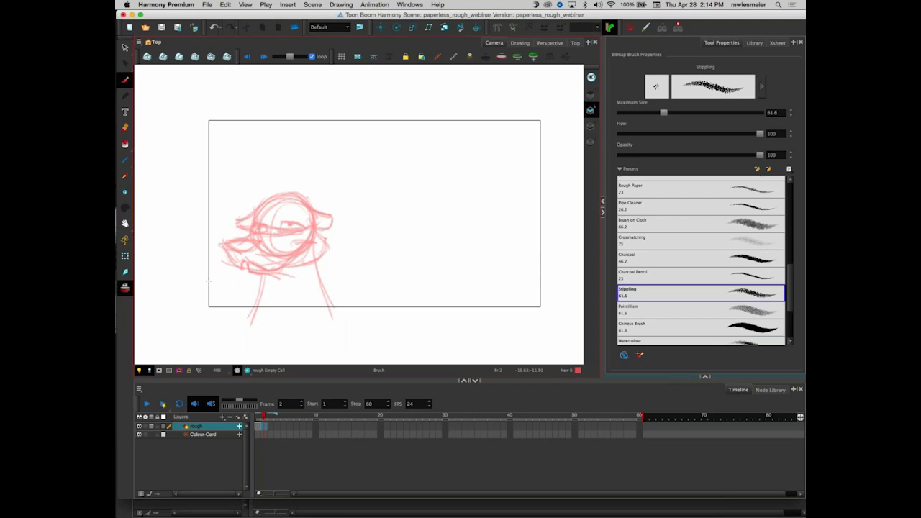
pyautogui.moveTo(387, 236)
pyautogui.mouseDown()
pyautogui.moveTo(387, 192)
pyautogui.moveTo(355, 184)
pyautogui.moveTo(348, 204)
pyautogui.moveTo(398, 198)
pyautogui.moveTo(396, 218)
pyautogui.moveTo(357, 185)
pyautogui.moveTo(404, 193)
pyautogui.mouseUp()
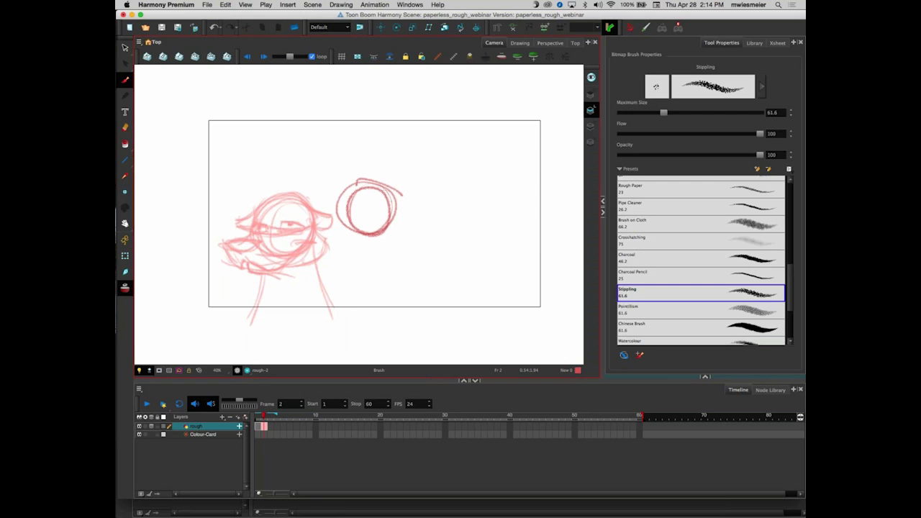
pyautogui.moveTo(395, 193)
pyautogui.mouseDown()
pyautogui.moveTo(395, 220)
pyautogui.moveTo(423, 211)
pyautogui.moveTo(401, 236)
pyautogui.moveTo(301, 282)
pyautogui.mouseUp()
pyautogui.moveTo(334, 232); pyautogui.dragTo(272, 324)
pyautogui.moveTo(336, 226); pyautogui.dragTo(272, 321)
pyautogui.moveTo(375, 240); pyautogui.dragTo(355, 306)
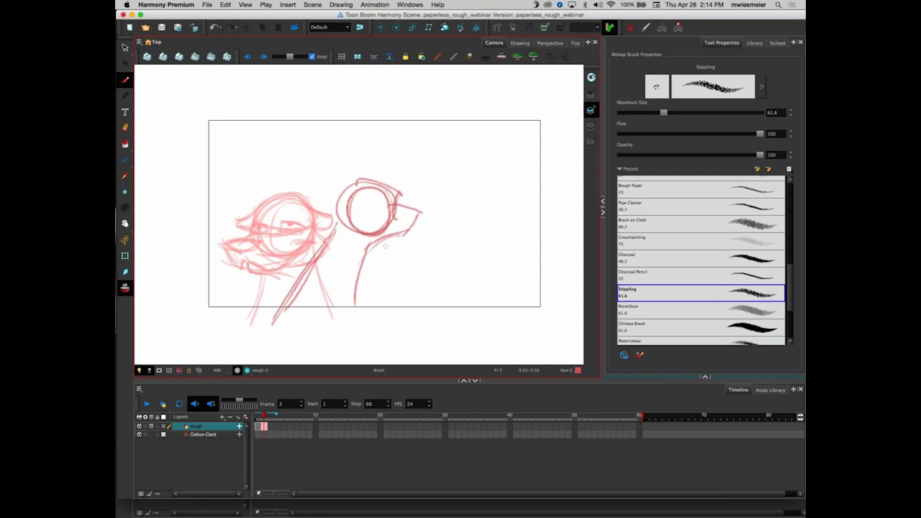
pyautogui.moveTo(391, 255)
pyautogui.mouseDown()
pyautogui.moveTo(375, 262)
pyautogui.moveTo(352, 304)
pyautogui.moveTo(360, 317)
pyautogui.mouseUp()
pyautogui.moveTo(342, 192); pyautogui.dragTo(314, 208)
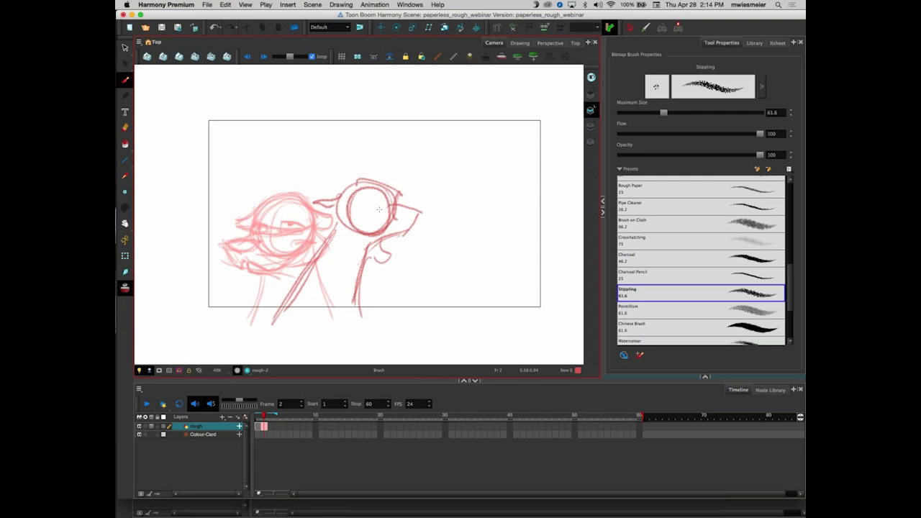
# Add the eye and near ear to the second head and reinforce its snout and jaw lines
pyautogui.moveTo(377, 208); pyautogui.dragTo(386, 217)
pyautogui.moveTo(384, 217)
pyautogui.mouseDown()
pyautogui.moveTo(386, 235)
pyautogui.moveTo(362, 246)
pyautogui.moveTo(329, 214)
pyautogui.mouseUp()
pyautogui.moveTo(396, 206); pyautogui.dragTo(421, 210)
pyautogui.moveTo(395, 206)
pyautogui.mouseDown()
pyautogui.moveTo(419, 209)
pyautogui.moveTo(408, 231)
pyautogui.moveTo(378, 245)
pyautogui.mouseUp()
pyautogui.moveTo(407, 230); pyautogui.dragTo(383, 238)
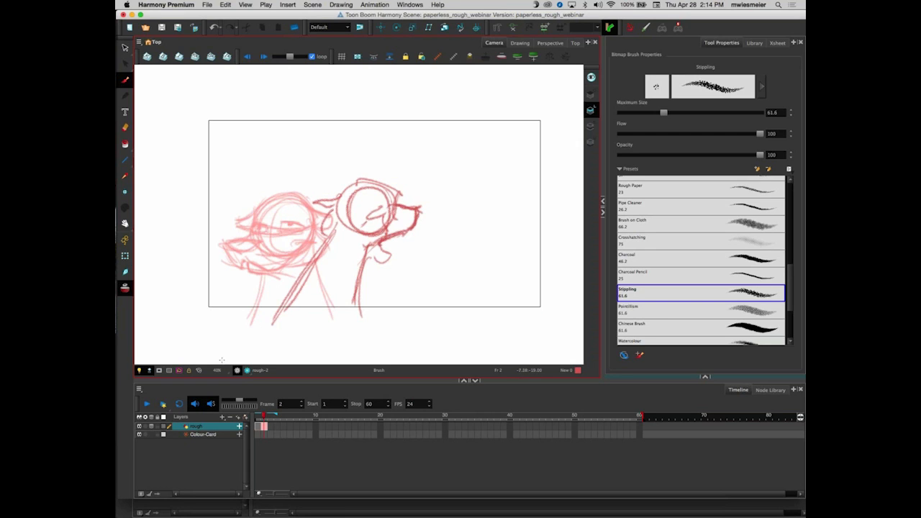
# Go back to frame 1, activate the colour art layer, and display all art layers together with onion skin off
pyautogui.click(261, 427)
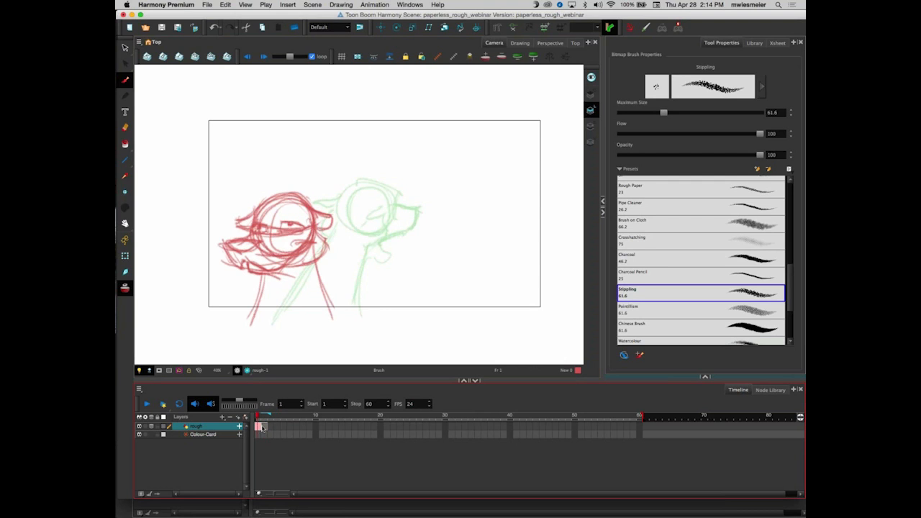
pyautogui.click(264, 427)
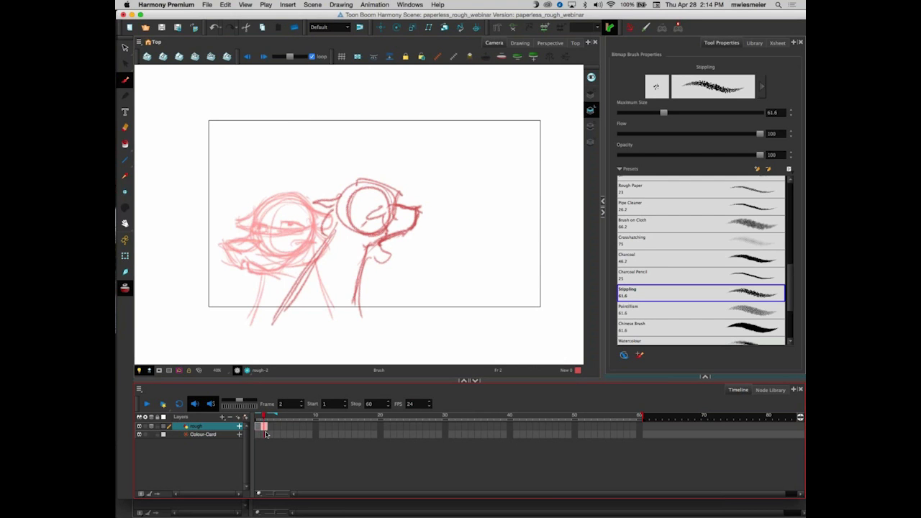
pyautogui.click(259, 426)
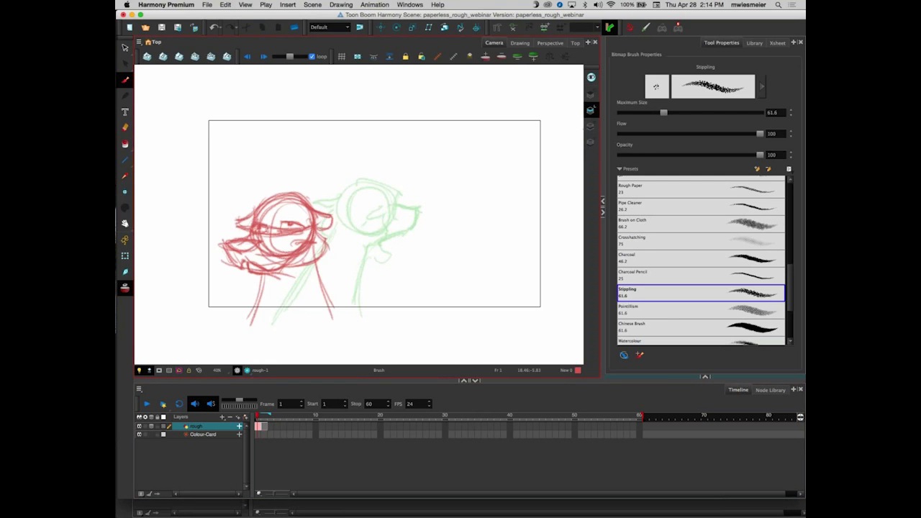
pyautogui.click(591, 127)
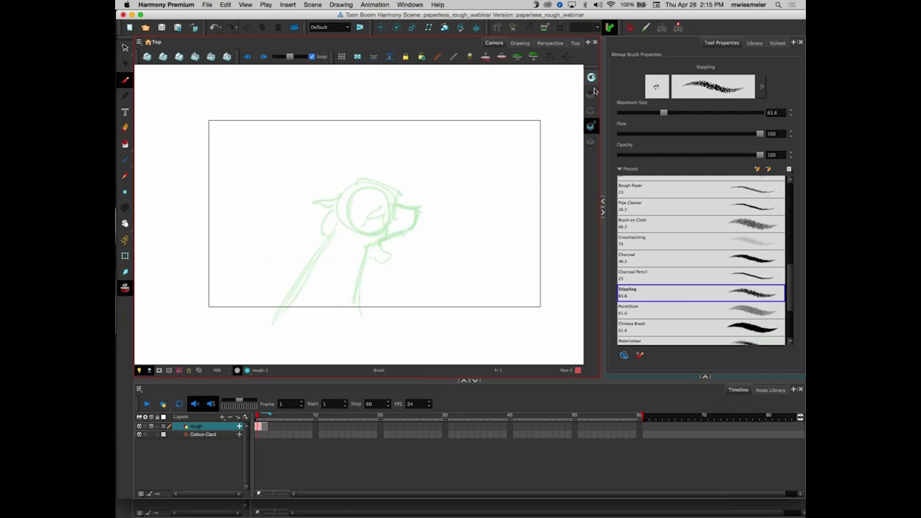
pyautogui.click(125, 288)
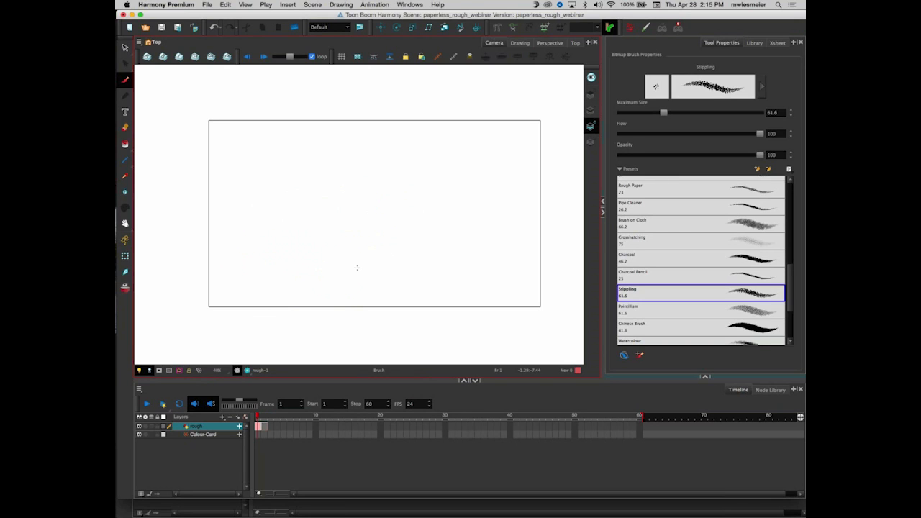
pyautogui.click(592, 77)
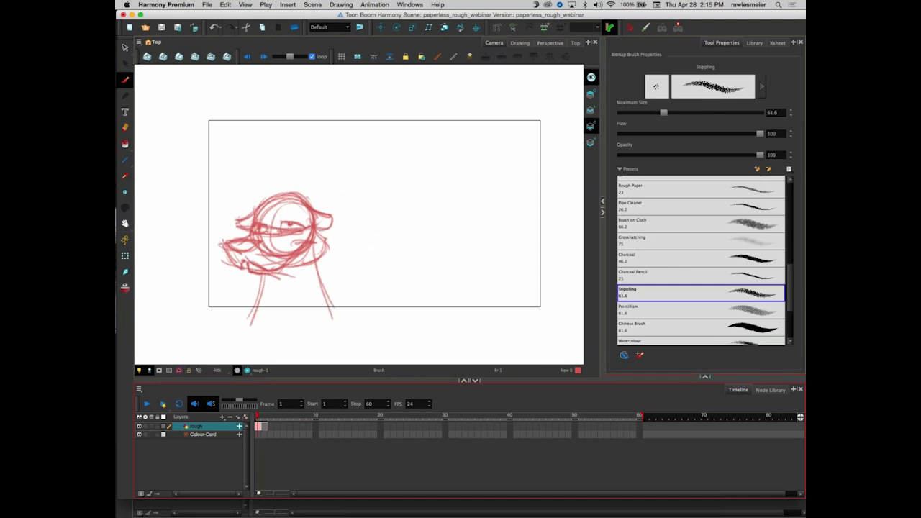
# Open the palette, set the bitmap colour to purple with hue 263, and add it as a new swatch
pyautogui.click(706, 378)
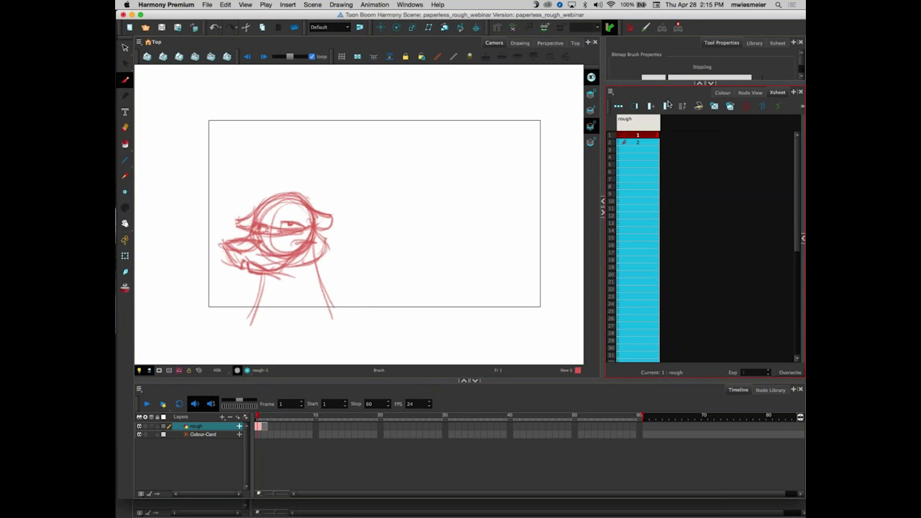
pyautogui.click(720, 93)
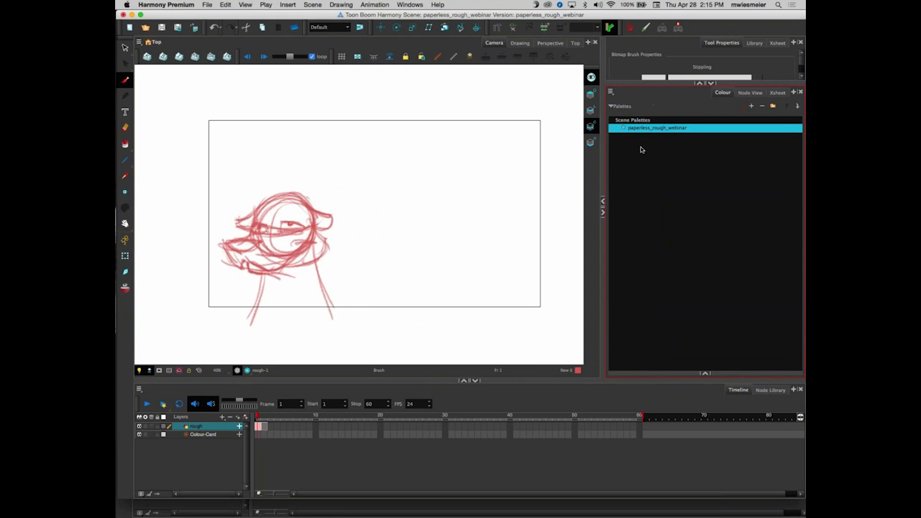
pyautogui.click(706, 374)
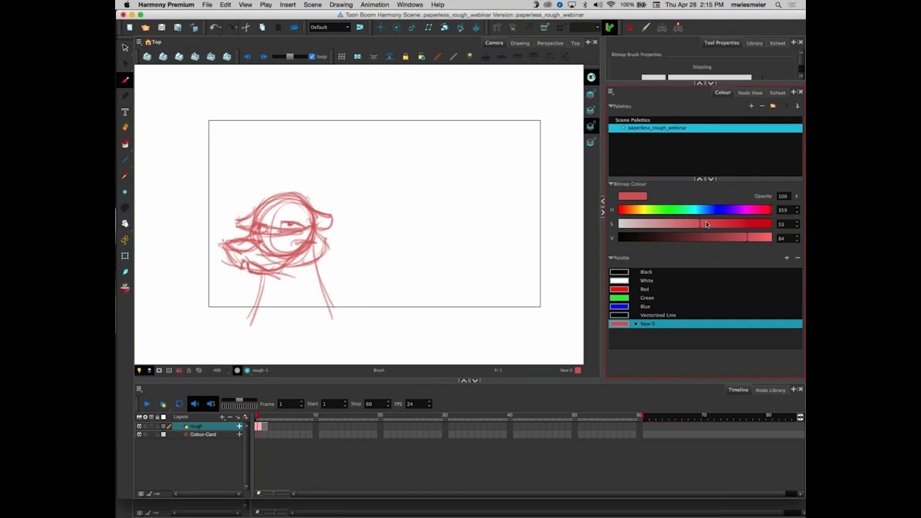
pyautogui.click(731, 210)
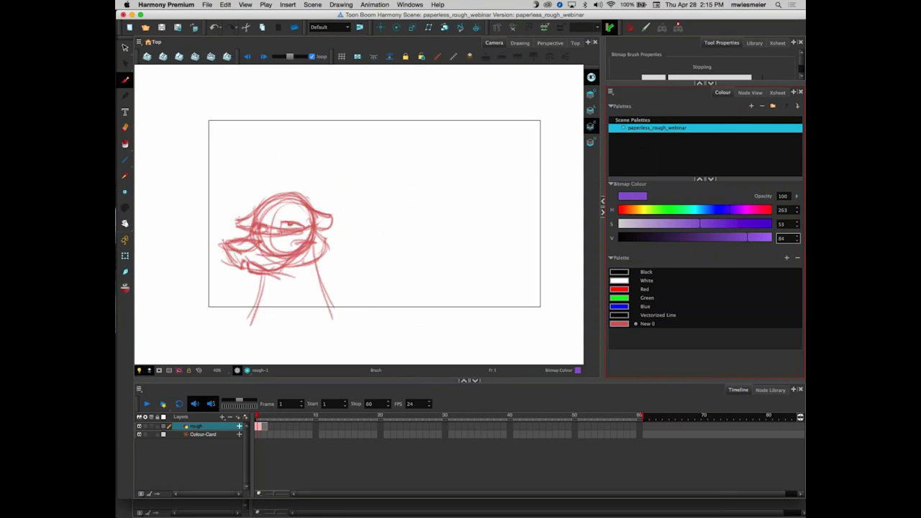
pyautogui.click(787, 257)
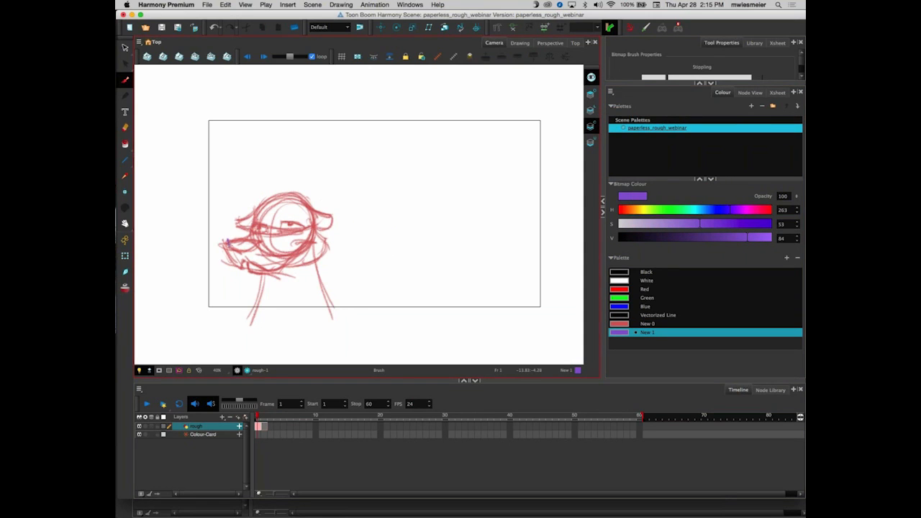
# Turn on onion skin and draw a purple motion arc sweeping from the first head's muzzle up past the second head's snout
pyautogui.click(124, 288)
pyautogui.moveTo(224, 241)
pyautogui.mouseDown()
pyautogui.moveTo(303, 271)
pyautogui.moveTo(356, 260)
pyautogui.mouseUp()
pyautogui.moveTo(408, 229)
pyautogui.mouseDown()
pyautogui.moveTo(426, 197)
pyautogui.moveTo(318, 267)
pyautogui.moveTo(270, 266)
pyautogui.moveTo(210, 228)
pyautogui.moveTo(404, 230)
pyautogui.moveTo(426, 198)
pyautogui.mouseUp()
pyautogui.moveTo(443, 169)
pyautogui.mouseDown()
pyautogui.moveTo(319, 267)
pyautogui.moveTo(286, 269)
pyautogui.moveTo(197, 220)
pyautogui.moveTo(306, 269)
pyautogui.mouseUp()
pyautogui.moveTo(396, 228); pyautogui.dragTo(417, 210)
pyautogui.moveTo(417, 211)
pyautogui.mouseDown()
pyautogui.moveTo(326, 262)
pyautogui.moveTo(226, 238)
pyautogui.mouseUp()
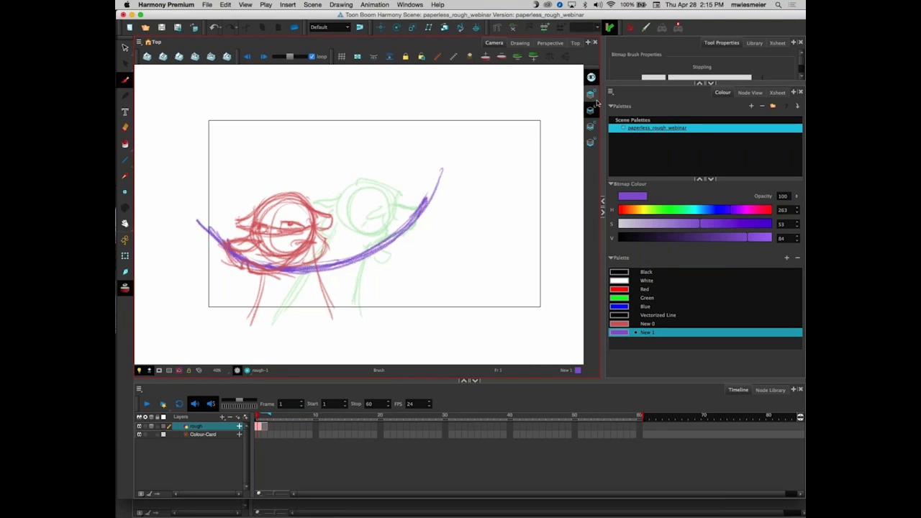
# Return to the line art layer alone and make an empty cell at frame 2 between the two head drawings
pyautogui.click(592, 77)
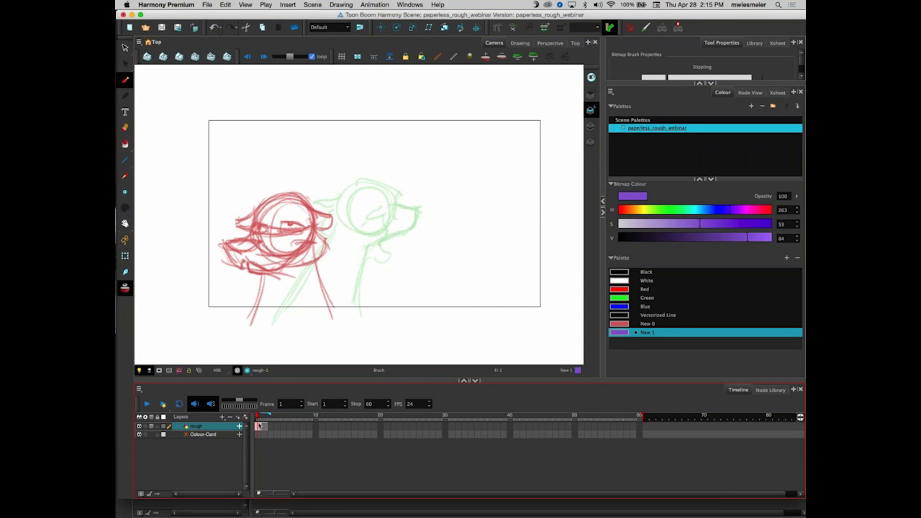
pyautogui.click(263, 427)
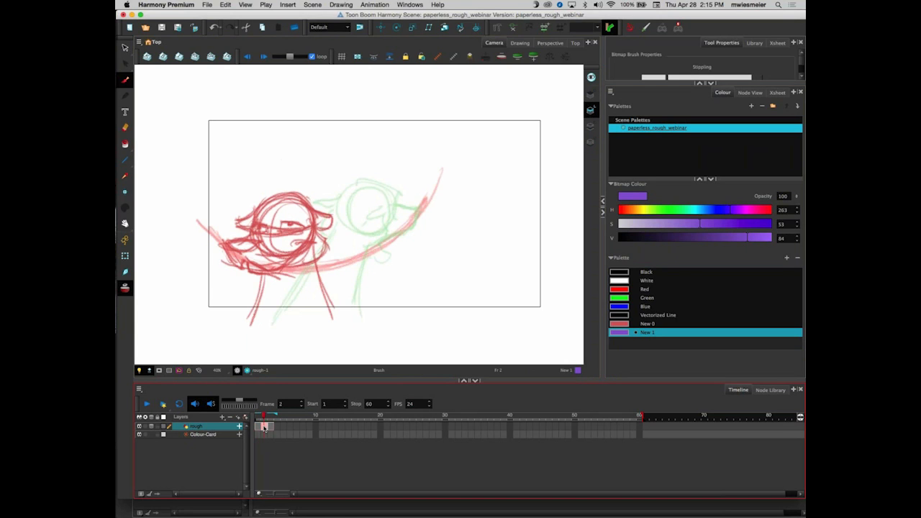
pyautogui.press('Delete')
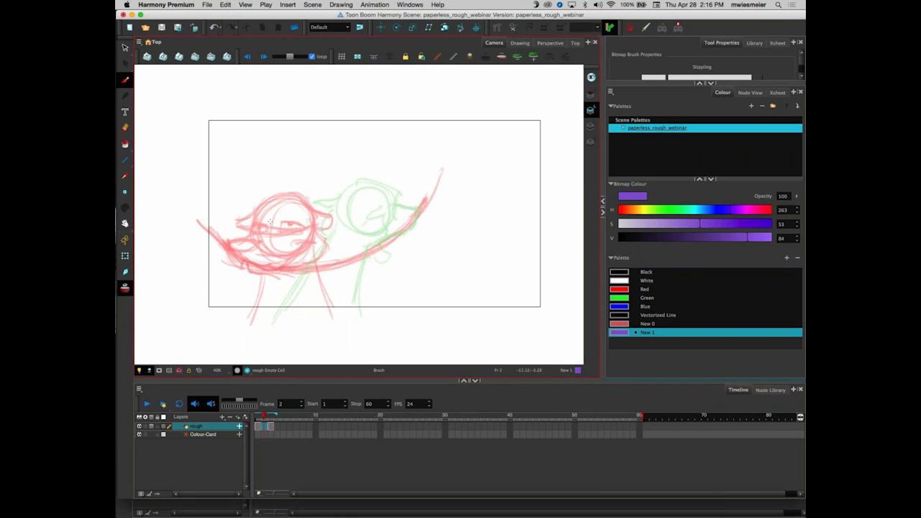
# Switch the brush back to the red New 0 swatch and sketch the in-between's head circle on frame 2
pyautogui.moveTo(291, 263); pyautogui.dragTo(273, 244)
pyautogui.click(622, 332)
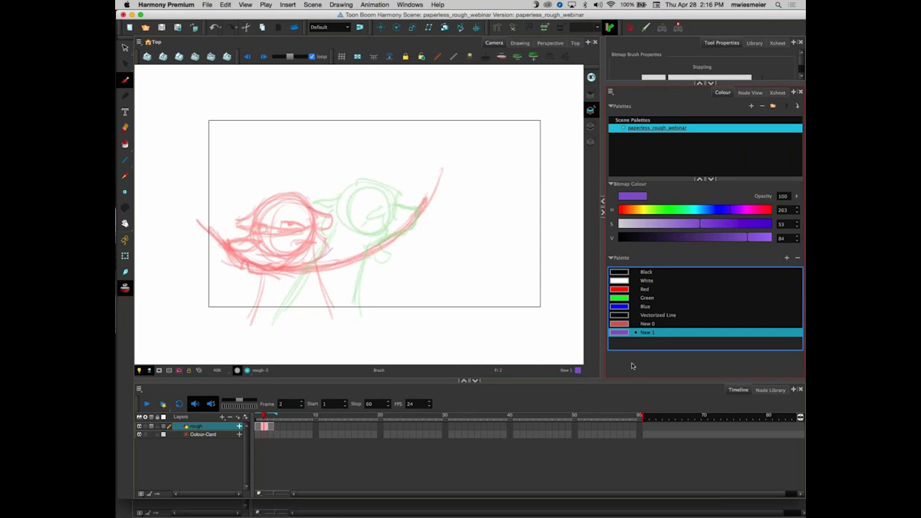
pyautogui.click(619, 325)
pyautogui.moveTo(262, 235)
pyautogui.mouseDown()
pyautogui.moveTo(306, 210)
pyautogui.moveTo(269, 243)
pyautogui.moveTo(317, 253)
pyautogui.moveTo(269, 248)
pyautogui.moveTo(286, 226)
pyautogui.mouseUp()
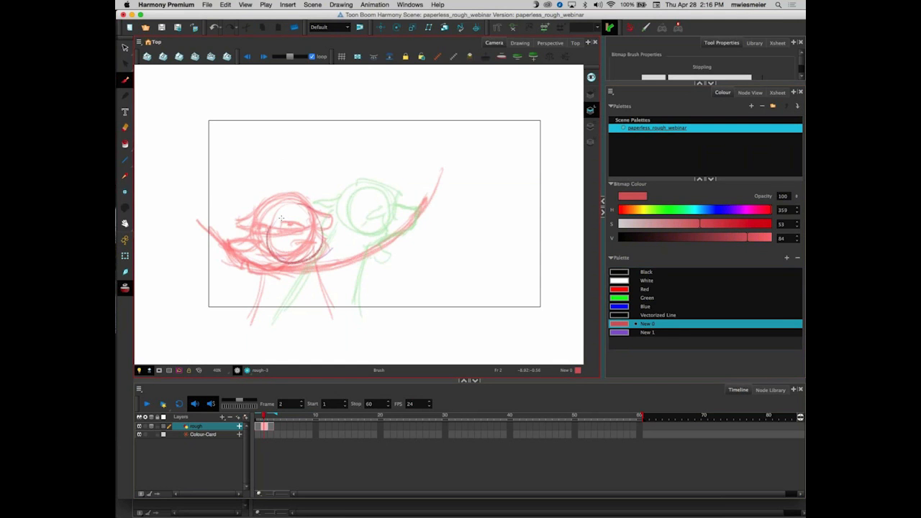
pyautogui.scroll(4, 281, 221)
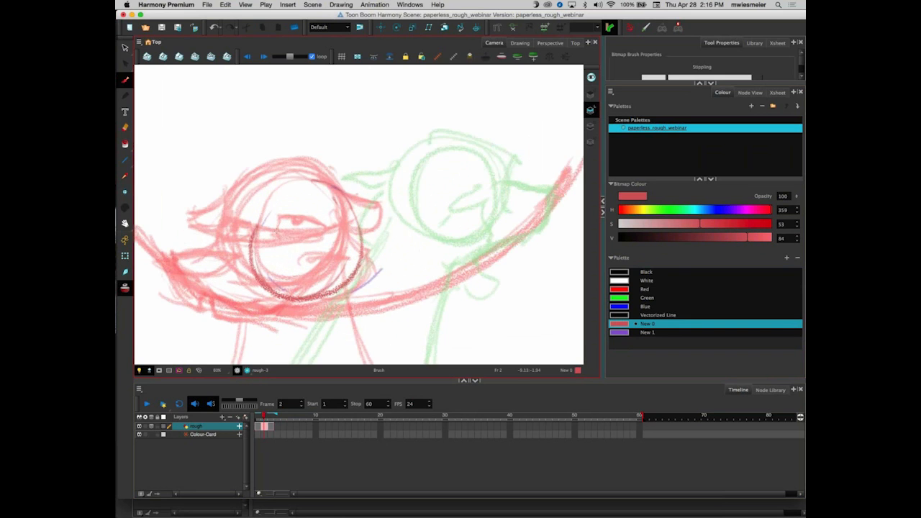
pyautogui.scroll(-3, 326, 181)
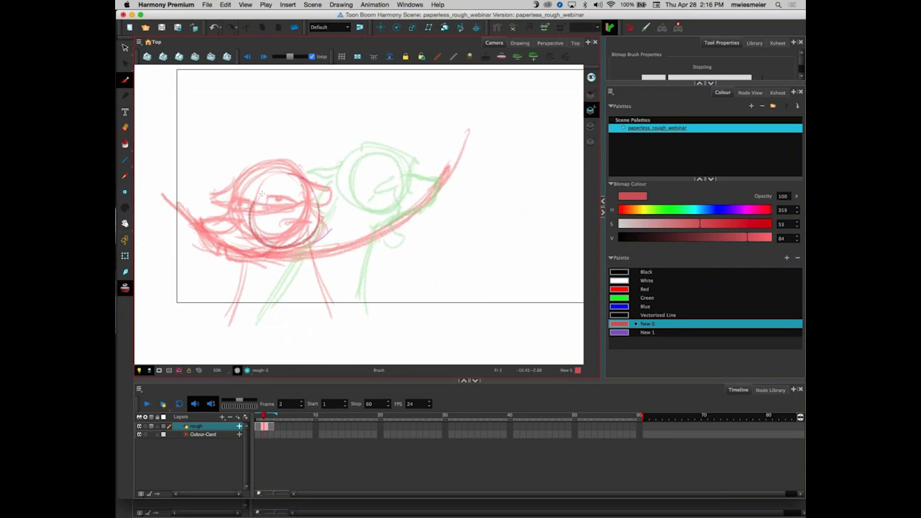
pyautogui.moveTo(284, 187)
pyautogui.mouseDown()
pyautogui.moveTo(302, 184)
pyautogui.moveTo(317, 245)
pyautogui.mouseUp()
# Turn off onion skin, reinforce the head circle, and rough in the in-between's muzzle, cheek and mouth lines
pyautogui.click(125, 288)
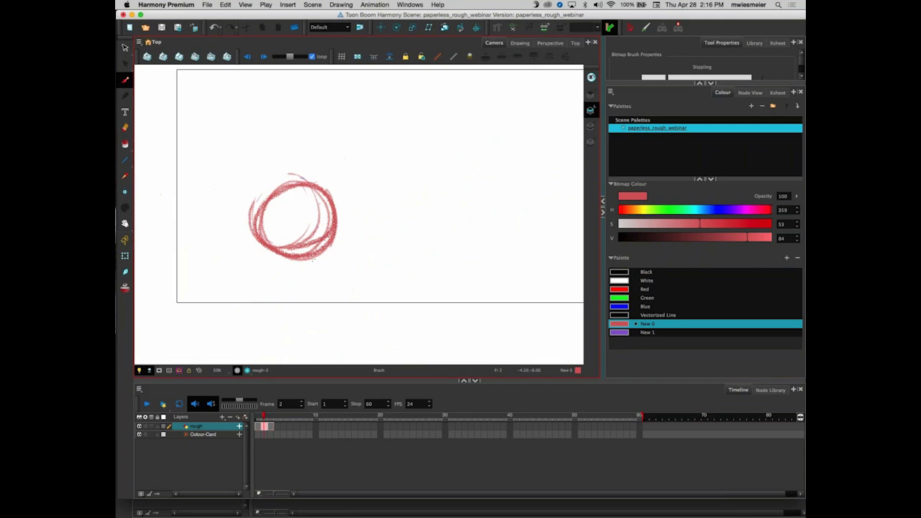
pyautogui.moveTo(333, 203); pyautogui.dragTo(317, 256)
pyautogui.moveTo(244, 224)
pyautogui.mouseDown()
pyautogui.moveTo(219, 231)
pyautogui.moveTo(275, 272)
pyautogui.mouseUp()
pyautogui.moveTo(341, 211)
pyautogui.mouseDown()
pyautogui.moveTo(362, 246)
pyautogui.moveTo(351, 245)
pyautogui.moveTo(331, 277)
pyautogui.moveTo(234, 265)
pyautogui.mouseUp()
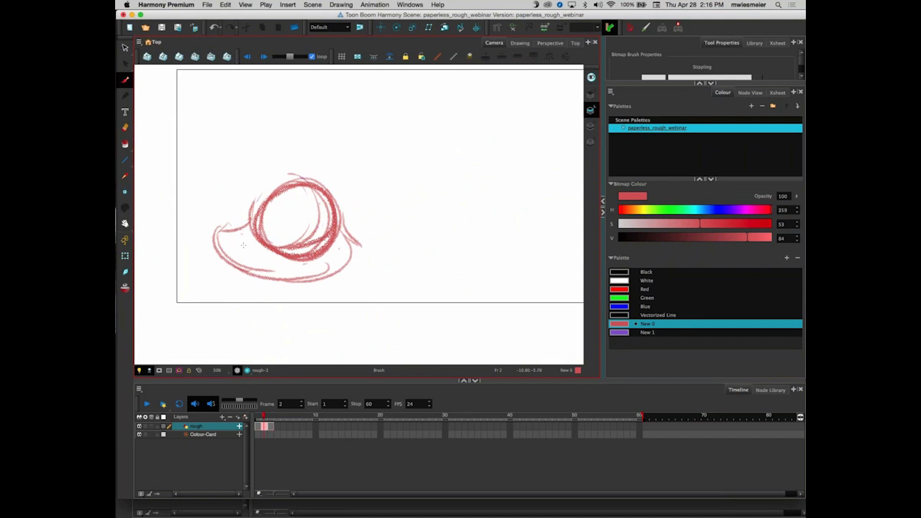
pyautogui.moveTo(289, 239)
pyautogui.mouseDown()
pyautogui.moveTo(234, 233)
pyautogui.moveTo(294, 237)
pyautogui.moveTo(239, 239)
pyautogui.moveTo(259, 252)
pyautogui.moveTo(218, 230)
pyautogui.moveTo(265, 260)
pyautogui.moveTo(226, 267)
pyautogui.moveTo(268, 257)
pyautogui.moveTo(297, 276)
pyautogui.moveTo(346, 252)
pyautogui.mouseUp()
pyautogui.moveTo(292, 273); pyautogui.dragTo(345, 250)
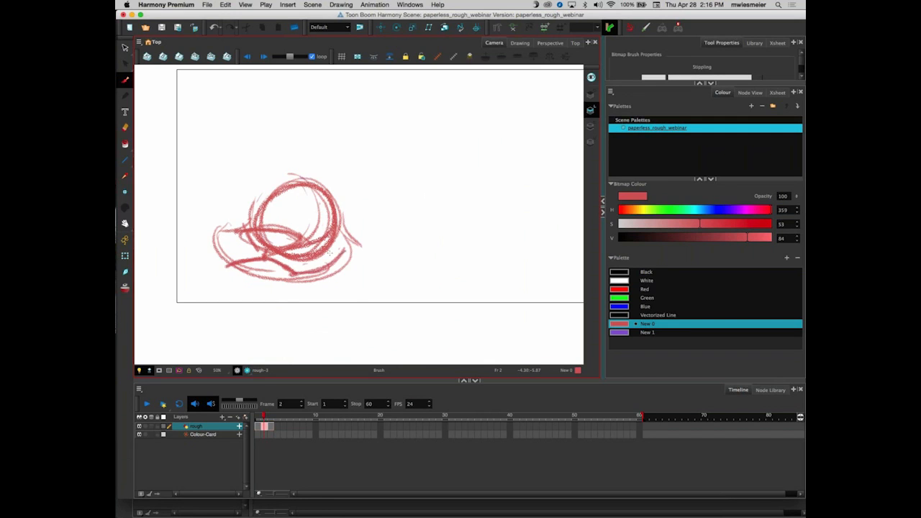
# Darken the in-between's cheek and muzzle front, and sketch the curved brow and eye lines inside the head circle
pyautogui.moveTo(272, 260); pyautogui.dragTo(341, 250)
pyautogui.moveTo(218, 236); pyautogui.dragTo(236, 262)
pyautogui.moveTo(209, 221); pyautogui.dragTo(228, 258)
pyautogui.moveTo(300, 202)
pyautogui.mouseDown()
pyautogui.moveTo(298, 229)
pyautogui.moveTo(350, 220)
pyautogui.mouseUp()
pyautogui.moveTo(294, 236); pyautogui.dragTo(308, 189)
# Flip back and forth between the head drawings to check how the frame 2 in-between moves
pyautogui.press('f')
pyautogui.press('g')
pyautogui.press('f')
pyautogui.press('g')
pyautogui.press('f')
pyautogui.press('g')
pyautogui.press('f')
pyautogui.press('g')
pyautogui.press('f')
pyautogui.press('g')
pyautogui.press('f')
pyautogui.press('g')
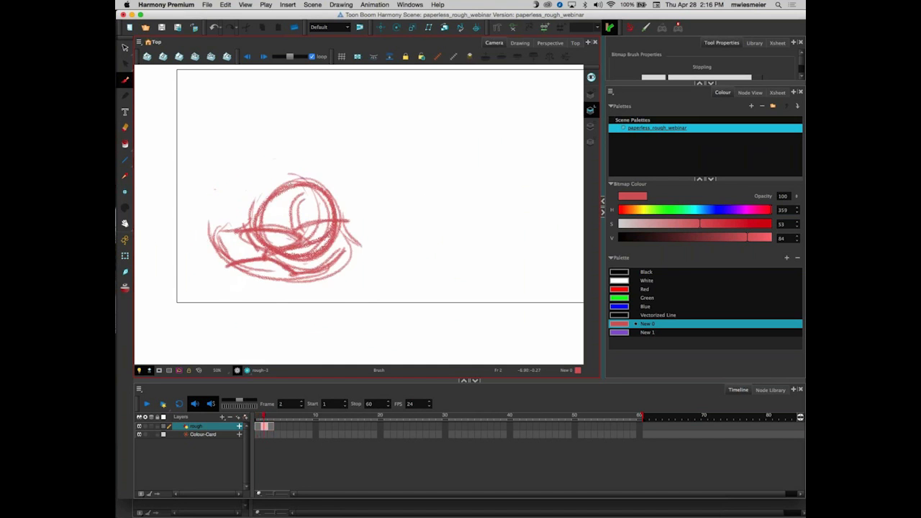
pyautogui.press('g')
pyautogui.press('f')
pyautogui.press('f')
pyautogui.press('g')
pyautogui.press('g')
pyautogui.press('f')
pyautogui.press('f')
pyautogui.press('g')
pyautogui.press('f')
pyautogui.press('g')
pyautogui.press('f')
pyautogui.press('f')
pyautogui.press('g')
pyautogui.press('f')
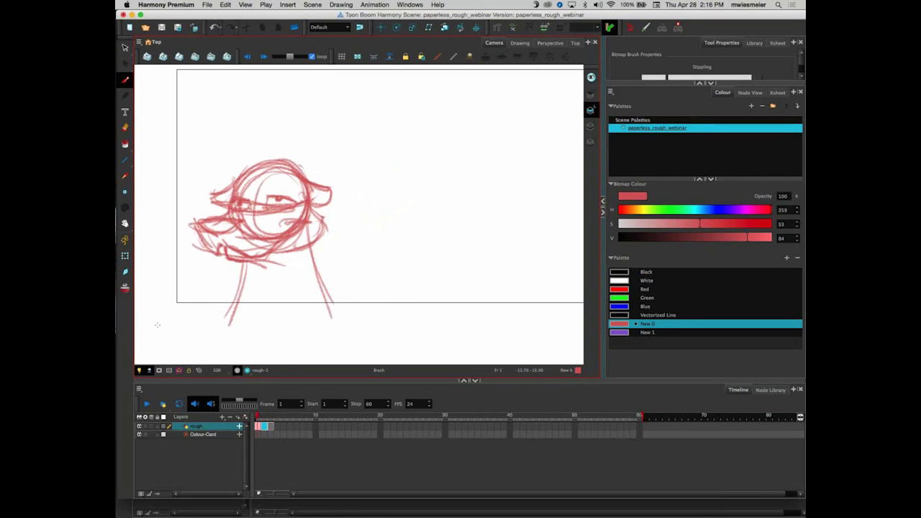
# Compare the frame 2 in-between with its neighbouring drawings and the motion arc using onion skin
pyautogui.click(125, 287)
pyautogui.press('g')
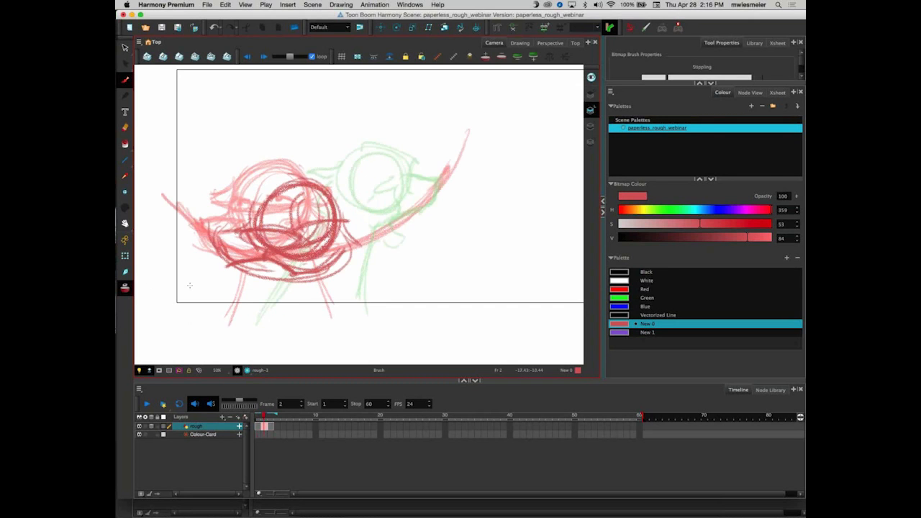
pyautogui.click(125, 287)
pyautogui.press('f')
pyautogui.press('g')
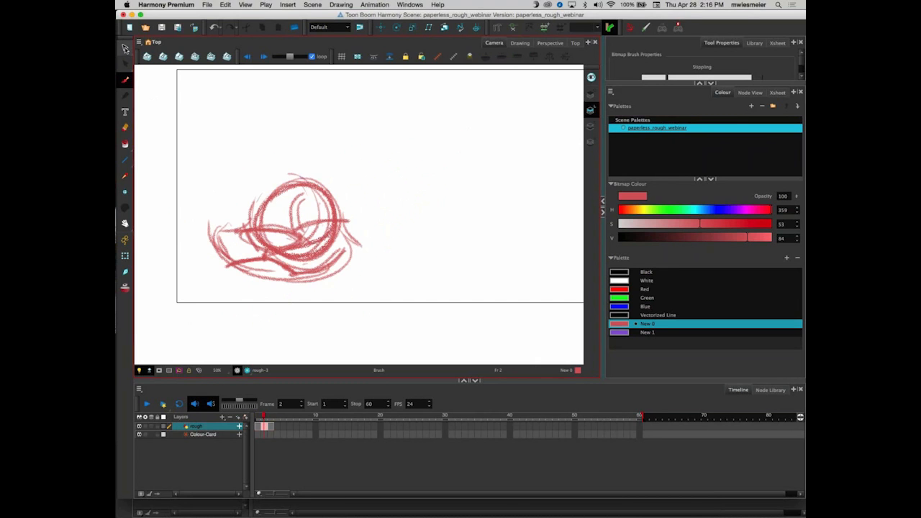
# Select the whole head drawing on frame 2 and, with onion skin on, move it slightly up and left
pyautogui.click(125, 48)
pyautogui.moveTo(318, 203); pyautogui.dragTo(327, 244)
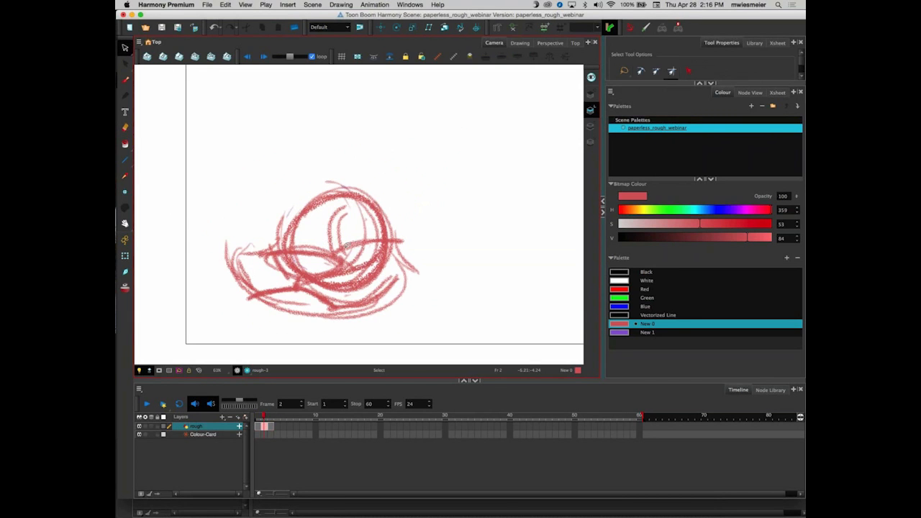
pyautogui.moveTo(275, 271); pyautogui.dragTo(311, 249)
pyautogui.moveTo(389, 209)
pyautogui.mouseDown()
pyautogui.moveTo(380, 200)
pyautogui.moveTo(317, 315)
pyautogui.moveTo(425, 277)
pyautogui.mouseUp()
pyautogui.moveTo(250, 192); pyautogui.dragTo(280, 213)
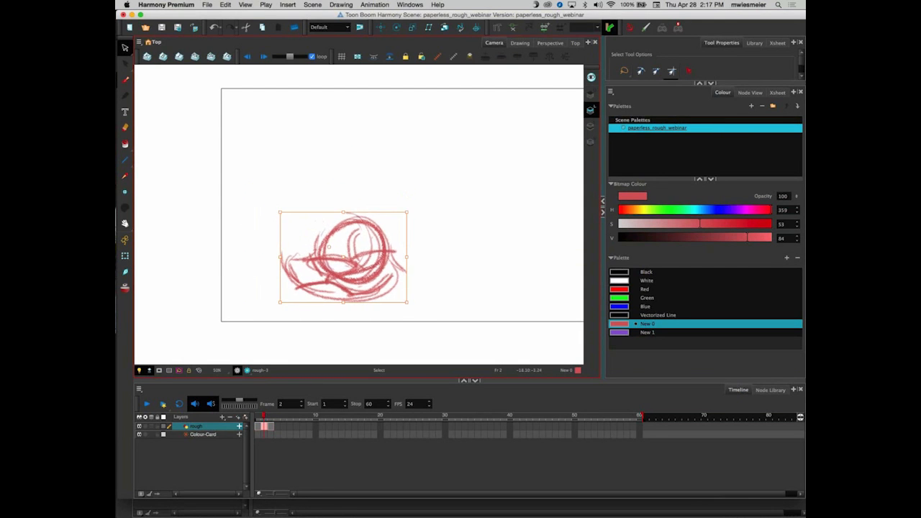
pyautogui.click(126, 288)
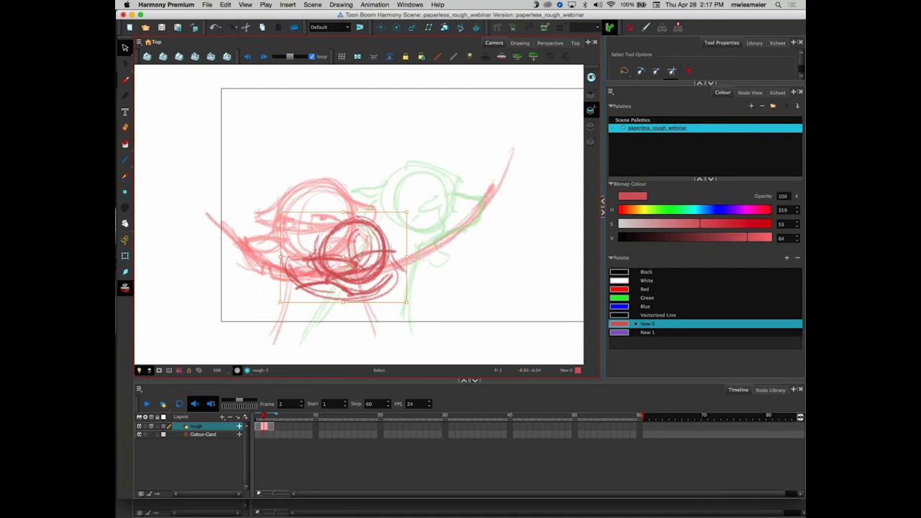
pyautogui.click(274, 207)
pyautogui.moveTo(388, 215)
pyautogui.mouseDown()
pyautogui.moveTo(269, 236)
pyautogui.moveTo(410, 306)
pyautogui.mouseUp()
pyautogui.moveTo(358, 268); pyautogui.dragTo(349, 259)
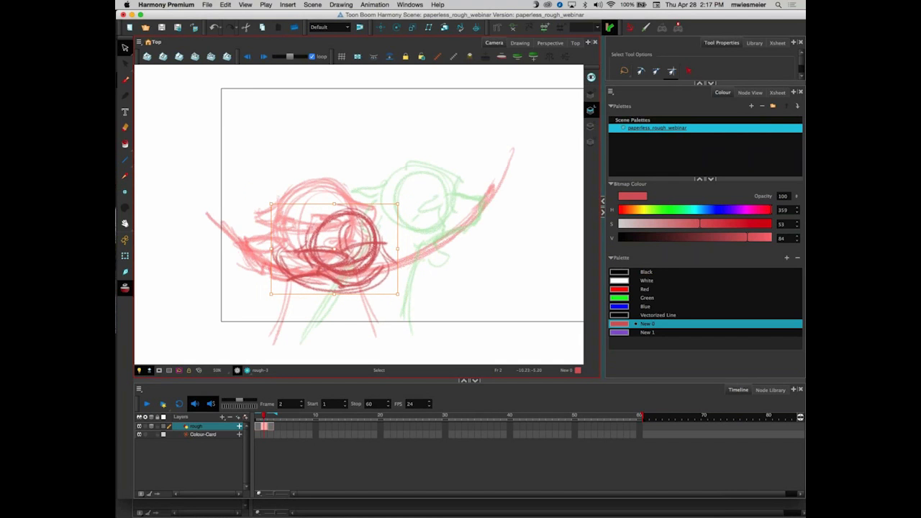
# Rotate the selected head slightly clockwise and nudge it left so the muzzle follows the motion arc
pyautogui.moveTo(266, 198); pyautogui.dragTo(268, 197)
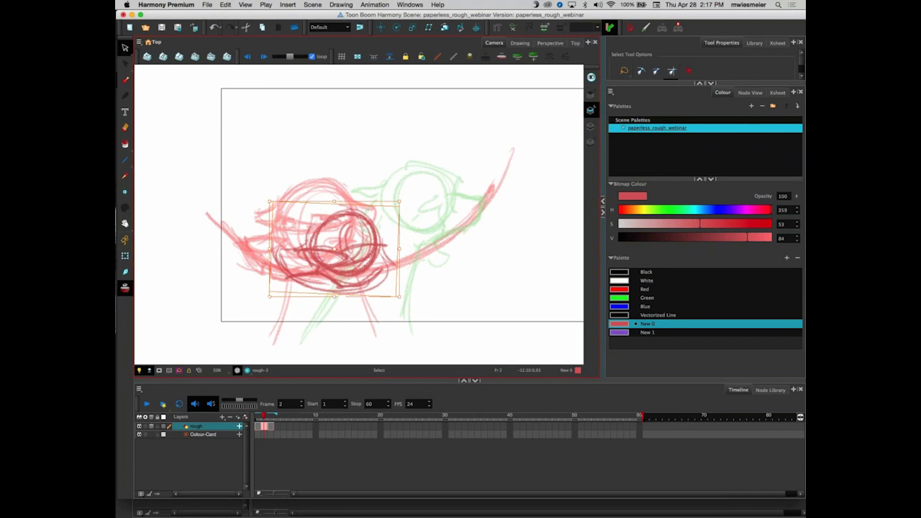
pyautogui.moveTo(342, 262); pyautogui.dragTo(335, 260)
pyautogui.moveTo(398, 298); pyautogui.dragTo(398, 301)
pyautogui.moveTo(255, 194)
pyautogui.mouseDown()
pyautogui.moveTo(257, 188)
pyautogui.moveTo(253, 202)
pyautogui.mouseUp()
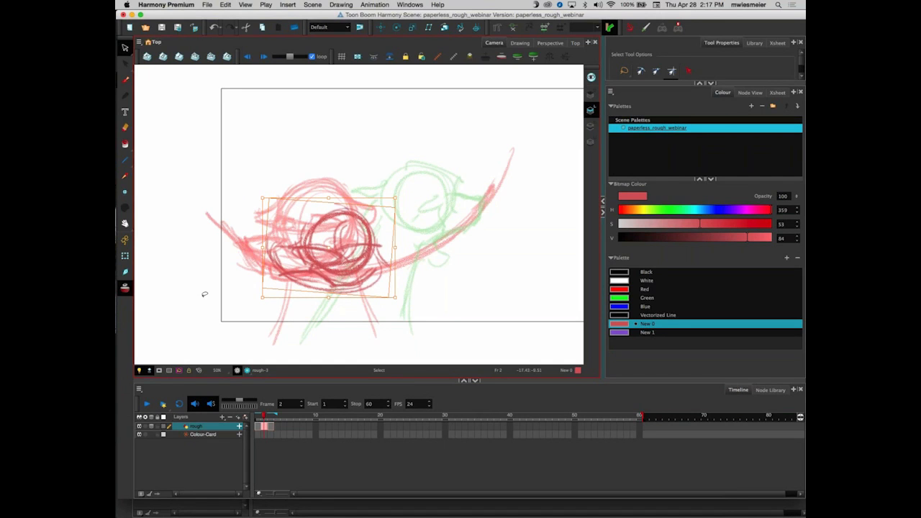
# Return to the brush, turn off onion skin, and draw both neck lines below the in-between's head
pyautogui.click(264, 427)
pyautogui.click(125, 79)
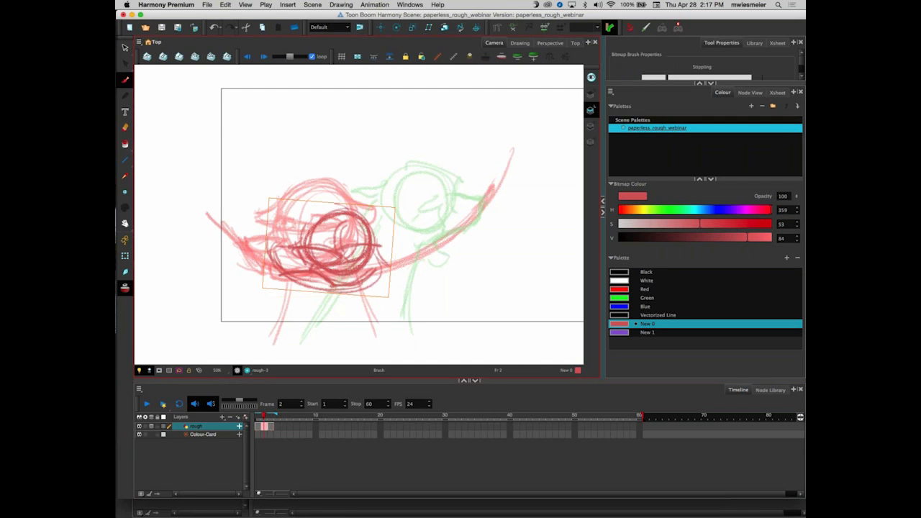
pyautogui.click(125, 288)
pyautogui.moveTo(296, 276); pyautogui.dragTo(263, 335)
pyautogui.moveTo(291, 281); pyautogui.dragTo(261, 333)
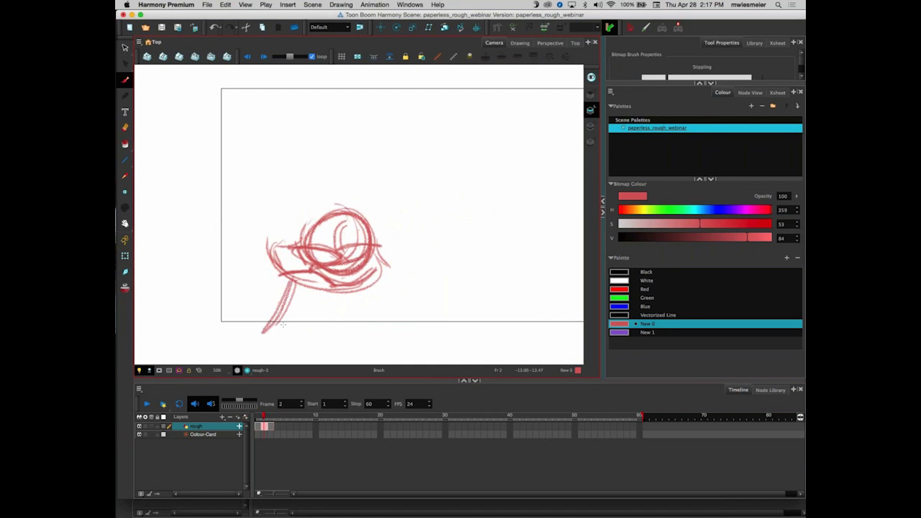
pyautogui.moveTo(363, 285)
pyautogui.mouseDown()
pyautogui.moveTo(369, 350)
pyautogui.moveTo(376, 345)
pyautogui.mouseUp()
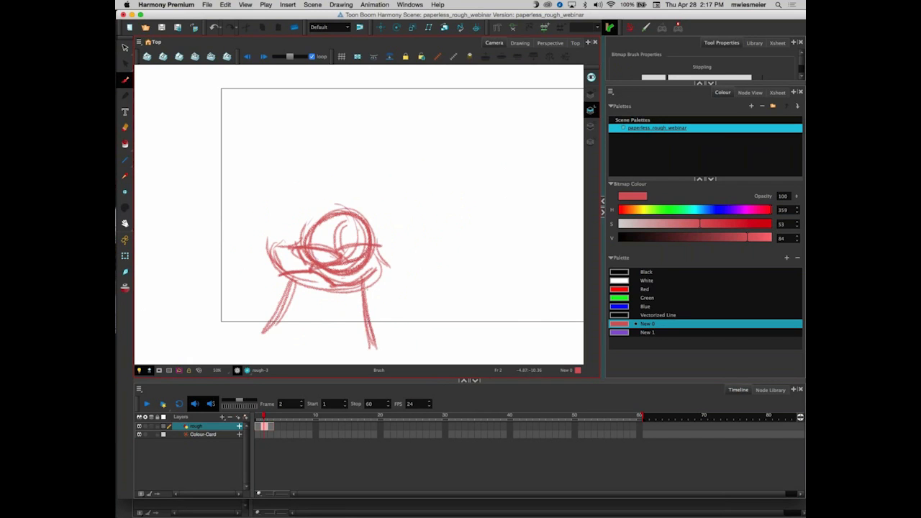
# Sketch both ears on the in-between, and reinforce the brow and muzzle lines
pyautogui.moveTo(336, 228)
pyautogui.mouseDown()
pyautogui.moveTo(339, 251)
pyautogui.moveTo(384, 242)
pyautogui.moveTo(387, 220)
pyautogui.moveTo(380, 235)
pyautogui.moveTo(281, 201)
pyautogui.moveTo(284, 225)
pyautogui.moveTo(310, 223)
pyautogui.moveTo(300, 224)
pyautogui.mouseUp()
pyautogui.moveTo(321, 214); pyautogui.dragTo(284, 198)
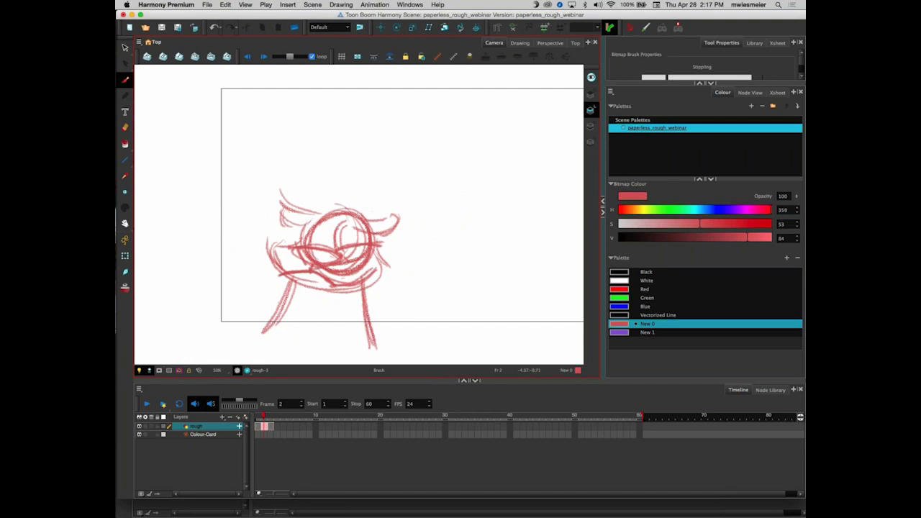
pyautogui.moveTo(335, 224)
pyautogui.mouseDown()
pyautogui.moveTo(326, 250)
pyautogui.moveTo(290, 239)
pyautogui.moveTo(296, 246)
pyautogui.moveTo(276, 244)
pyautogui.moveTo(273, 273)
pyautogui.mouseUp()
pyautogui.moveTo(280, 258); pyautogui.dragTo(269, 274)
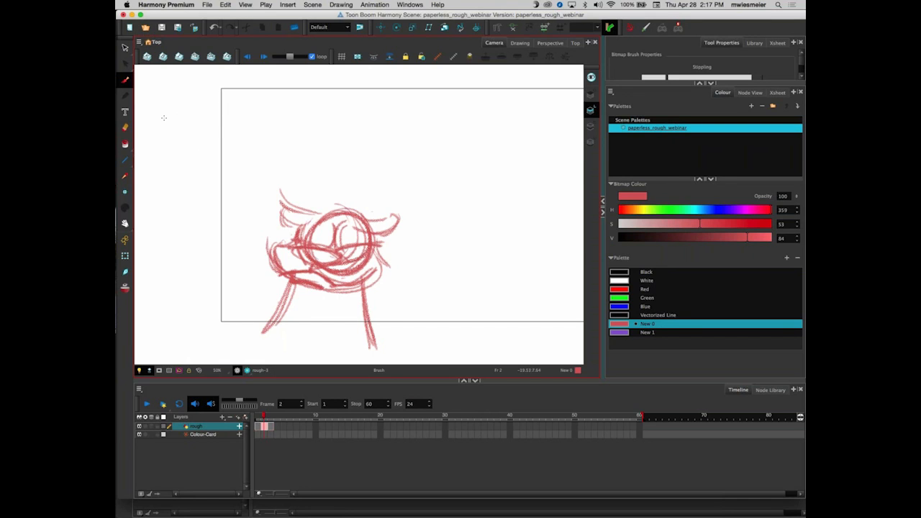
# Cut out the muzzle with the Cutter's lasso and shift it slightly upward on the head
pyautogui.click(126, 48)
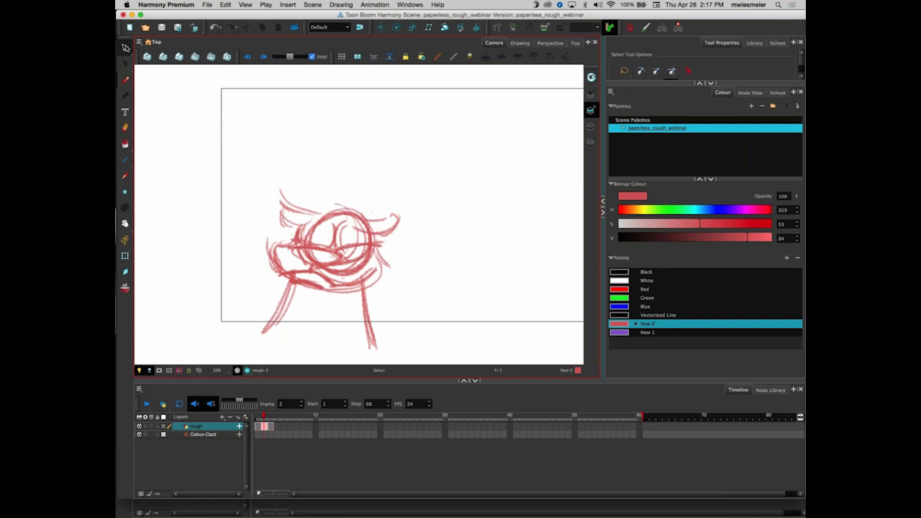
pyautogui.click(125, 48)
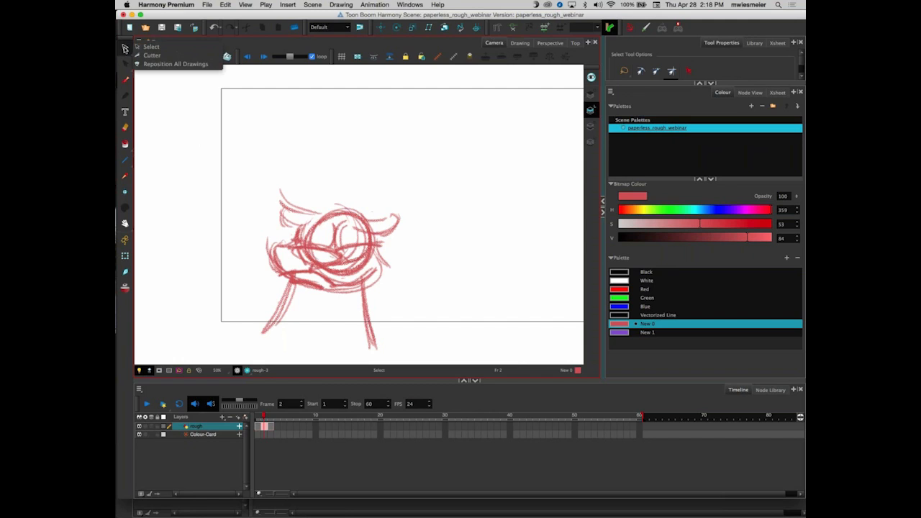
pyautogui.click(162, 57)
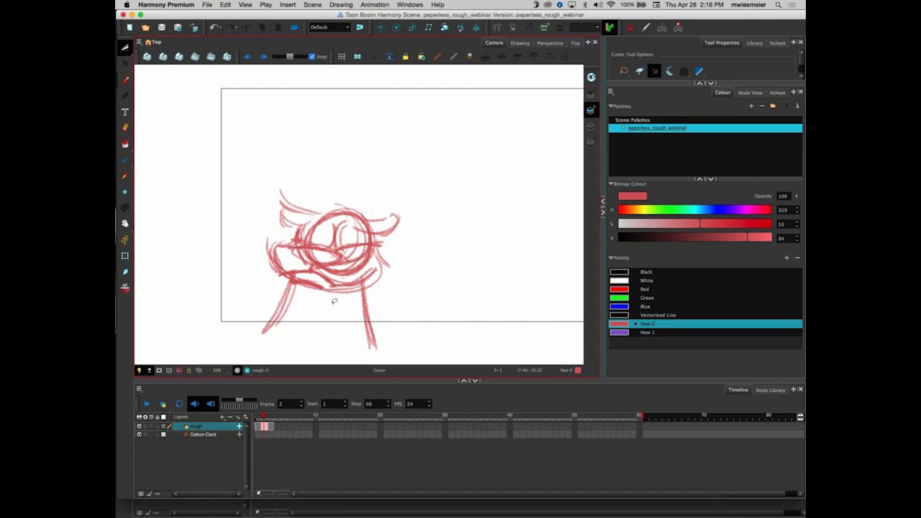
pyautogui.moveTo(351, 254)
pyautogui.mouseDown()
pyautogui.moveTo(260, 240)
pyautogui.moveTo(259, 256)
pyautogui.moveTo(285, 284)
pyautogui.moveTo(353, 280)
pyautogui.moveTo(344, 249)
pyautogui.mouseUp()
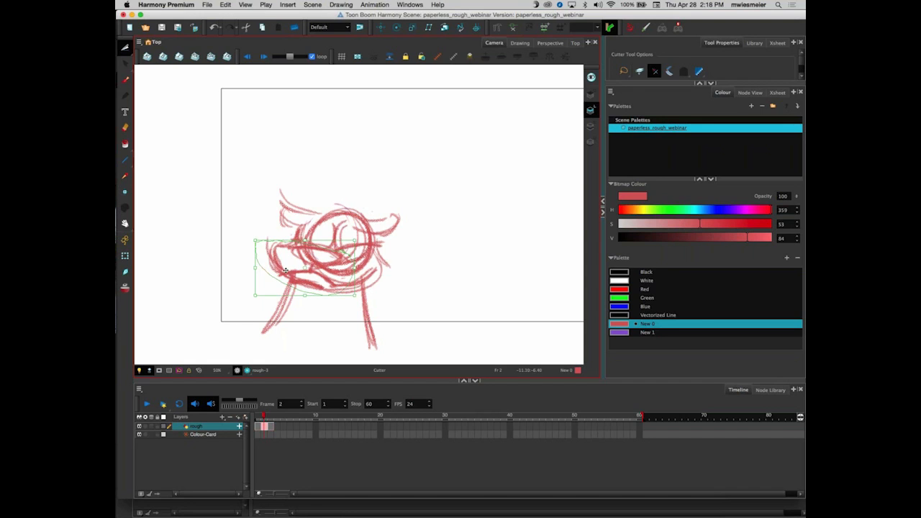
pyautogui.moveTo(280, 266); pyautogui.dragTo(279, 262)
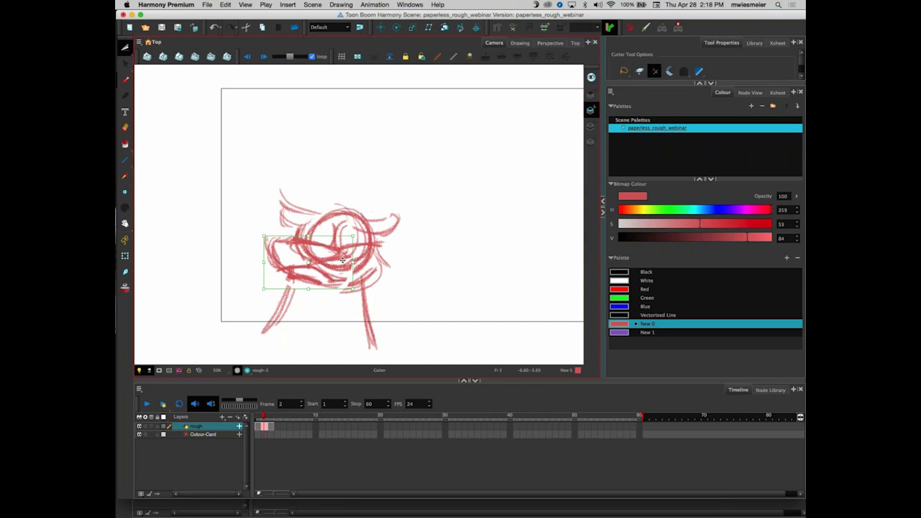
pyautogui.click(261, 209)
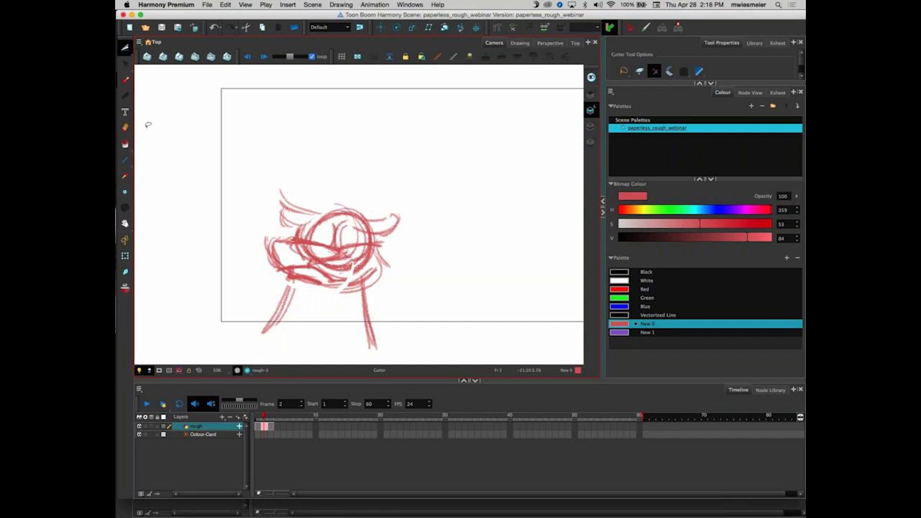
# Brush over the gaps left by the cut along the jaw and the top of the left neck line
pyautogui.click(126, 80)
pyautogui.press('2')
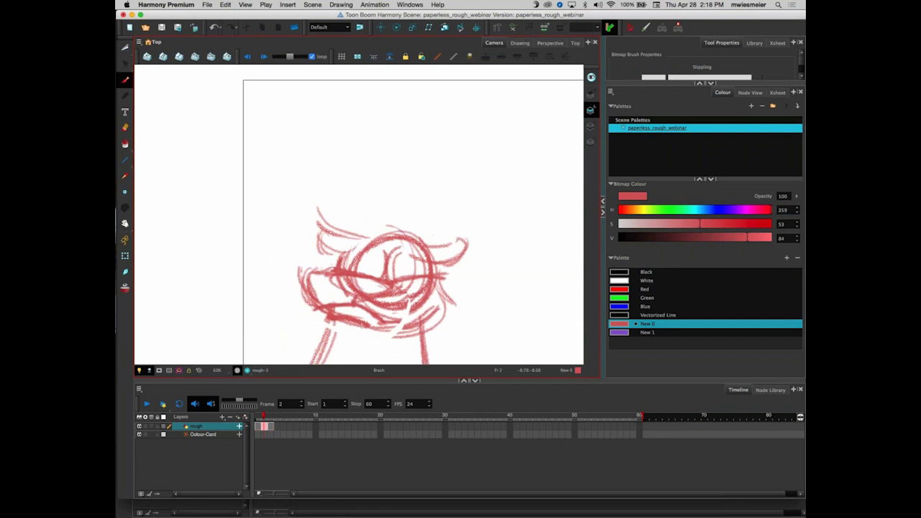
pyautogui.moveTo(381, 325); pyautogui.dragTo(434, 317)
pyautogui.moveTo(368, 324)
pyautogui.mouseDown()
pyautogui.moveTo(425, 328)
pyautogui.moveTo(401, 333)
pyautogui.mouseUp()
pyautogui.moveTo(333, 318); pyautogui.dragTo(321, 355)
pyautogui.moveTo(329, 318); pyautogui.dragTo(316, 353)
# Redraw the mouth and cheek lines, and strengthen the upper muzzle and left ear
pyautogui.press('space')
pyautogui.moveTo(332, 279); pyautogui.dragTo(323, 246)
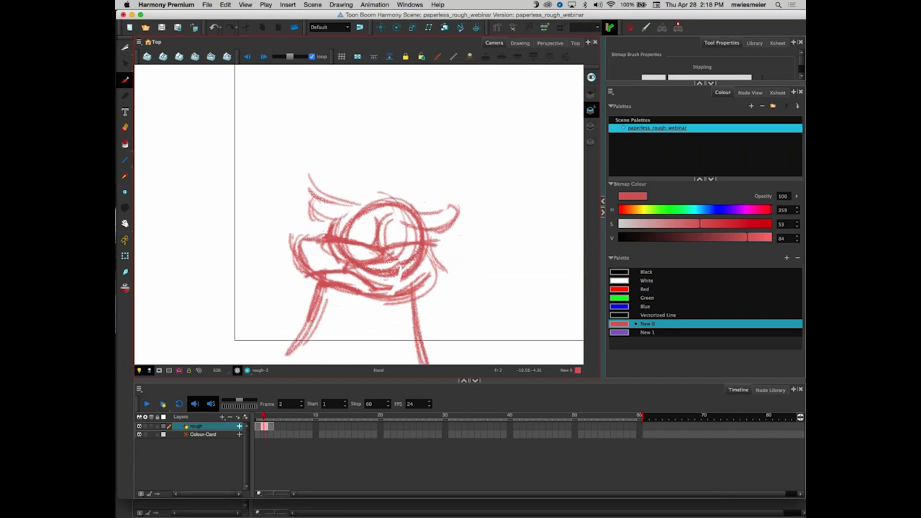
pyautogui.moveTo(420, 258); pyautogui.dragTo(368, 273)
pyautogui.moveTo(418, 273)
pyautogui.mouseDown()
pyautogui.moveTo(360, 286)
pyautogui.moveTo(371, 285)
pyautogui.mouseUp()
pyautogui.moveTo(428, 272)
pyautogui.mouseDown()
pyautogui.moveTo(363, 291)
pyautogui.moveTo(371, 288)
pyautogui.moveTo(333, 263)
pyautogui.mouseUp()
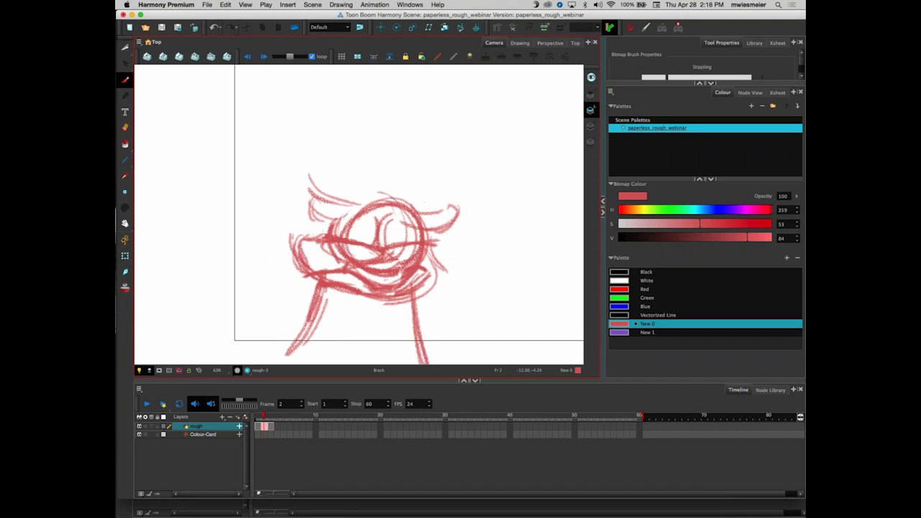
pyautogui.moveTo(324, 233); pyautogui.dragTo(298, 241)
pyautogui.moveTo(362, 202)
pyautogui.mouseDown()
pyautogui.moveTo(310, 190)
pyautogui.moveTo(309, 219)
pyautogui.moveTo(342, 216)
pyautogui.moveTo(307, 209)
pyautogui.moveTo(319, 195)
pyautogui.moveTo(327, 214)
pyautogui.mouseUp()
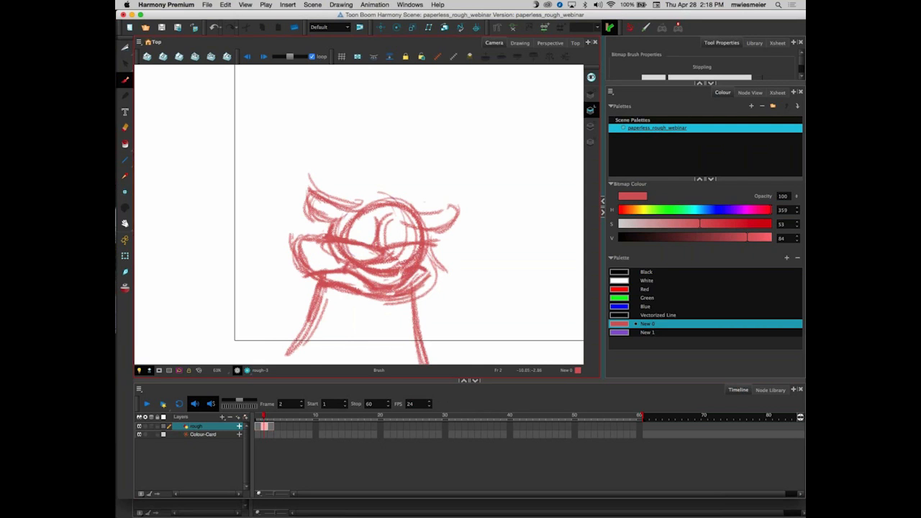
# Switch to the eraser, expand its properties, and choose the Scraper rough paper preset
pyautogui.scroll(2, 344, 281)
pyautogui.moveTo(336, 273); pyautogui.dragTo(311, 228)
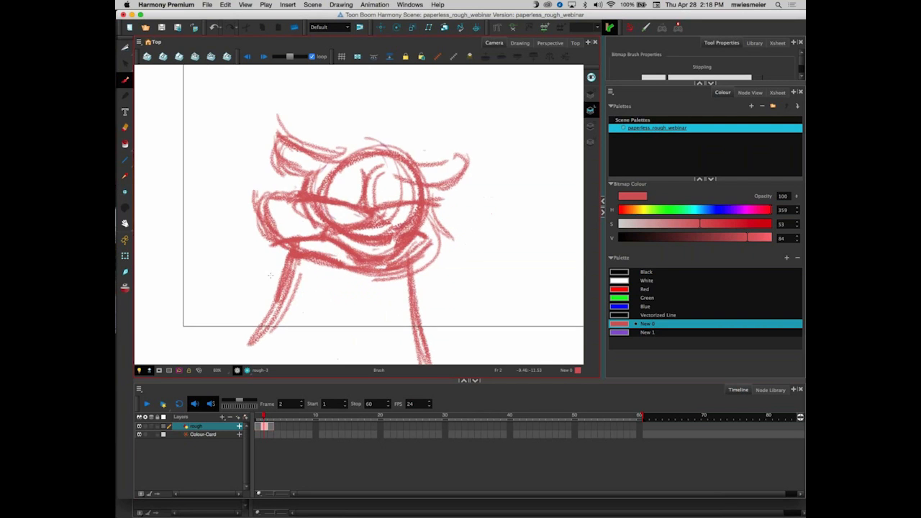
pyautogui.click(125, 127)
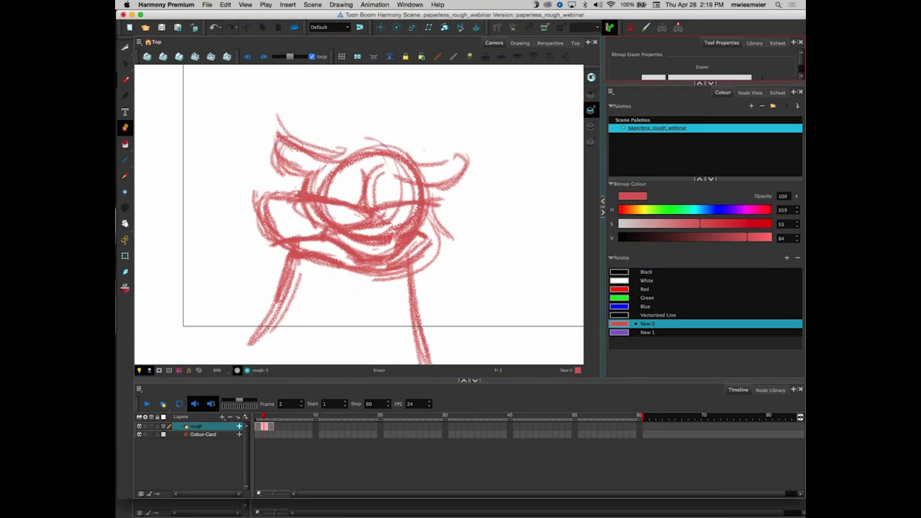
pyautogui.click(709, 93)
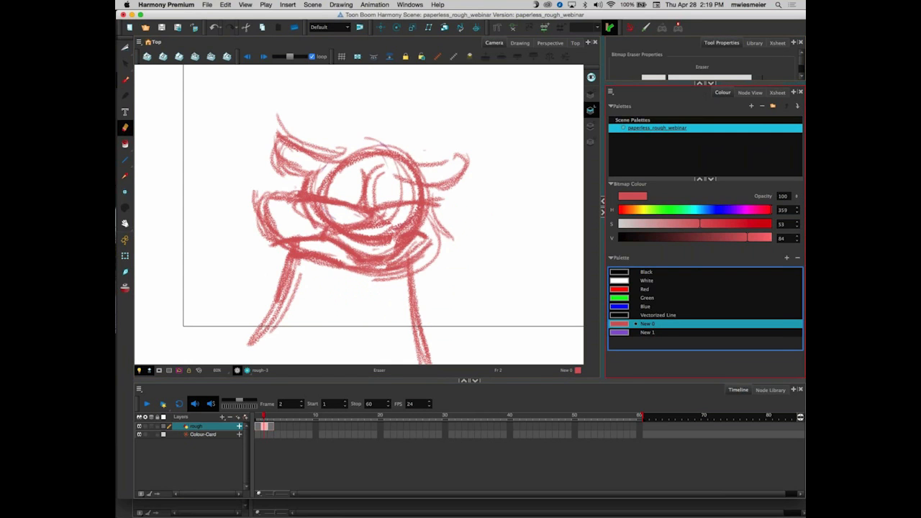
pyautogui.click(712, 84)
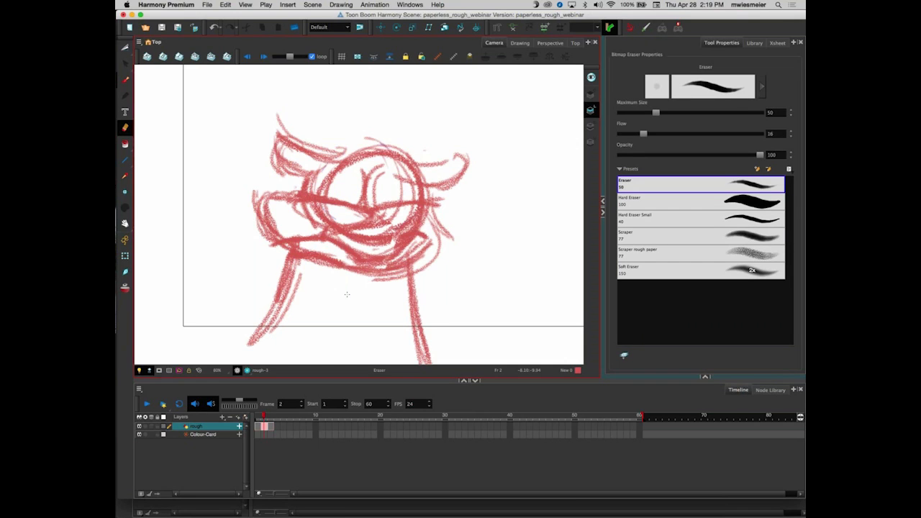
pyautogui.click(737, 253)
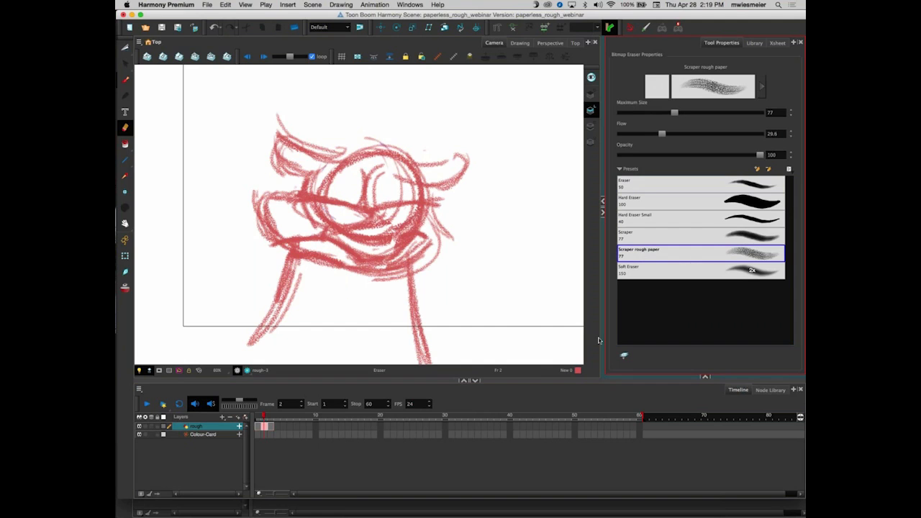
# Set the eraser's minimum flow to 11.6% and maximum opacity to 52.7, and lighten the lines around the left ear and eye
pyautogui.click(762, 86)
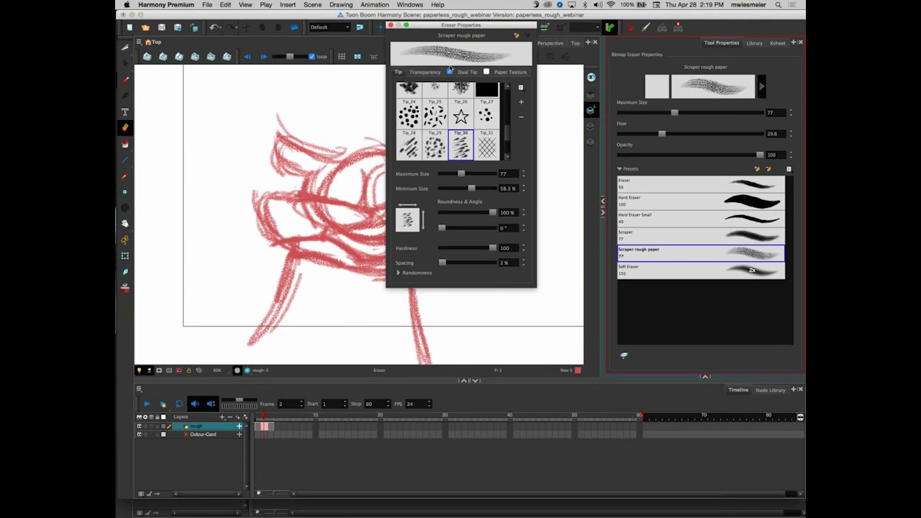
pyautogui.click(425, 72)
pyautogui.moveTo(446, 106)
pyautogui.mouseDown()
pyautogui.moveTo(469, 104)
pyautogui.moveTo(449, 106)
pyautogui.mouseUp()
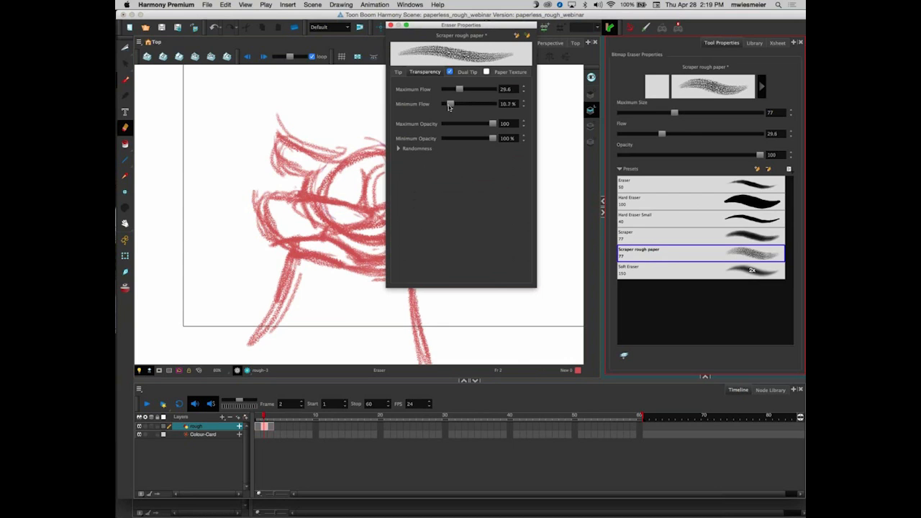
pyautogui.moveTo(495, 124); pyautogui.dragTo(470, 124)
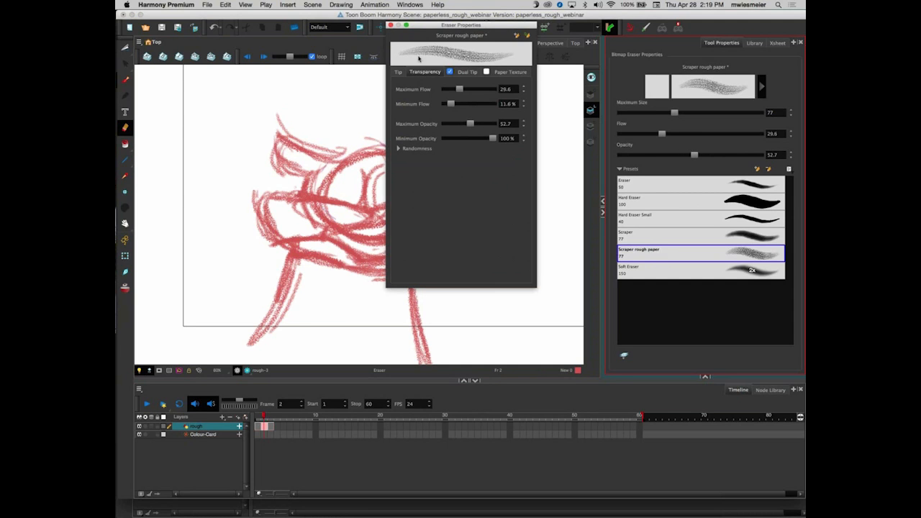
pyautogui.click(391, 25)
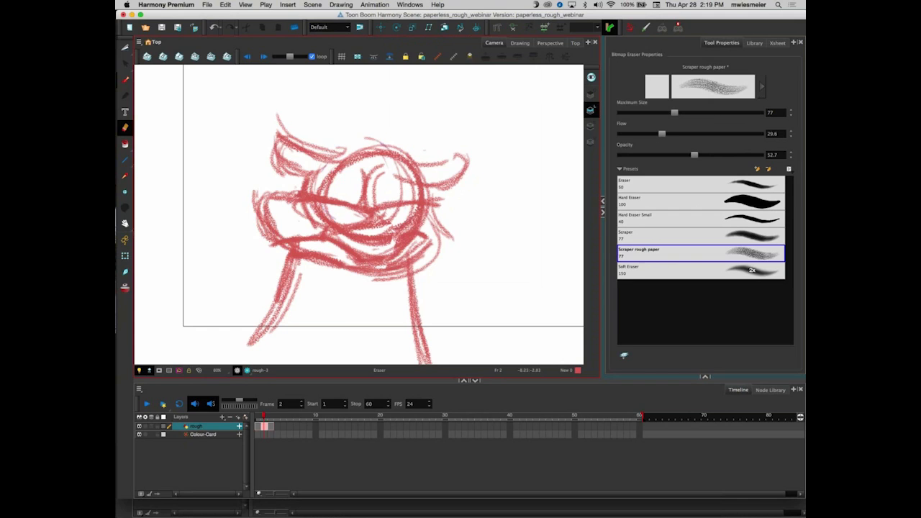
pyautogui.moveTo(333, 173)
pyautogui.mouseDown()
pyautogui.moveTo(317, 216)
pyautogui.moveTo(330, 159)
pyautogui.moveTo(292, 214)
pyautogui.moveTo(291, 167)
pyautogui.moveTo(279, 148)
pyautogui.moveTo(264, 150)
pyautogui.mouseUp()
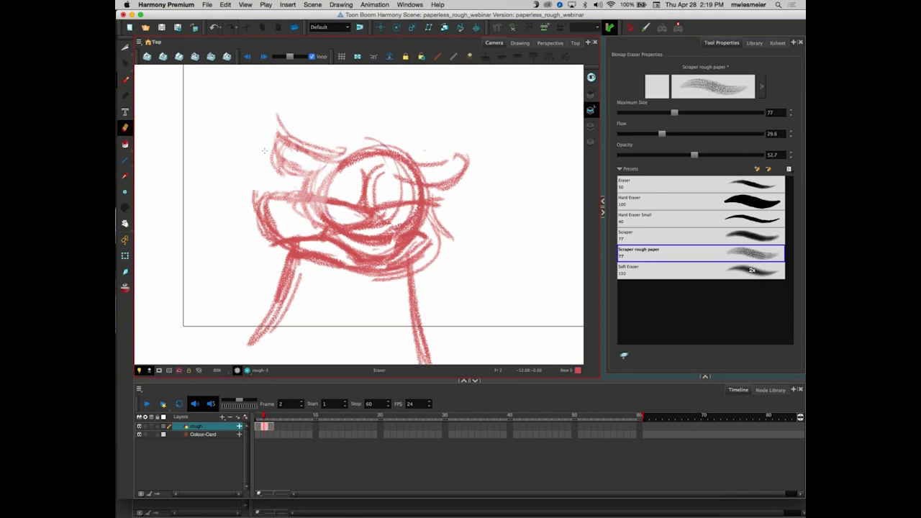
# Lighten the muzzle, left neck line and right side of the head on frame 2 with the rough paper scraper
pyautogui.moveTo(304, 252)
pyautogui.mouseDown()
pyautogui.moveTo(301, 259)
pyautogui.moveTo(296, 196)
pyautogui.moveTo(284, 259)
pyautogui.moveTo(262, 216)
pyautogui.moveTo(288, 219)
pyautogui.mouseUp()
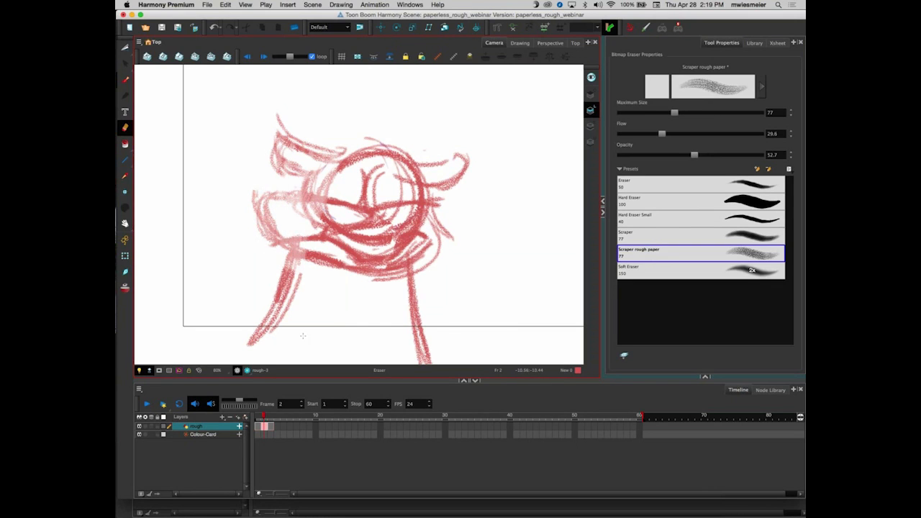
pyautogui.moveTo(295, 250)
pyautogui.mouseDown()
pyautogui.moveTo(289, 288)
pyautogui.moveTo(256, 351)
pyautogui.mouseUp()
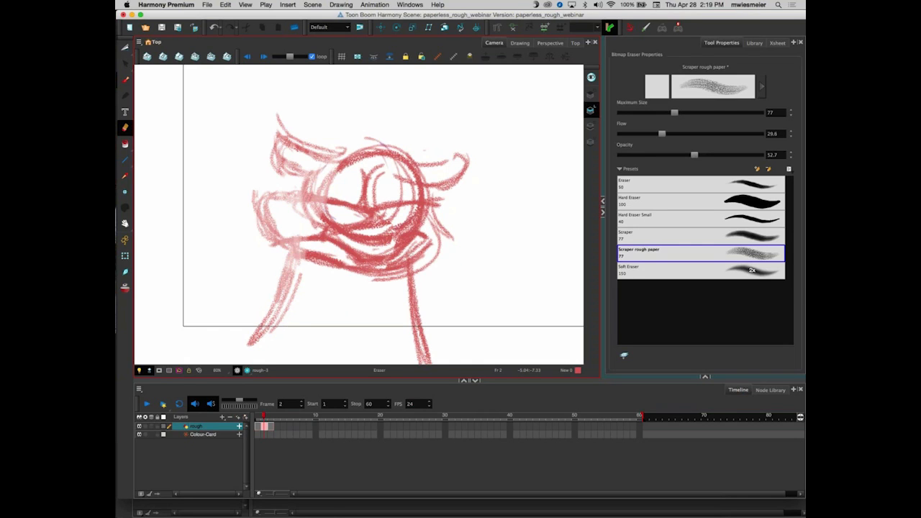
pyautogui.moveTo(465, 153)
pyautogui.mouseDown()
pyautogui.moveTo(431, 265)
pyautogui.moveTo(451, 183)
pyautogui.moveTo(415, 271)
pyautogui.moveTo(399, 280)
pyautogui.moveTo(380, 263)
pyautogui.moveTo(362, 280)
pyautogui.moveTo(375, 216)
pyautogui.moveTo(368, 289)
pyautogui.mouseUp()
# Set the eraser's maximum size to 85.5 and fade the head circle, mouth, jaw, right ear and neck lines
pyautogui.press('o')
pyautogui.moveTo(389, 172)
pyautogui.mouseDown()
pyautogui.moveTo(362, 268)
pyautogui.moveTo(372, 152)
pyautogui.moveTo(358, 268)
pyautogui.moveTo(349, 253)
pyautogui.moveTo(334, 265)
pyautogui.moveTo(327, 259)
pyautogui.moveTo(331, 205)
pyautogui.moveTo(342, 265)
pyautogui.mouseUp()
pyautogui.moveTo(243, 241); pyautogui.dragTo(370, 272)
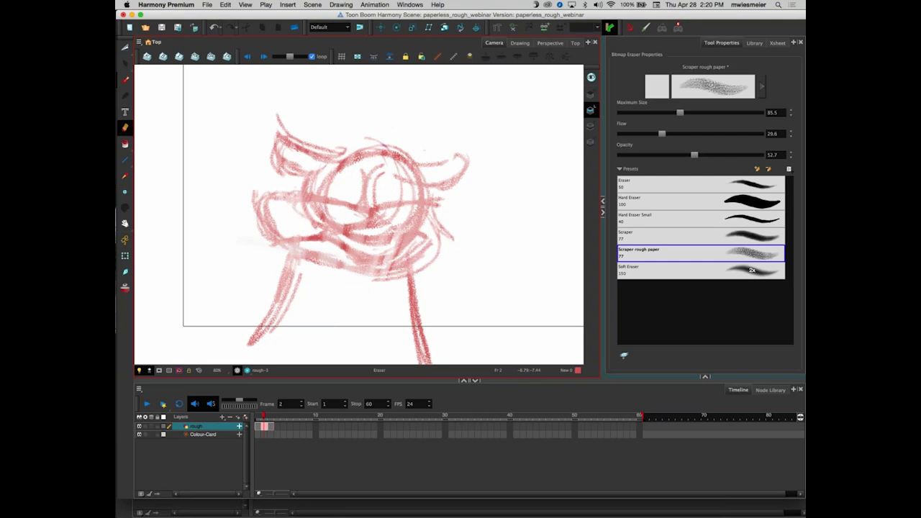
pyautogui.moveTo(277, 243); pyautogui.dragTo(409, 273)
pyautogui.moveTo(327, 235)
pyautogui.mouseDown()
pyautogui.moveTo(271, 171)
pyautogui.moveTo(424, 188)
pyautogui.moveTo(461, 177)
pyautogui.mouseUp()
pyautogui.moveTo(412, 273); pyautogui.dragTo(423, 364)
pyautogui.moveTo(286, 291)
pyautogui.mouseDown()
pyautogui.moveTo(285, 306)
pyautogui.moveTo(278, 252)
pyautogui.mouseUp()
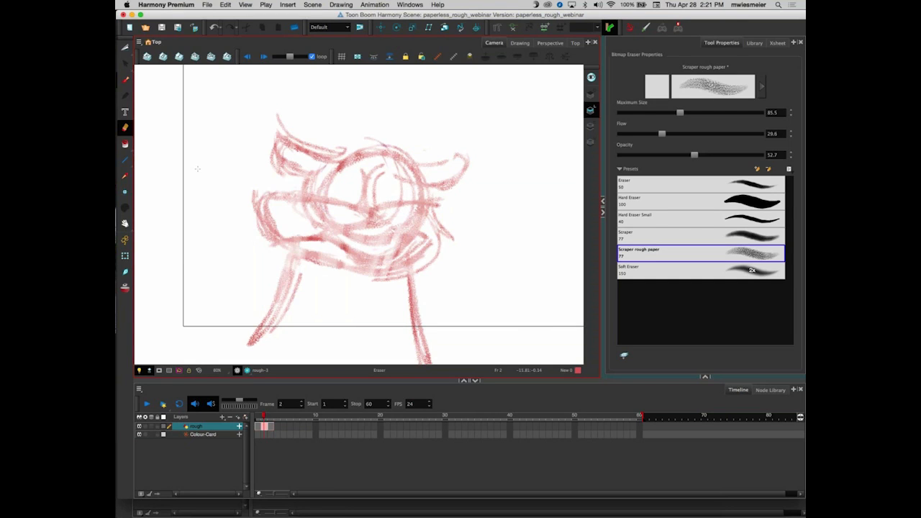
# Switch back to the Stippling brush and redraw the nose, the muzzle outline and the start of the mouth line
pyautogui.hotkey('alt', 'b')
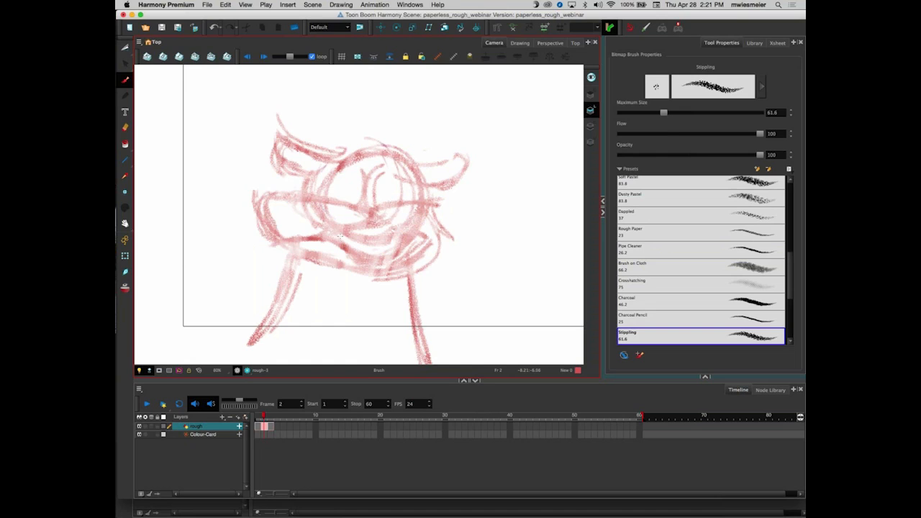
pyautogui.moveTo(328, 227); pyautogui.dragTo(323, 239)
pyautogui.moveTo(377, 219); pyautogui.dragTo(322, 227)
pyautogui.moveTo(294, 198)
pyautogui.mouseDown()
pyautogui.moveTo(325, 228)
pyautogui.moveTo(380, 214)
pyautogui.moveTo(294, 195)
pyautogui.mouseUp()
pyautogui.moveTo(294, 195); pyautogui.dragTo(377, 214)
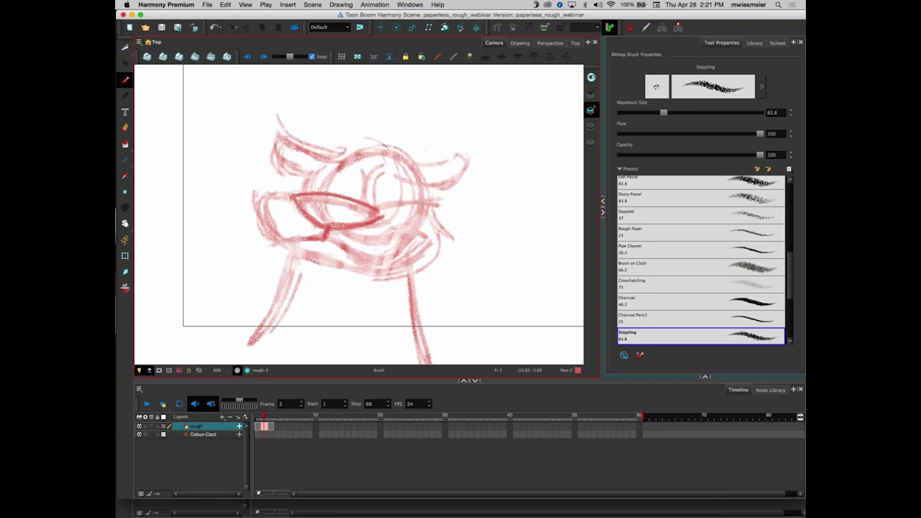
pyautogui.moveTo(322, 191)
pyautogui.mouseDown()
pyautogui.moveTo(253, 197)
pyautogui.moveTo(321, 191)
pyautogui.moveTo(256, 209)
pyautogui.moveTo(281, 240)
pyautogui.moveTo(323, 234)
pyautogui.mouseUp()
pyautogui.moveTo(321, 234); pyautogui.dragTo(267, 243)
pyautogui.moveTo(321, 234); pyautogui.dragTo(364, 263)
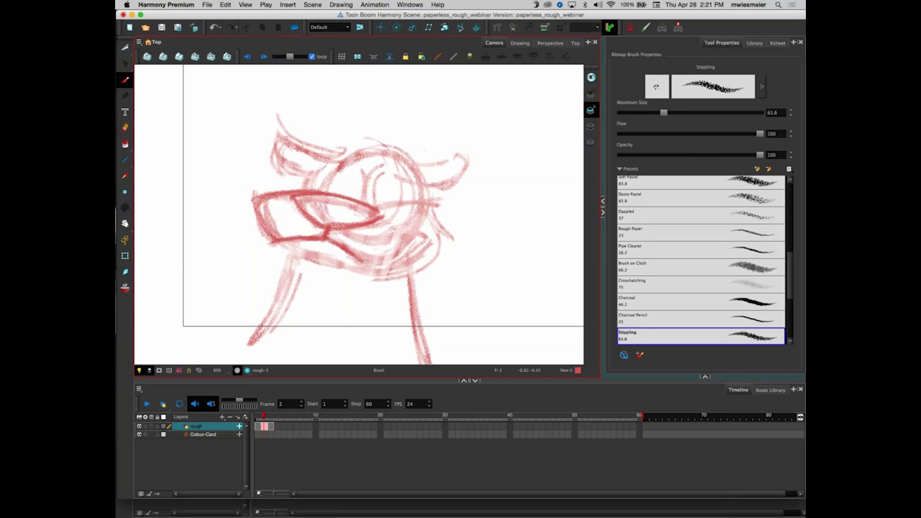
# Redraw the curved mouth line, the right cheek and the lower right jaw with bolder strokes
pyautogui.moveTo(388, 231)
pyautogui.mouseDown()
pyautogui.moveTo(440, 236)
pyautogui.moveTo(369, 262)
pyautogui.mouseUp()
pyautogui.moveTo(423, 234)
pyautogui.mouseDown()
pyautogui.moveTo(432, 229)
pyautogui.moveTo(395, 249)
pyautogui.moveTo(432, 227)
pyautogui.moveTo(373, 260)
pyautogui.moveTo(337, 261)
pyautogui.mouseUp()
pyautogui.moveTo(396, 244)
pyautogui.mouseDown()
pyautogui.moveTo(351, 257)
pyautogui.moveTo(410, 239)
pyautogui.mouseUp()
pyautogui.moveTo(356, 255); pyautogui.dragTo(390, 254)
pyautogui.moveTo(328, 240)
pyautogui.mouseDown()
pyautogui.moveTo(365, 258)
pyautogui.moveTo(360, 252)
pyautogui.moveTo(416, 229)
pyautogui.moveTo(454, 230)
pyautogui.mouseUp()
pyautogui.moveTo(421, 200); pyautogui.dragTo(439, 223)
pyautogui.moveTo(439, 223)
pyautogui.mouseDown()
pyautogui.moveTo(460, 239)
pyautogui.moveTo(389, 277)
pyautogui.mouseUp()
pyautogui.moveTo(443, 246); pyautogui.dragTo(355, 275)
# Strengthen the lower lip, the left side of the muzzle and the left neck line
pyautogui.moveTo(290, 239)
pyautogui.mouseDown()
pyautogui.moveTo(293, 255)
pyautogui.moveTo(345, 262)
pyautogui.mouseUp()
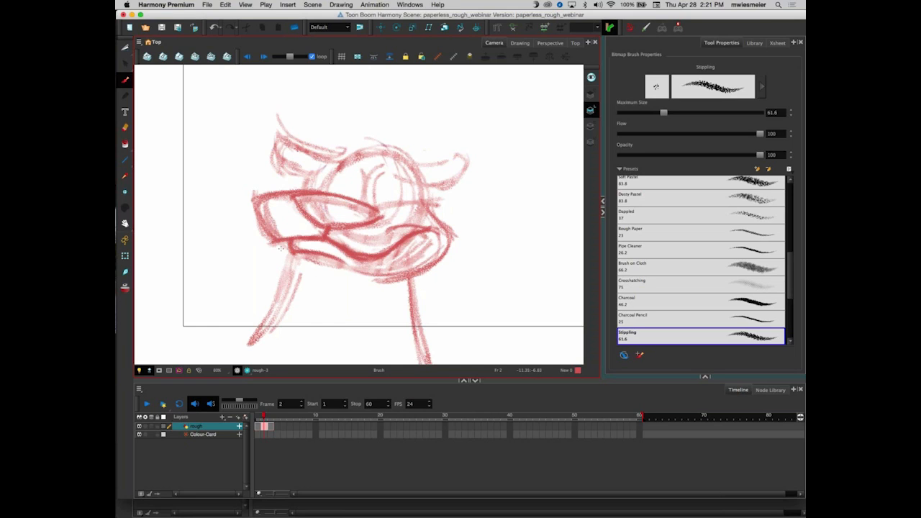
pyautogui.moveTo(290, 244); pyautogui.dragTo(304, 266)
pyautogui.moveTo(252, 209)
pyautogui.mouseDown()
pyautogui.moveTo(286, 237)
pyautogui.moveTo(276, 236)
pyautogui.moveTo(259, 350)
pyautogui.mouseUp()
pyautogui.moveTo(293, 255); pyautogui.dragTo(258, 350)
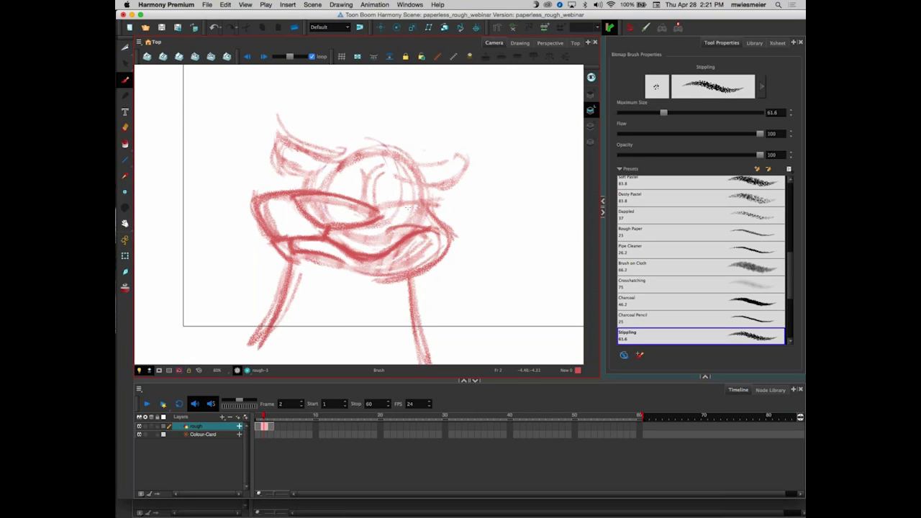
# Draw the outlines of both eyes and the left brow line above the nose
pyautogui.moveTo(432, 201); pyautogui.dragTo(356, 208)
pyautogui.moveTo(382, 159); pyautogui.dragTo(361, 201)
pyautogui.moveTo(434, 184)
pyautogui.mouseDown()
pyautogui.moveTo(431, 209)
pyautogui.moveTo(418, 162)
pyautogui.mouseUp()
pyautogui.moveTo(360, 183); pyautogui.dragTo(303, 152)
pyautogui.moveTo(297, 192)
pyautogui.mouseDown()
pyautogui.moveTo(303, 165)
pyautogui.moveTo(296, 191)
pyautogui.mouseUp()
pyautogui.moveTo(310, 159)
pyautogui.mouseDown()
pyautogui.moveTo(298, 189)
pyautogui.moveTo(340, 156)
pyautogui.mouseUp()
pyautogui.moveTo(345, 161); pyautogui.dragTo(374, 190)
# Redraw the left ear, the right brow and the top of the head
pyautogui.moveTo(275, 130)
pyautogui.mouseDown()
pyautogui.moveTo(319, 155)
pyautogui.moveTo(265, 151)
pyautogui.moveTo(296, 176)
pyautogui.mouseUp()
pyautogui.moveTo(283, 134)
pyautogui.mouseDown()
pyautogui.moveTo(271, 135)
pyautogui.moveTo(297, 173)
pyautogui.mouseUp()
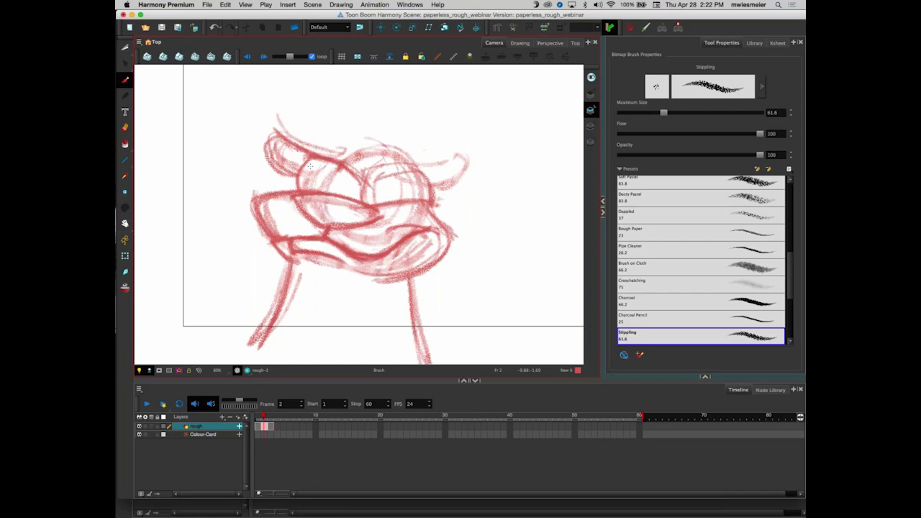
pyautogui.moveTo(430, 168); pyautogui.dragTo(352, 190)
pyautogui.moveTo(299, 176)
pyautogui.mouseDown()
pyautogui.moveTo(302, 164)
pyautogui.moveTo(370, 181)
pyautogui.moveTo(418, 164)
pyautogui.mouseUp()
pyautogui.moveTo(329, 161)
pyautogui.mouseDown()
pyautogui.moveTo(425, 179)
pyautogui.moveTo(406, 155)
pyautogui.moveTo(430, 182)
pyautogui.moveTo(333, 150)
pyautogui.mouseUp()
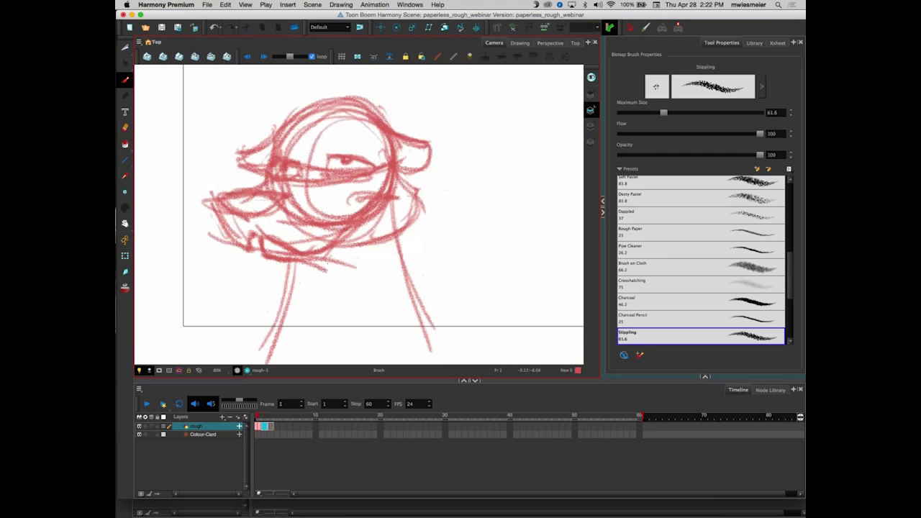
# Cut the lower neck lines of the frame 2 drawing with the Cutter and nudge them slightly
pyautogui.hotkey('alt', 't')
pyautogui.moveTo(484, 152)
pyautogui.mouseDown()
pyautogui.moveTo(212, 158)
pyautogui.moveTo(513, 216)
pyautogui.moveTo(507, 173)
pyautogui.mouseUp()
pyautogui.moveTo(200, 83); pyautogui.dragTo(183, 97)
pyautogui.moveTo(336, 227); pyautogui.dragTo(326, 231)
# Flip back and forth between the rough drawings to check the new in-between's movement
pyautogui.press(',')
pyautogui.press('.')
pyautogui.press(',')
pyautogui.press('.')
pyautogui.press(',')
pyautogui.press('.')
pyautogui.press(',')
pyautogui.press('.')
pyautogui.press('.')
pyautogui.press(',')
pyautogui.press(',')
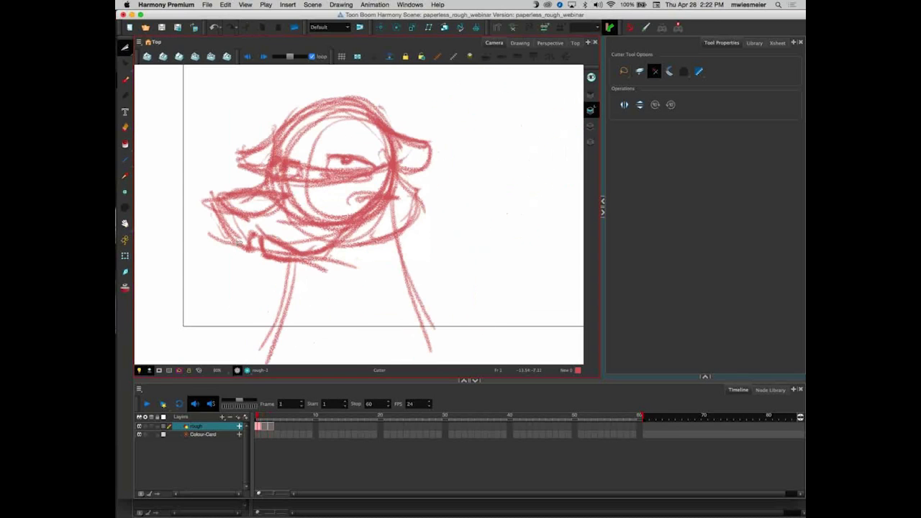
# Show all art layers and flip through frames 1 to 3 to examine the head turn against the purple arc
pyautogui.click(591, 78)
pyautogui.press('.')
pyautogui.press('.')
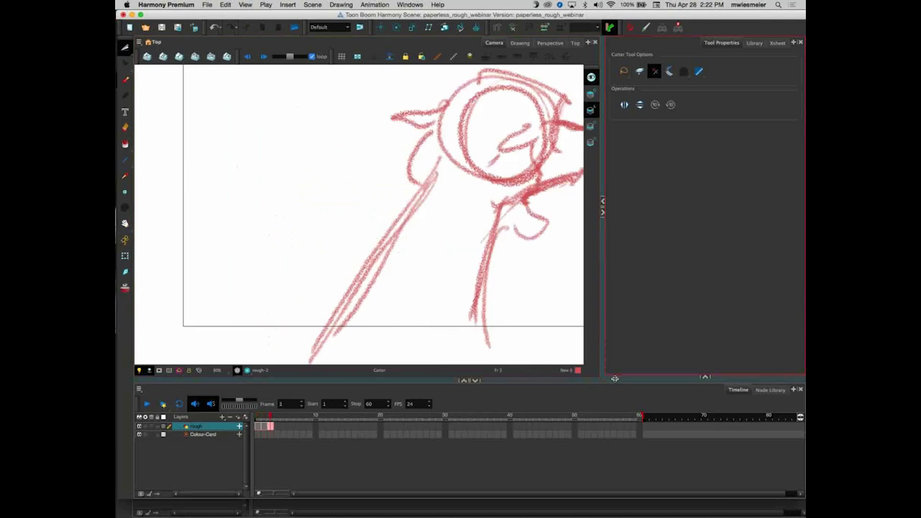
pyautogui.press(',')
pyautogui.press(',')
pyautogui.press('.')
pyautogui.press('.')
pyautogui.moveTo(400, 278)
pyautogui.mouseDown()
pyautogui.moveTo(353, 325)
pyautogui.moveTo(339, 291)
pyautogui.mouseUp()
pyautogui.press(',')
pyautogui.press(',')
pyautogui.press('1')
pyautogui.press('1')
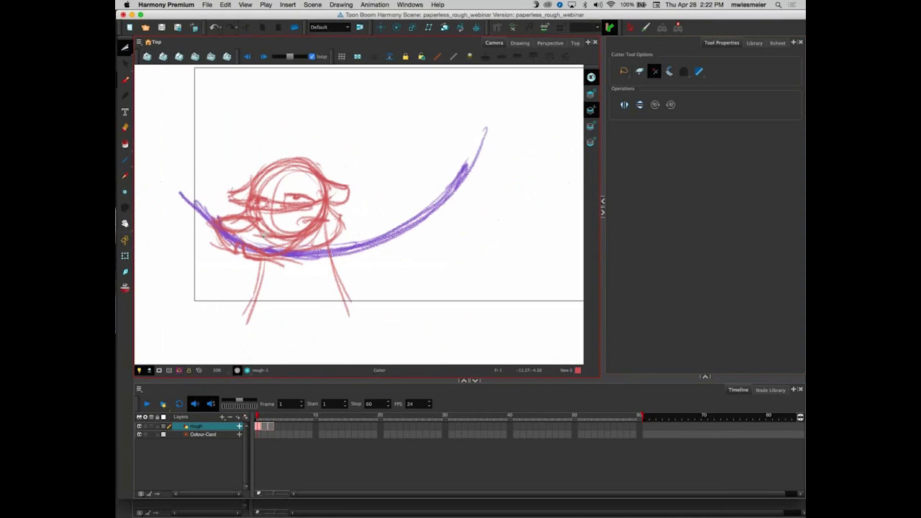
# Toggle the all-layers display to compare the frame 1 head with and without the purple arc, ending on the rough lines alone
pyautogui.press('2')
pyautogui.moveTo(384, 305); pyautogui.dragTo(400, 347)
pyautogui.press('1')
pyautogui.moveTo(410, 297); pyautogui.dragTo(390, 288)
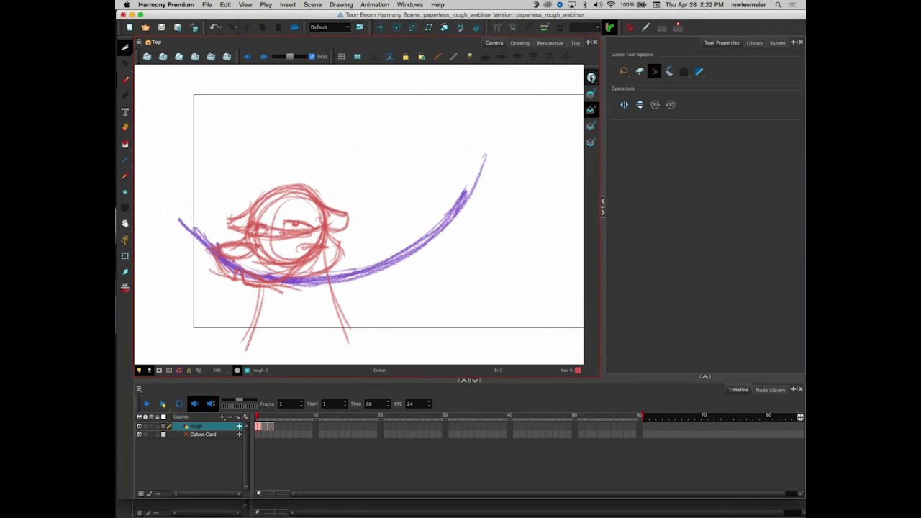
pyautogui.click(592, 77)
pyautogui.click(591, 77)
pyautogui.click(591, 111)
pyautogui.click(591, 77)
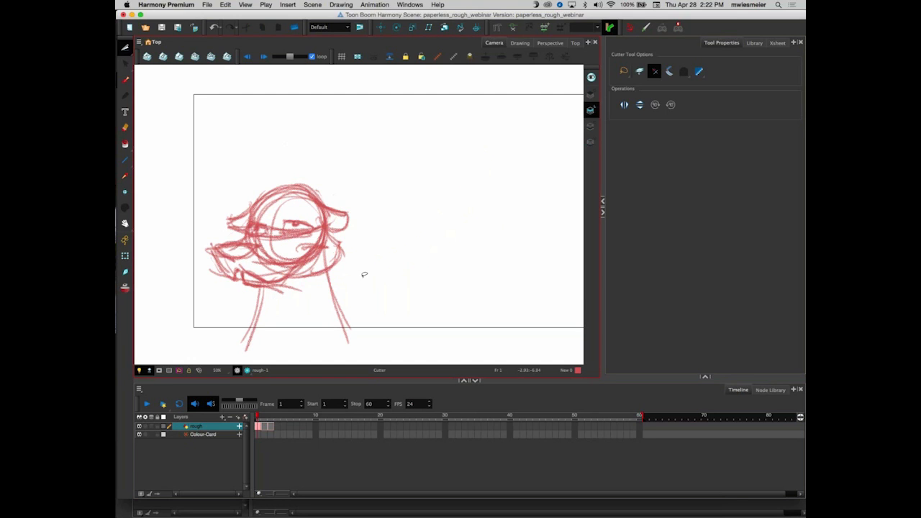
# Flip forward and back through the three drawings with only the rough lines shown
pyautogui.press('.')
pyautogui.press('.')
pyautogui.press(',')
pyautogui.press(',')
pyautogui.press('.')
pyautogui.press('.')
pyautogui.press(',')
pyautogui.press(',')
# Isolate the art layer holding the purple arc, return to the rough line layer and show all layers together
pyautogui.click(591, 127)
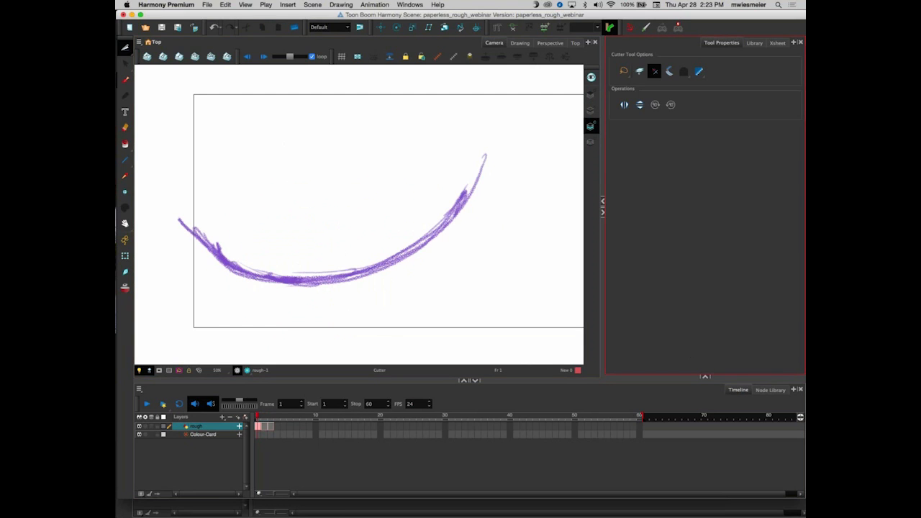
pyautogui.click(591, 110)
pyautogui.click(591, 77)
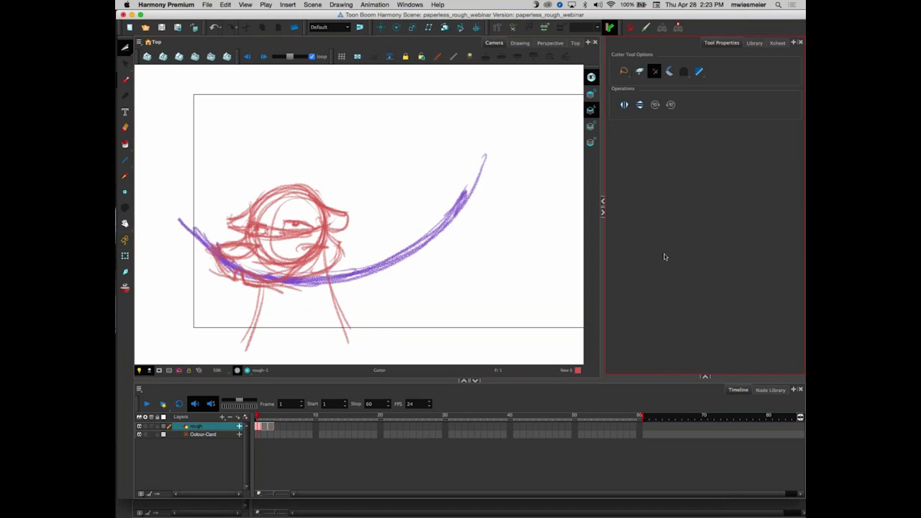
# Flip repeatedly between frames 1 and 3 to review the timing and spacing of the head turn
pyautogui.press('g')
pyautogui.press('g')
pyautogui.press('f')
pyautogui.press('f')
pyautogui.press('g')
pyautogui.press('g')
pyautogui.press('f')
pyautogui.press('f')
pyautogui.press('g')
pyautogui.press('g')
pyautogui.press('f')
pyautogui.press('f')
pyautogui.press('g')
pyautogui.press('g')
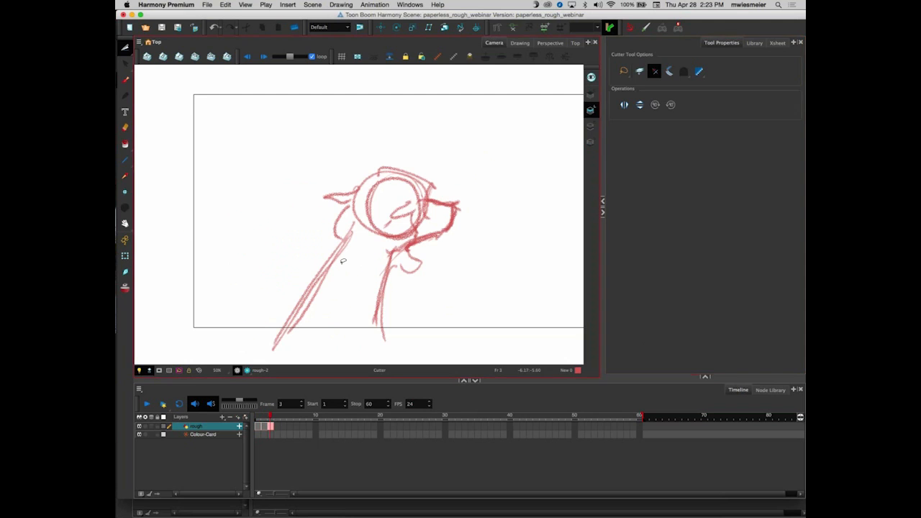
pyautogui.press('f')
pyautogui.press('f')
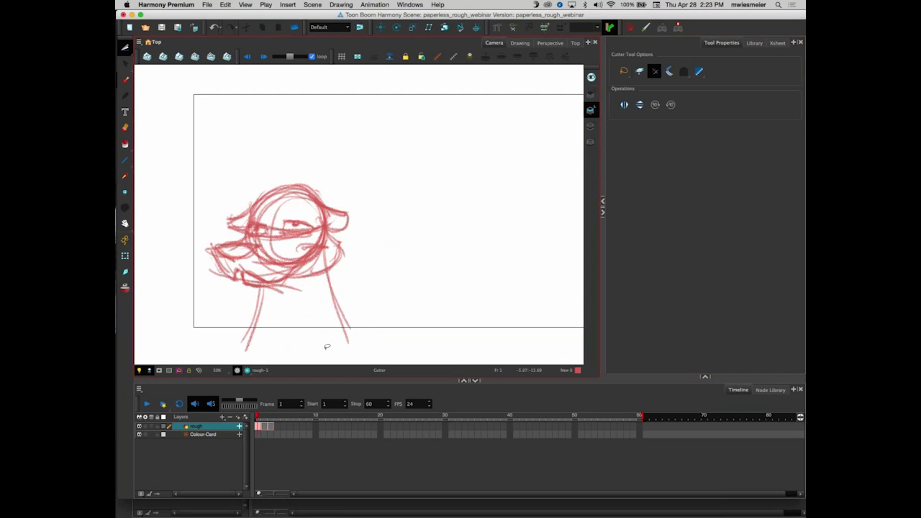
# On frame 2, lighten the left ear, eyes, right side of the head and muzzle with the rough paper scraper
pyautogui.press('g')
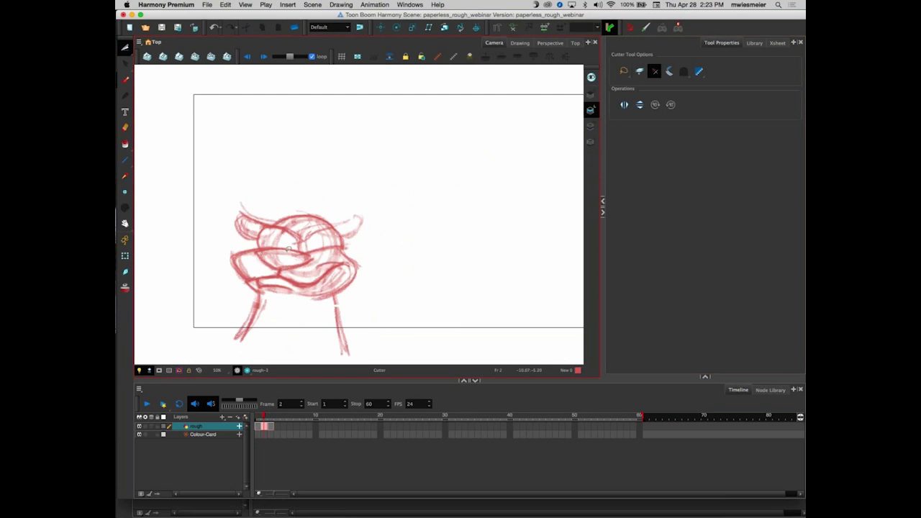
pyautogui.scroll(2, 288, 272)
pyautogui.moveTo(313, 310); pyautogui.dragTo(373, 256)
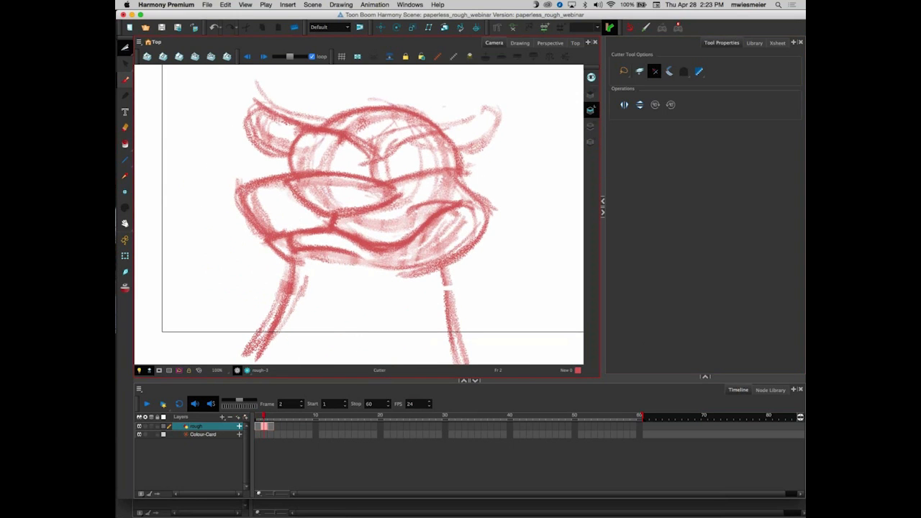
pyautogui.click(125, 128)
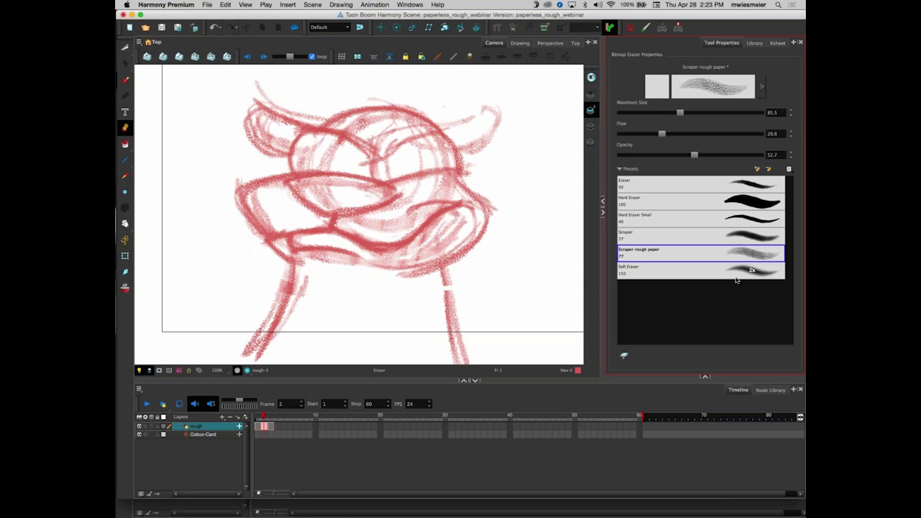
pyautogui.moveTo(300, 114)
pyautogui.mouseDown()
pyautogui.moveTo(297, 144)
pyautogui.moveTo(288, 119)
pyautogui.moveTo(262, 137)
pyautogui.mouseUp()
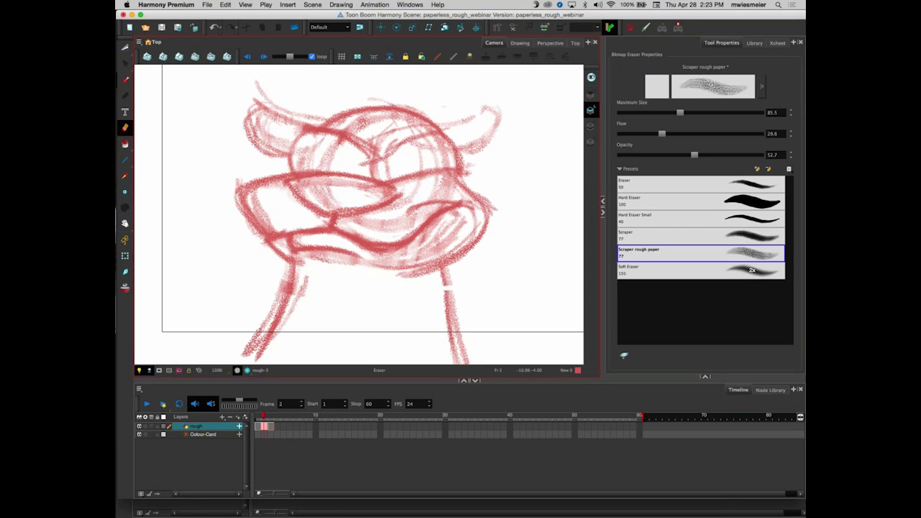
pyautogui.moveTo(372, 151)
pyautogui.mouseDown()
pyautogui.moveTo(372, 178)
pyautogui.moveTo(465, 171)
pyautogui.mouseUp()
pyautogui.moveTo(404, 111); pyautogui.dragTo(461, 164)
pyautogui.moveTo(400, 110)
pyautogui.mouseDown()
pyautogui.moveTo(459, 162)
pyautogui.moveTo(489, 217)
pyautogui.moveTo(432, 214)
pyautogui.moveTo(432, 246)
pyautogui.moveTo(393, 256)
pyautogui.moveTo(279, 241)
pyautogui.mouseUp()
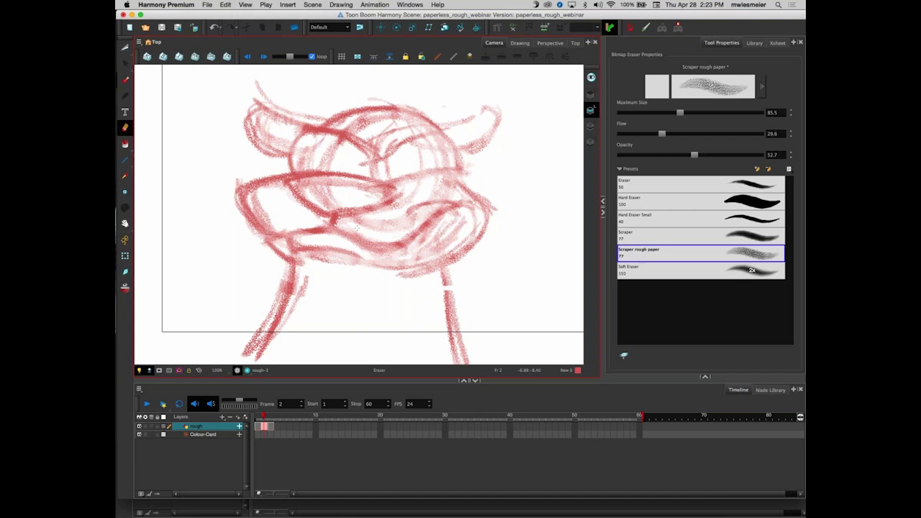
# Try the Hard Eraser preset across the face and undo its strokes
pyautogui.click(744, 202)
pyautogui.moveTo(494, 263)
pyautogui.mouseDown()
pyautogui.moveTo(310, 180)
pyautogui.moveTo(490, 283)
pyautogui.moveTo(450, 303)
pyautogui.mouseUp()
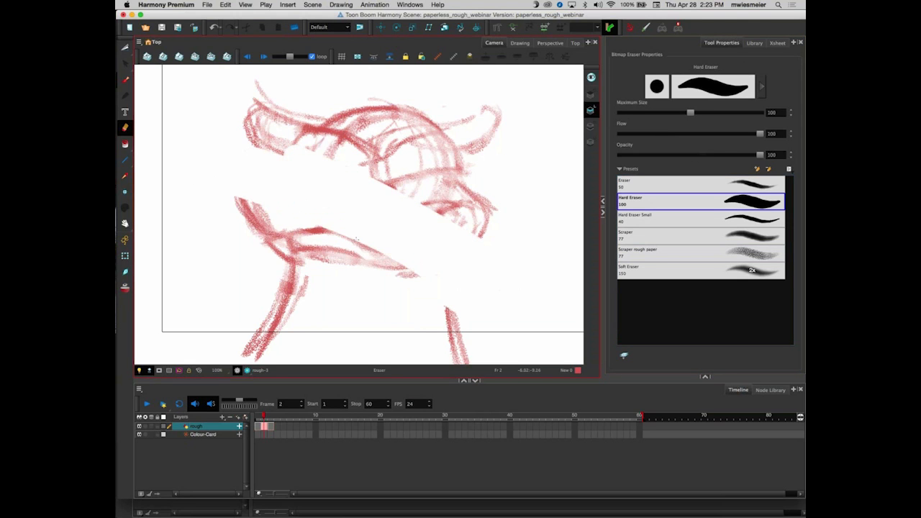
pyautogui.hotkey('ctrl', 'z')
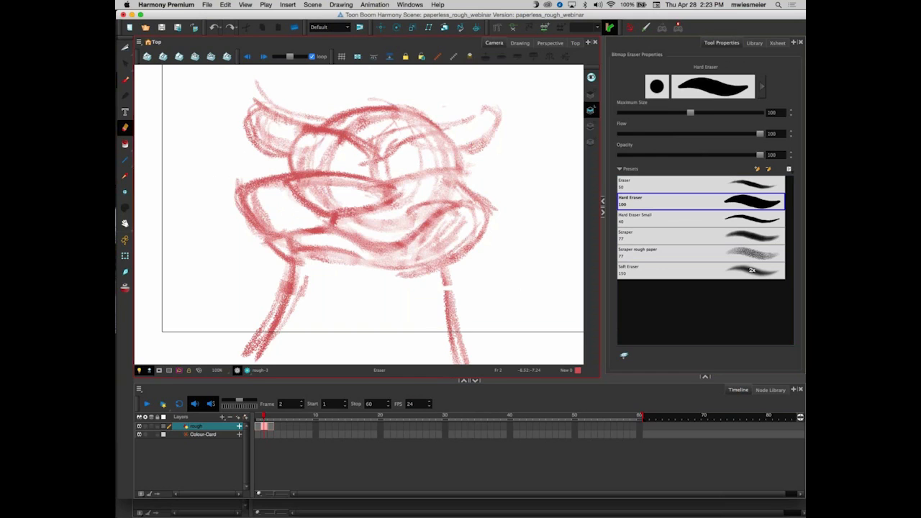
# Reselect the Scraper rough paper preset and fade the muzzle and left cheek of the frame 1 drawing
pyautogui.click(691, 252)
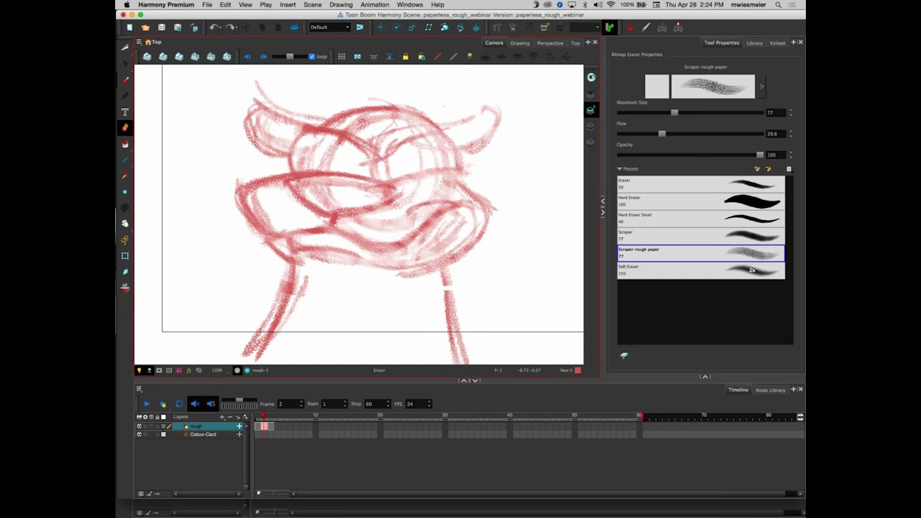
pyautogui.press(',')
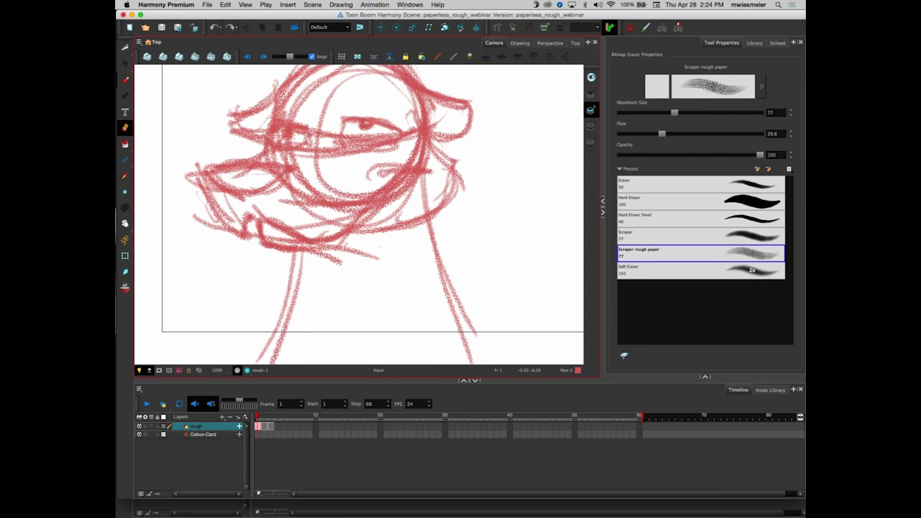
pyautogui.moveTo(355, 254); pyautogui.dragTo(349, 300)
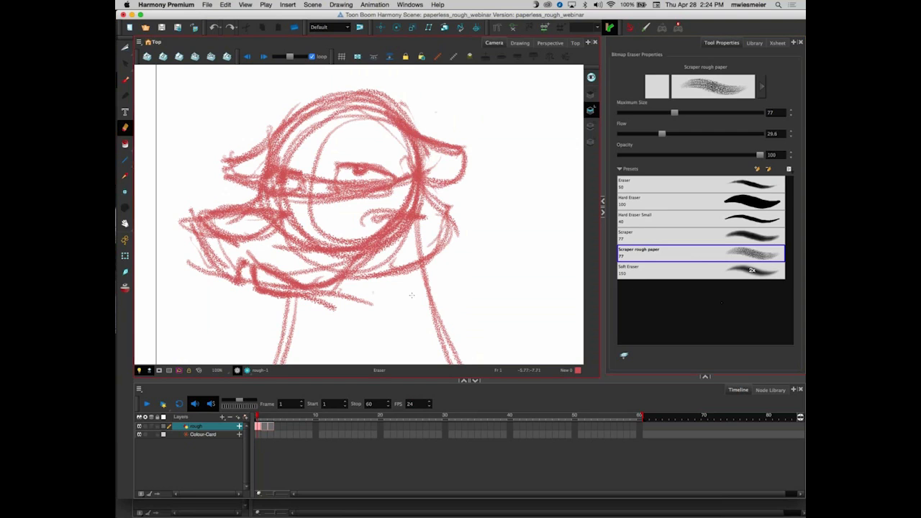
pyautogui.moveTo(271, 258)
pyautogui.mouseDown()
pyautogui.moveTo(216, 214)
pyautogui.moveTo(205, 244)
pyautogui.moveTo(237, 216)
pyautogui.moveTo(297, 268)
pyautogui.moveTo(331, 279)
pyautogui.moveTo(248, 167)
pyautogui.moveTo(272, 174)
pyautogui.mouseUp()
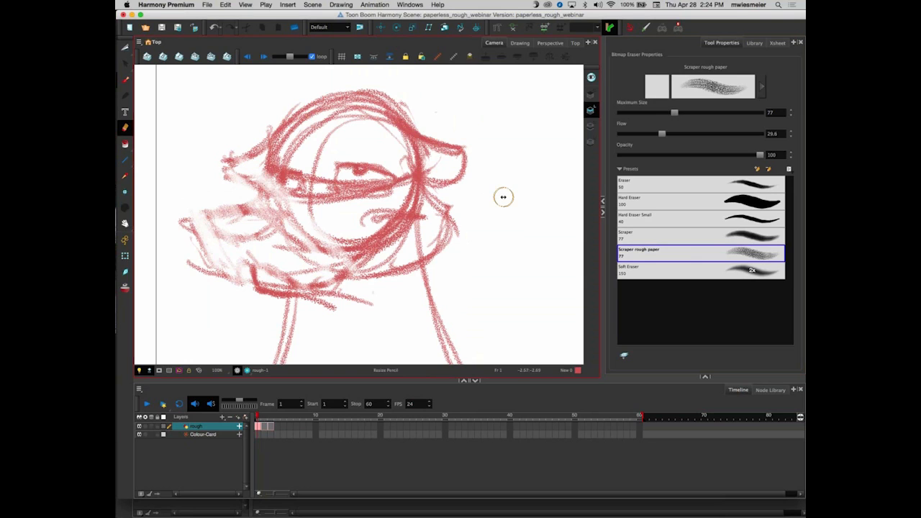
# Enlarge the eraser's maximum size to 201.9 and fade the whole frame 1 head and neck
pyautogui.moveTo(505, 213); pyautogui.dragTo(520, 213)
pyautogui.moveTo(424, 123)
pyautogui.mouseDown()
pyautogui.moveTo(453, 173)
pyautogui.moveTo(278, 115)
pyautogui.moveTo(244, 140)
pyautogui.moveTo(453, 217)
pyautogui.moveTo(312, 160)
pyautogui.moveTo(338, 204)
pyautogui.moveTo(306, 335)
pyautogui.moveTo(254, 332)
pyautogui.mouseUp()
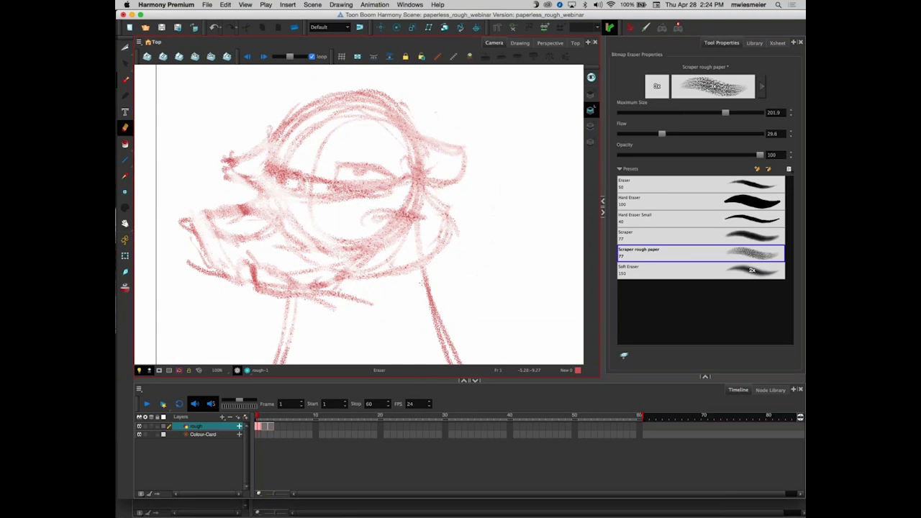
pyautogui.moveTo(441, 327); pyautogui.dragTo(408, 281)
pyautogui.moveTo(230, 295)
pyautogui.mouseDown()
pyautogui.moveTo(298, 280)
pyautogui.moveTo(292, 288)
pyautogui.mouseUp()
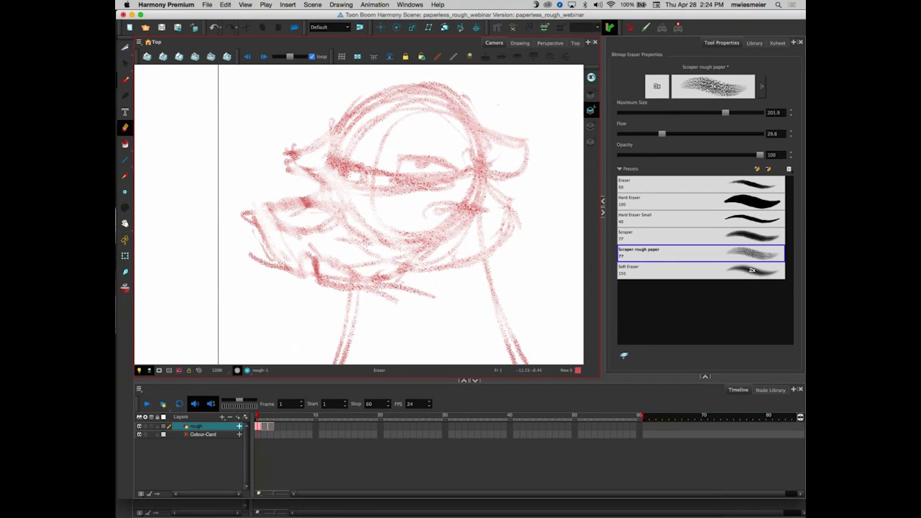
pyautogui.press('1')
pyautogui.press('1')
pyautogui.moveTo(423, 274); pyautogui.dragTo(376, 286)
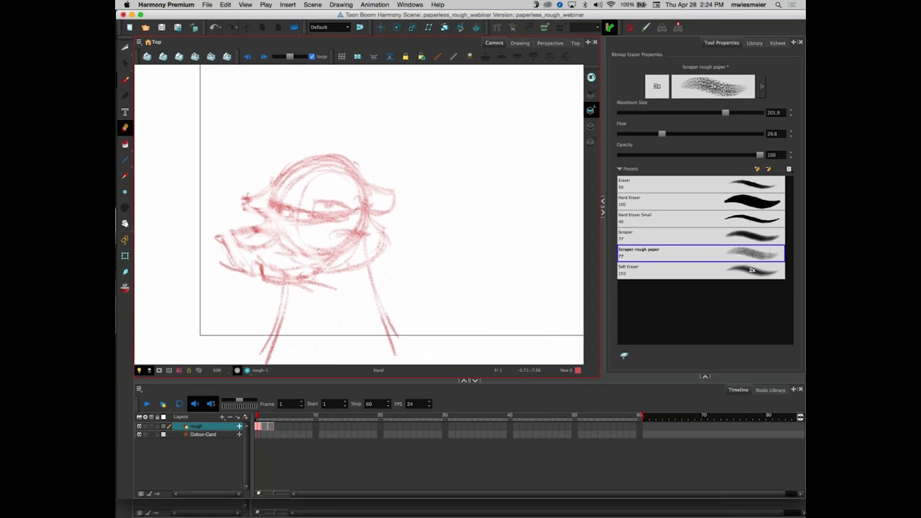
pyautogui.press('2')
pyautogui.press('2')
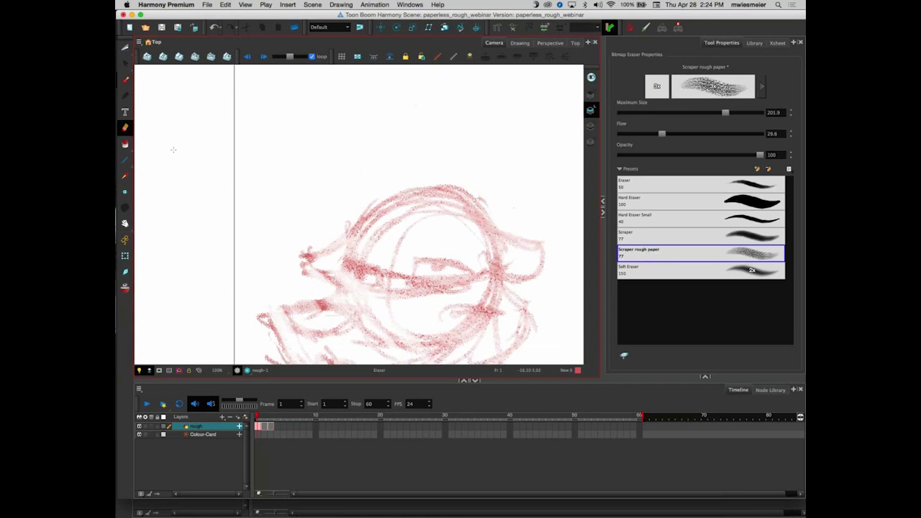
# Redraw the head circle, right ear and cheek of the frame 1 drawing with the Stippling brush
pyautogui.click(124, 79)
pyautogui.moveTo(431, 267); pyautogui.dragTo(355, 185)
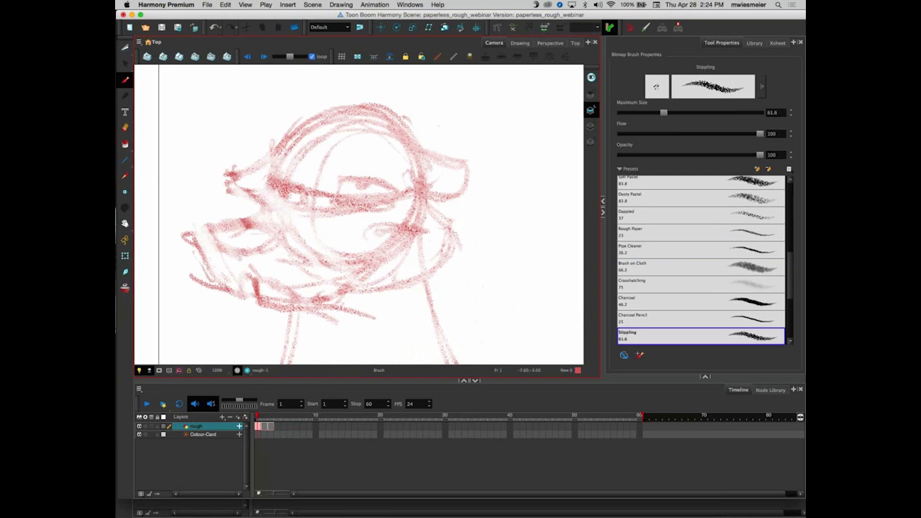
pyautogui.moveTo(407, 208)
pyautogui.mouseDown()
pyautogui.moveTo(292, 126)
pyautogui.moveTo(295, 216)
pyautogui.moveTo(341, 156)
pyautogui.mouseUp()
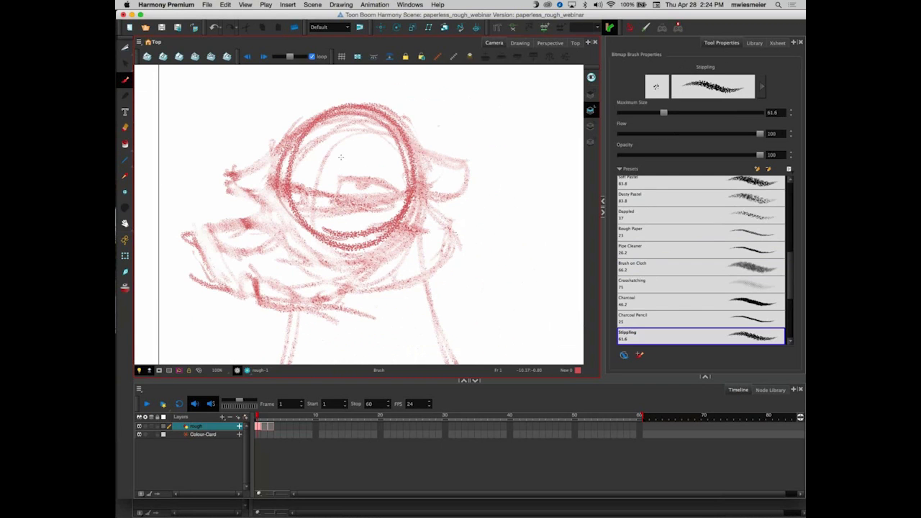
pyautogui.moveTo(408, 141)
pyautogui.mouseDown()
pyautogui.moveTo(460, 173)
pyautogui.moveTo(442, 203)
pyautogui.moveTo(420, 196)
pyautogui.mouseUp()
pyautogui.moveTo(455, 187); pyautogui.dragTo(421, 201)
pyautogui.moveTo(414, 170)
pyautogui.mouseDown()
pyautogui.moveTo(457, 220)
pyautogui.moveTo(454, 211)
pyautogui.moveTo(371, 272)
pyautogui.mouseUp()
pyautogui.moveTo(457, 219); pyautogui.dragTo(381, 268)
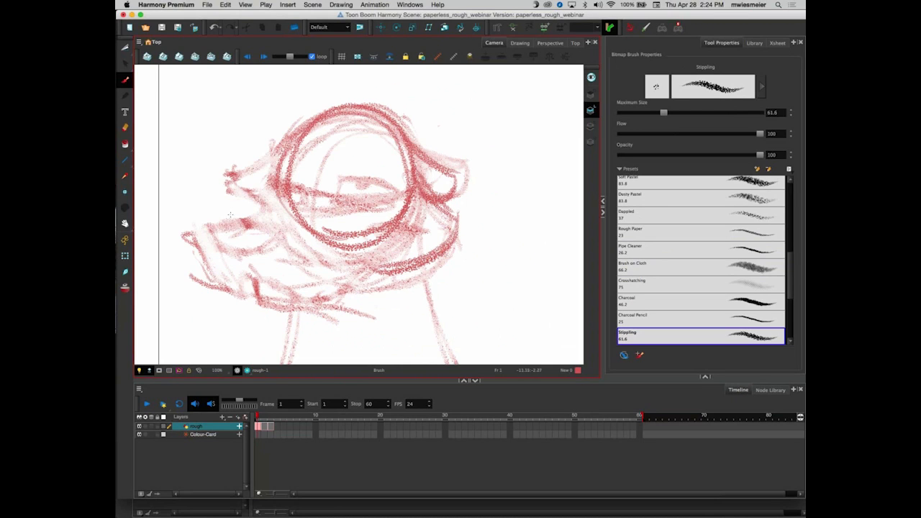
# Redraw the nose, muzzle outline and mouth over the faded lines of the frame 1 drawing
pyautogui.moveTo(317, 229); pyautogui.dragTo(216, 220)
pyautogui.moveTo(294, 216); pyautogui.dragTo(218, 223)
pyautogui.moveTo(311, 229); pyautogui.dragTo(237, 257)
pyautogui.moveTo(217, 225)
pyautogui.mouseDown()
pyautogui.moveTo(269, 256)
pyautogui.moveTo(209, 254)
pyautogui.moveTo(201, 288)
pyautogui.mouseUp()
pyautogui.moveTo(261, 269)
pyautogui.mouseDown()
pyautogui.moveTo(253, 294)
pyautogui.moveTo(304, 298)
pyautogui.moveTo(215, 287)
pyautogui.mouseUp()
pyautogui.moveTo(214, 287)
pyautogui.mouseDown()
pyautogui.moveTo(199, 235)
pyautogui.moveTo(236, 216)
pyautogui.moveTo(282, 215)
pyautogui.mouseUp()
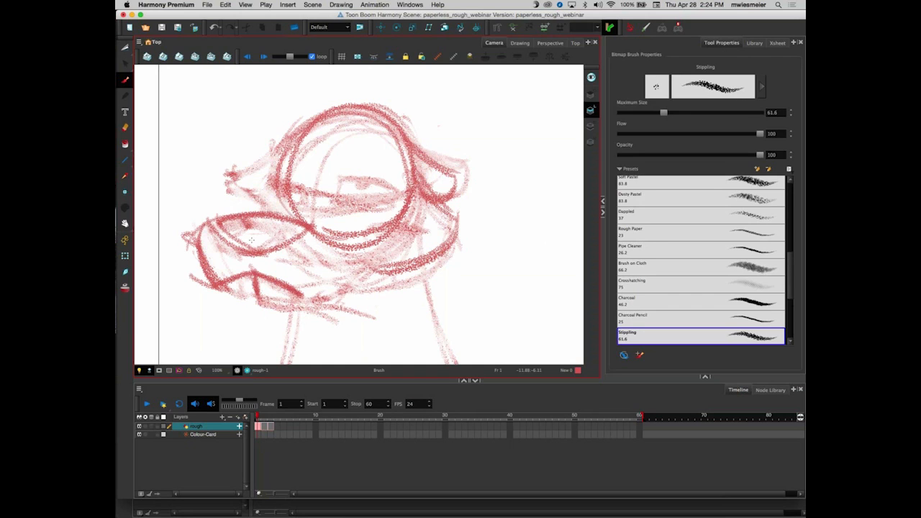
pyautogui.moveTo(212, 221); pyautogui.dragTo(331, 206)
pyautogui.moveTo(305, 125); pyautogui.dragTo(309, 204)
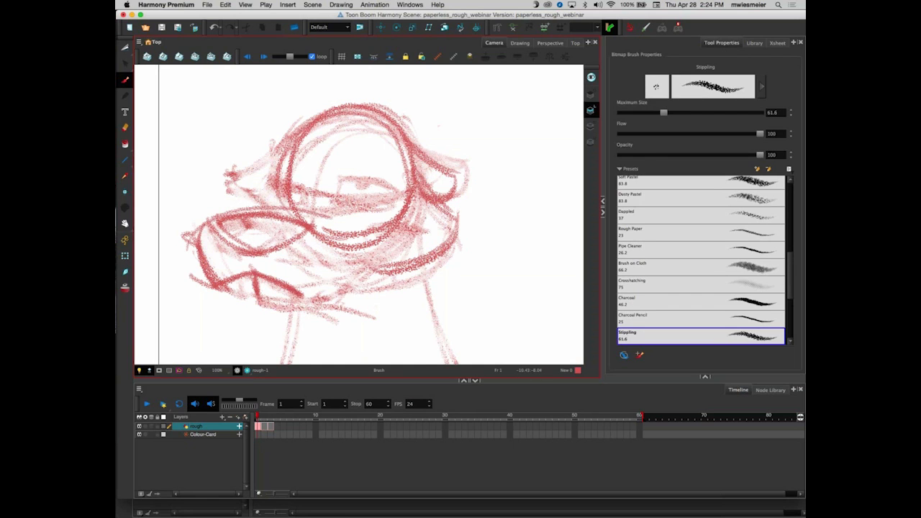
# Play the animation, stop it, and flip between neighbouring drawings to check the head turn
pyautogui.press('Return')
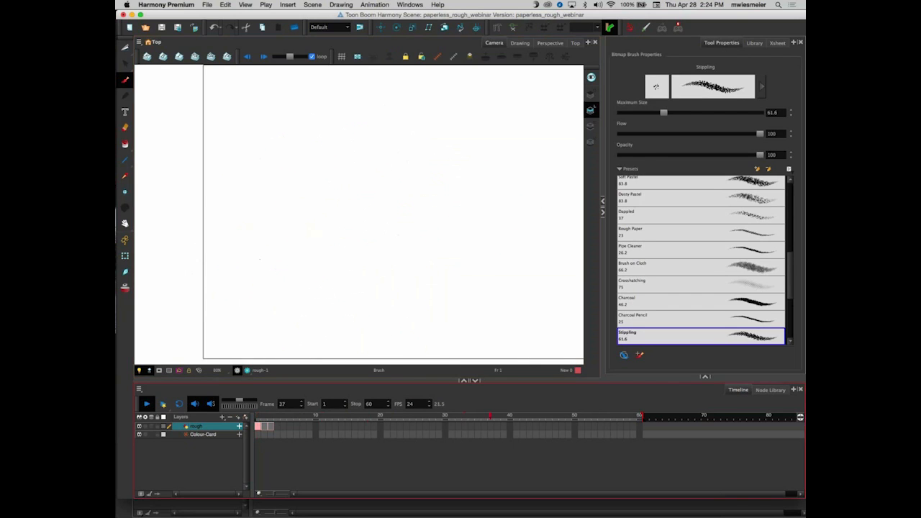
pyautogui.press('Return')
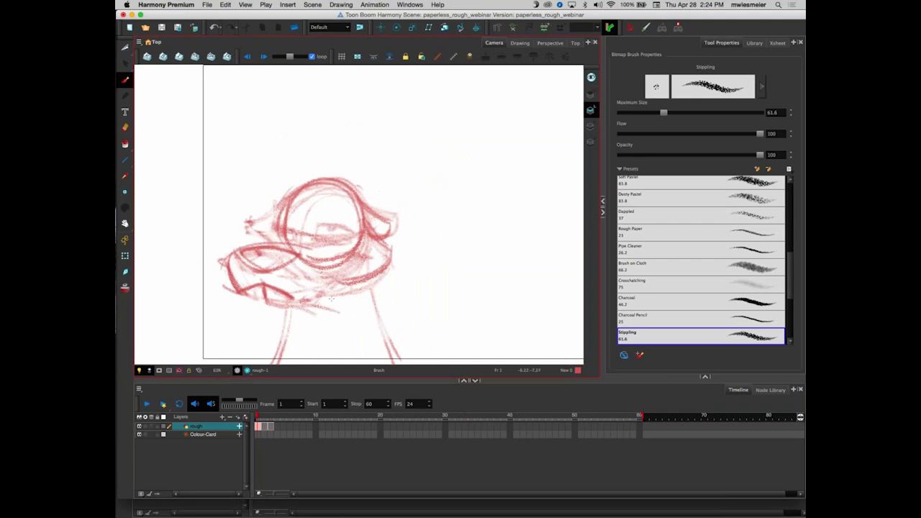
pyautogui.press('g')
pyautogui.press('g')
pyautogui.press('f')
pyautogui.press('f')
# Lasso the frame 1 head with the Cutter, try rotating and scaling it, and undo the changes
pyautogui.moveTo(266, 304); pyautogui.dragTo(252, 272)
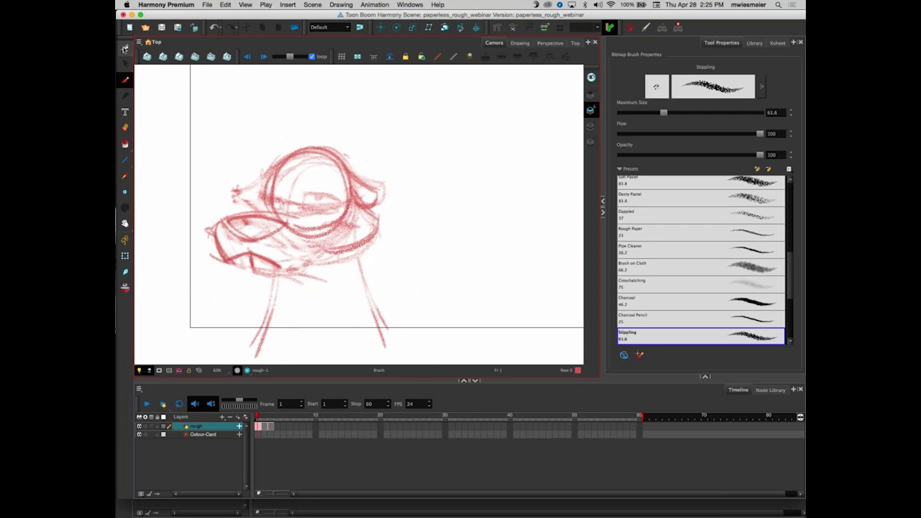
pyautogui.click(126, 48)
pyautogui.press('2')
pyautogui.moveTo(445, 167)
pyautogui.mouseDown()
pyautogui.moveTo(291, 149)
pyautogui.moveTo(370, 346)
pyautogui.moveTo(461, 188)
pyautogui.mouseUp()
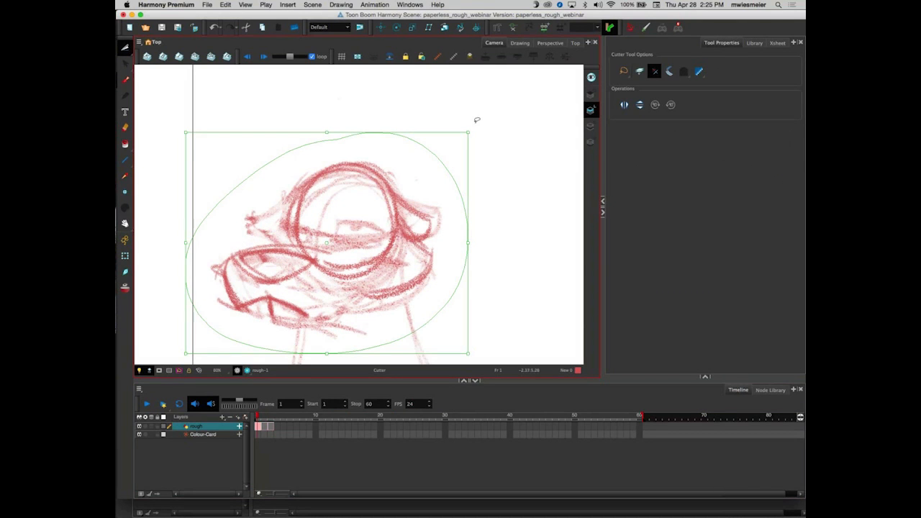
pyautogui.moveTo(472, 127); pyautogui.dragTo(511, 199)
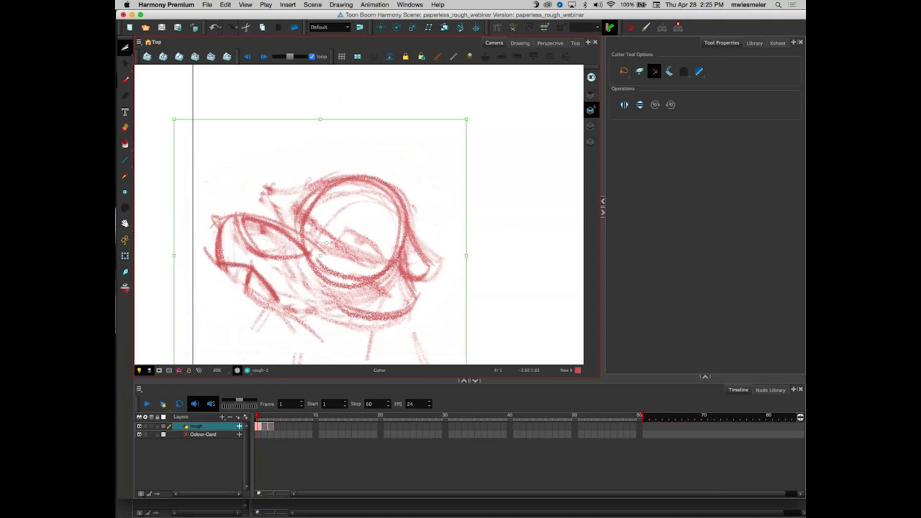
pyautogui.moveTo(465, 121); pyautogui.dragTo(498, 82)
pyautogui.press('super+z')
pyautogui.press('super+z')
# Try skewing the lassoed head out of shape, restore its original form and deselect it
pyautogui.moveTo(467, 164)
pyautogui.mouseDown()
pyautogui.moveTo(470, 195)
pyautogui.moveTo(470, 154)
pyautogui.moveTo(475, 224)
pyautogui.mouseUp()
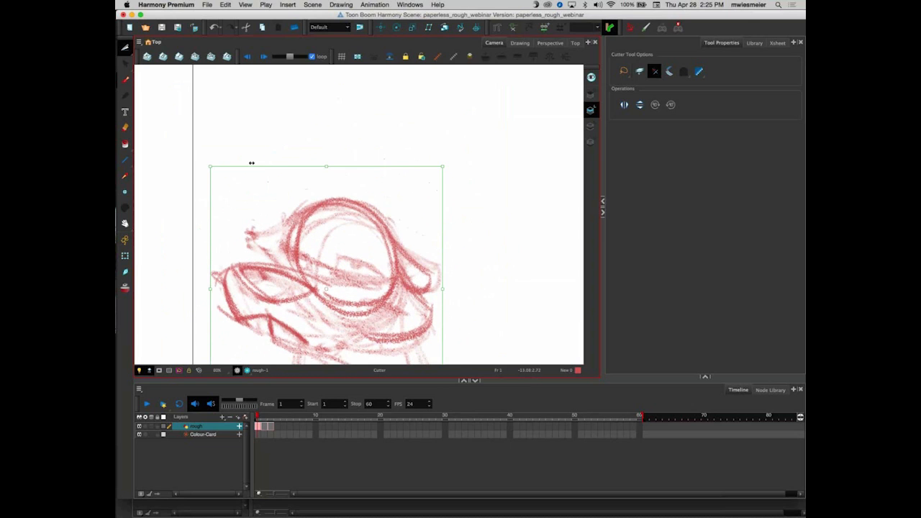
pyautogui.moveTo(256, 165)
pyautogui.mouseDown()
pyautogui.moveTo(185, 165)
pyautogui.moveTo(323, 165)
pyautogui.moveTo(234, 185)
pyautogui.moveTo(280, 185)
pyautogui.moveTo(267, 189)
pyautogui.mouseUp()
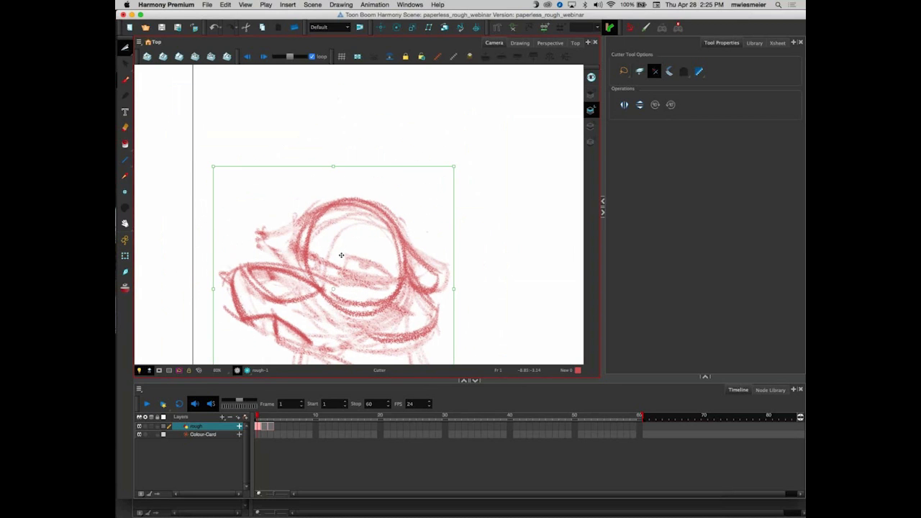
pyautogui.press('1')
pyautogui.press('1')
pyautogui.moveTo(322, 316)
pyautogui.mouseDown()
pyautogui.moveTo(332, 267)
pyautogui.moveTo(325, 286)
pyautogui.mouseUp()
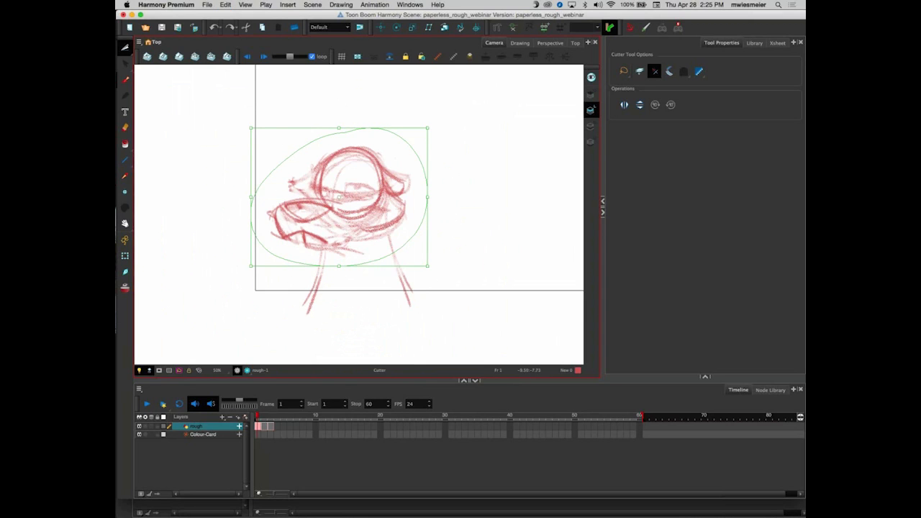
pyautogui.click(330, 282)
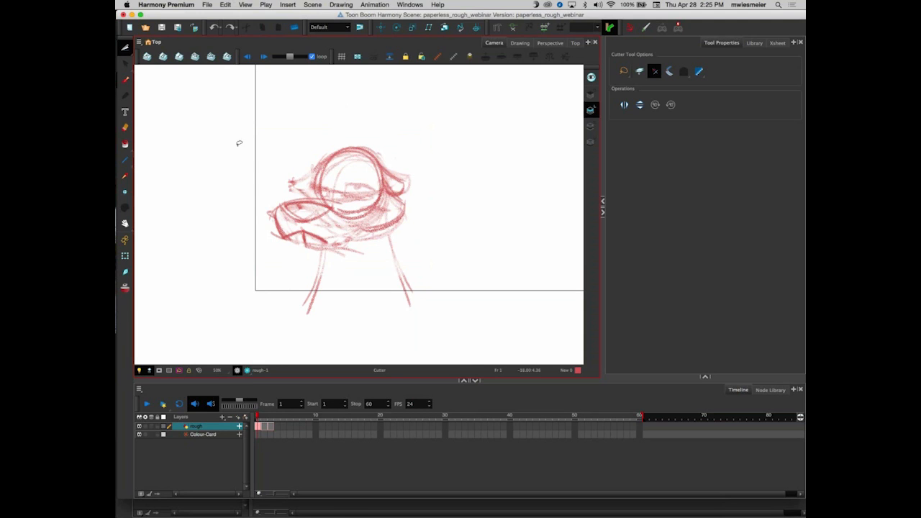
# Move every drawing on the layer to the right with Reposition All Drawings from frame 3, and flip through the frames to compare
pyautogui.moveTo(353, 271); pyautogui.dragTo(248, 300)
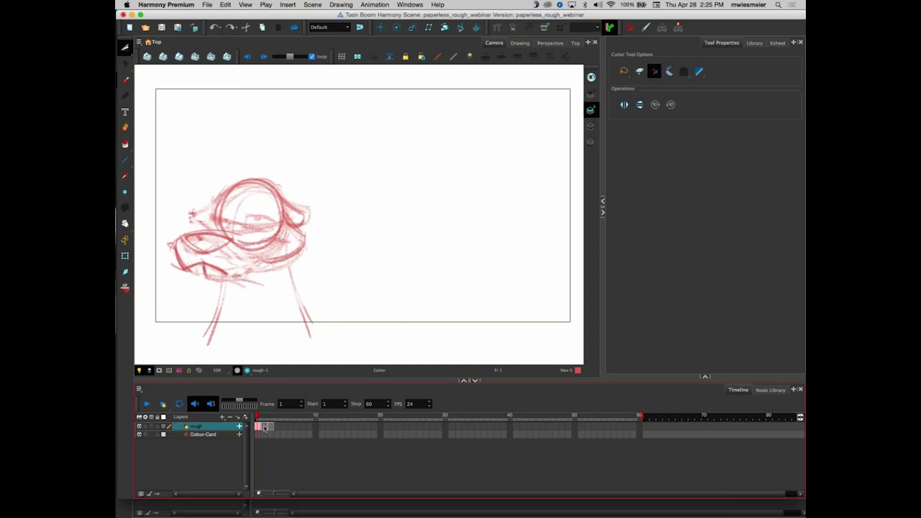
pyautogui.click(265, 428)
pyautogui.click(272, 427)
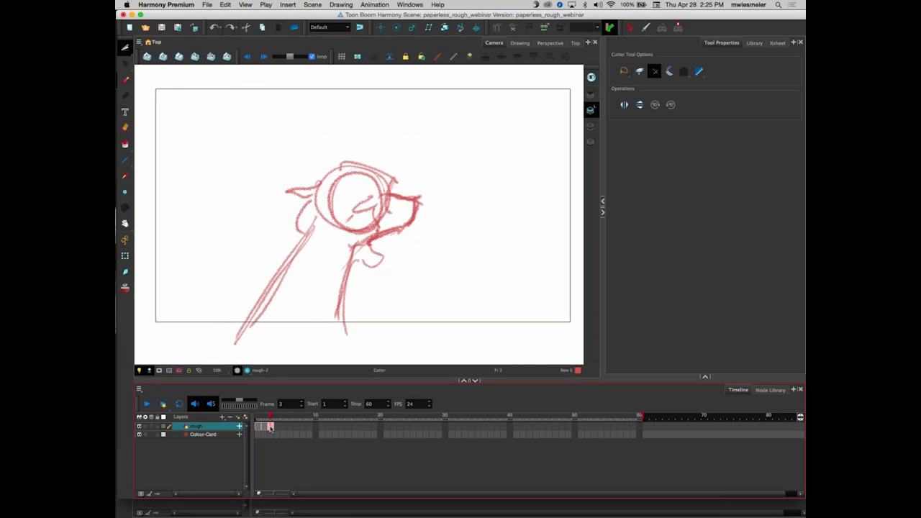
pyautogui.click(126, 50)
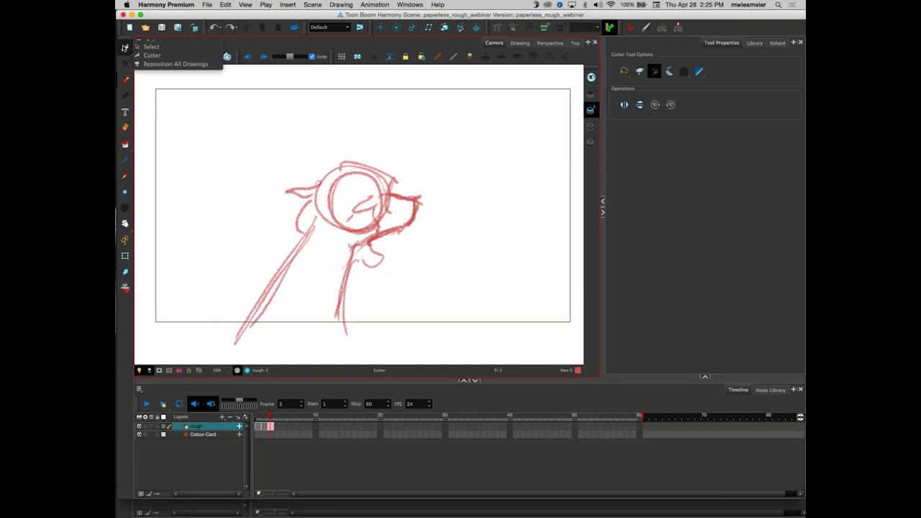
pyautogui.click(173, 65)
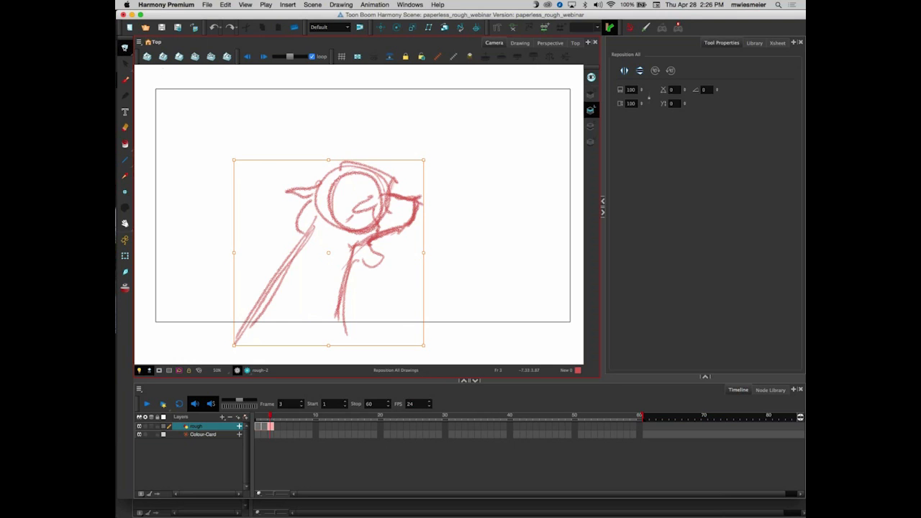
pyautogui.moveTo(346, 270); pyautogui.dragTo(431, 272)
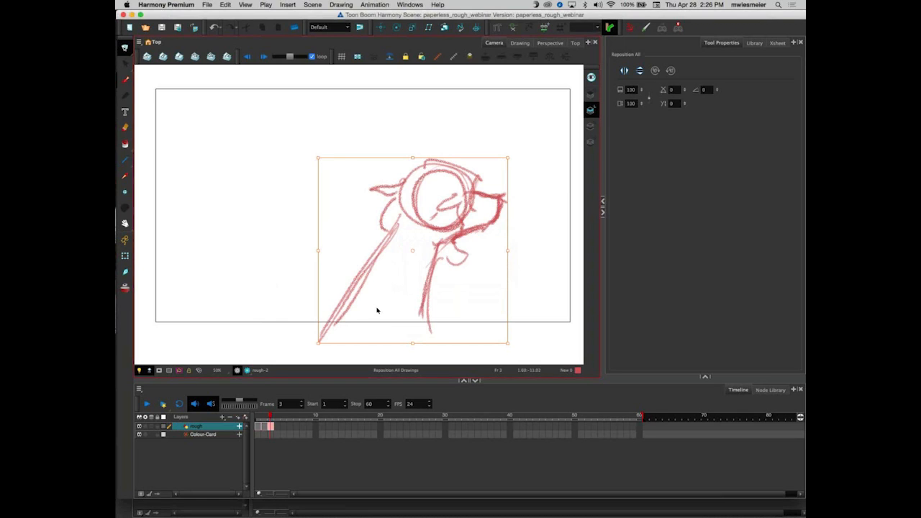
pyautogui.press(',')
pyautogui.press(',')
pyautogui.press('.')
pyautogui.press('.')
pyautogui.press(',')
pyautogui.press(',')
pyautogui.press('.')
pyautogui.press('.')
# Try scaling all drawings down to about two thirds of their size and flip between the frames to compare
pyautogui.moveTo(318, 158); pyautogui.dragTo(376, 215)
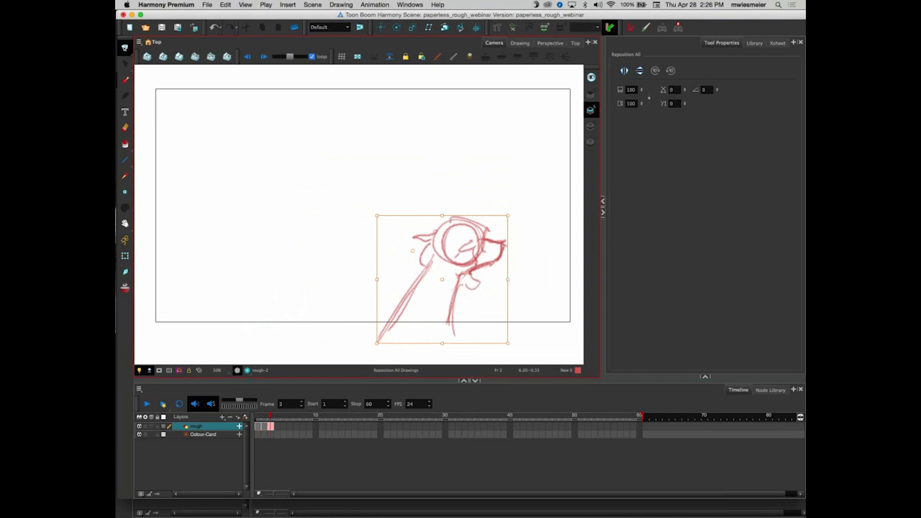
pyautogui.press(',')
pyautogui.press(',')
pyautogui.press('.')
pyautogui.press('.')
pyautogui.press(',')
pyautogui.press(',')
pyautogui.press('.')
pyautogui.press('.')
pyautogui.press(',')
pyautogui.press(',')
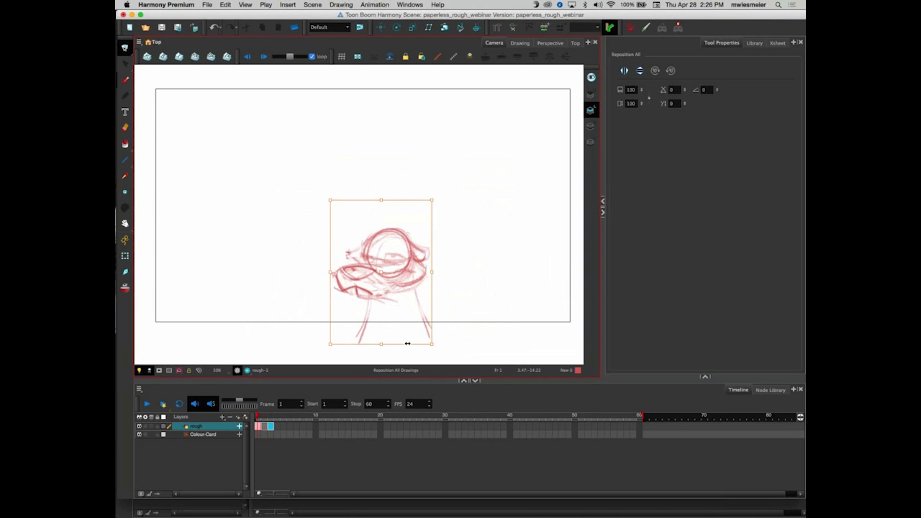
pyautogui.press('.')
pyautogui.press('.')
# Try rotating all drawings slightly clockwise, flip between frames, and undo both the rotation and the scaling
pyautogui.moveTo(512, 209); pyautogui.dragTo(525, 222)
pyautogui.press(',')
pyautogui.press(',')
pyautogui.press('.')
pyautogui.press('.')
pyautogui.press(',')
pyautogui.press(',')
pyautogui.press('.')
pyautogui.press('.')
pyautogui.press(',')
pyautogui.press(',')
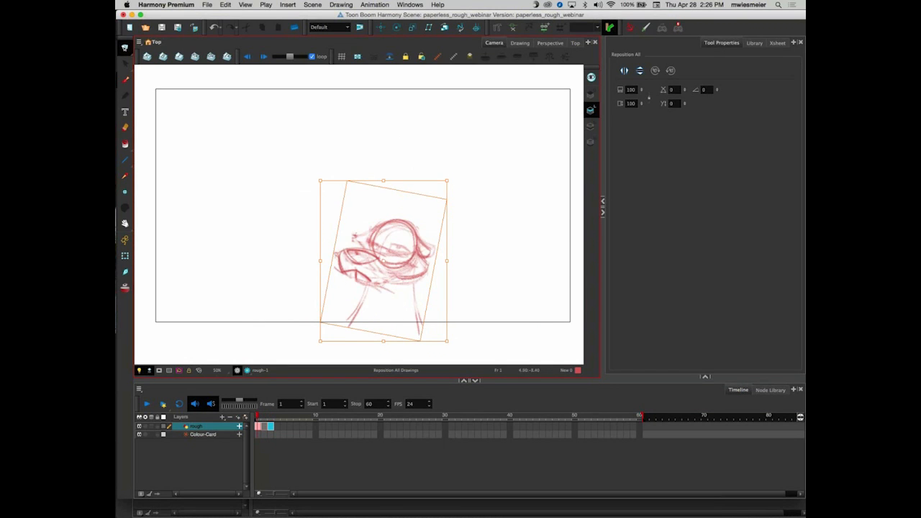
pyautogui.press('super+z')
pyautogui.press('super+z')
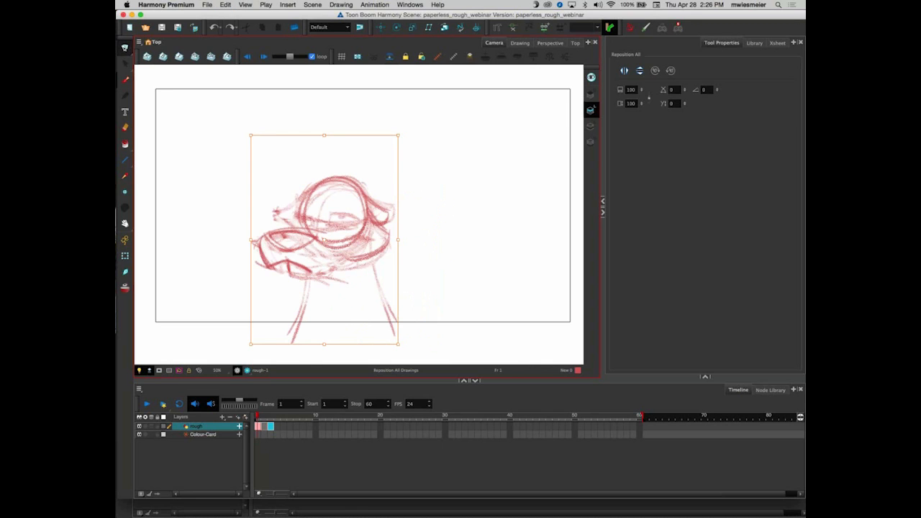
# Examine the repositioned drawings on frames 1, 2 and 3 up close
pyautogui.press('2')
pyautogui.press('2')
pyautogui.moveTo(336, 272); pyautogui.dragTo(287, 152)
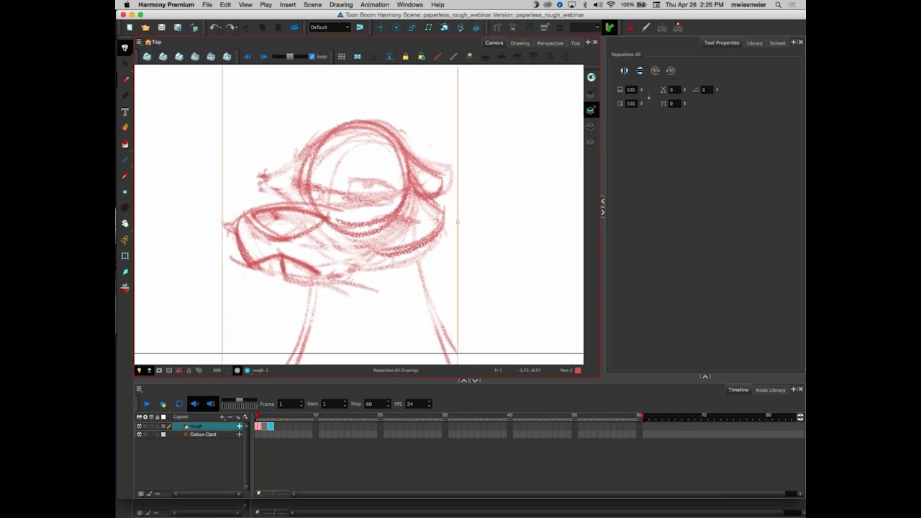
pyautogui.scroll(-1, 281, 218)
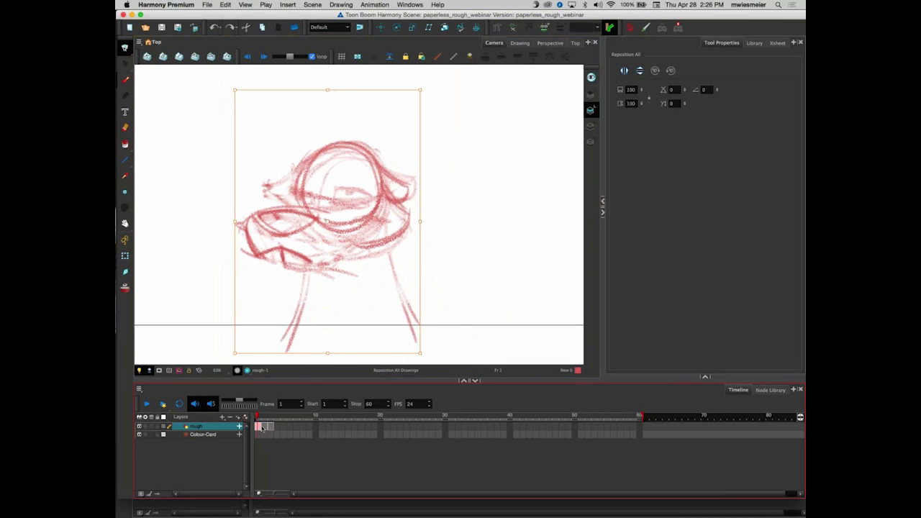
pyautogui.click(264, 427)
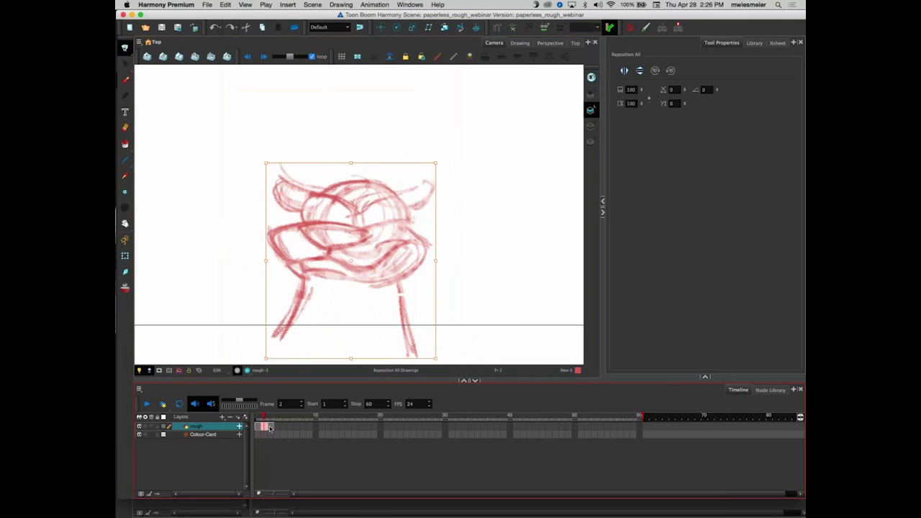
pyautogui.click(271, 428)
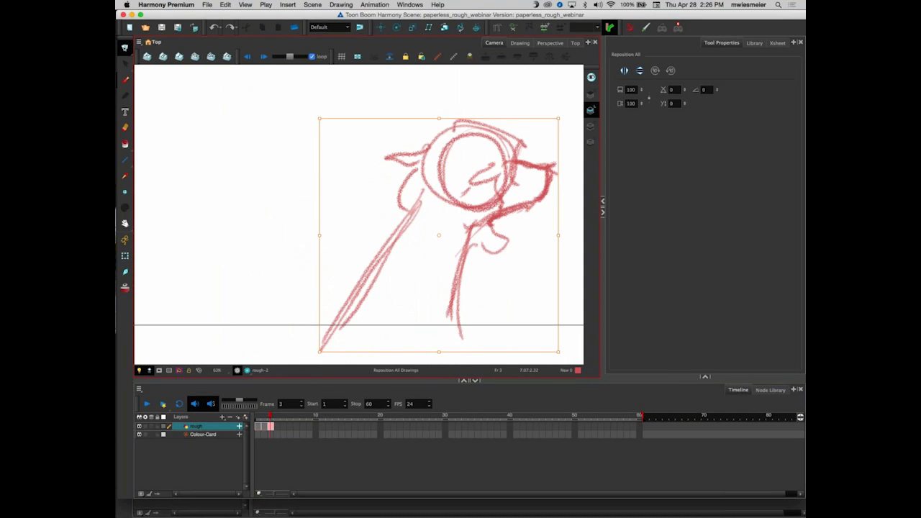
# Switch to the Colour Art layer and view the purple arc on frame 1
pyautogui.click(591, 126)
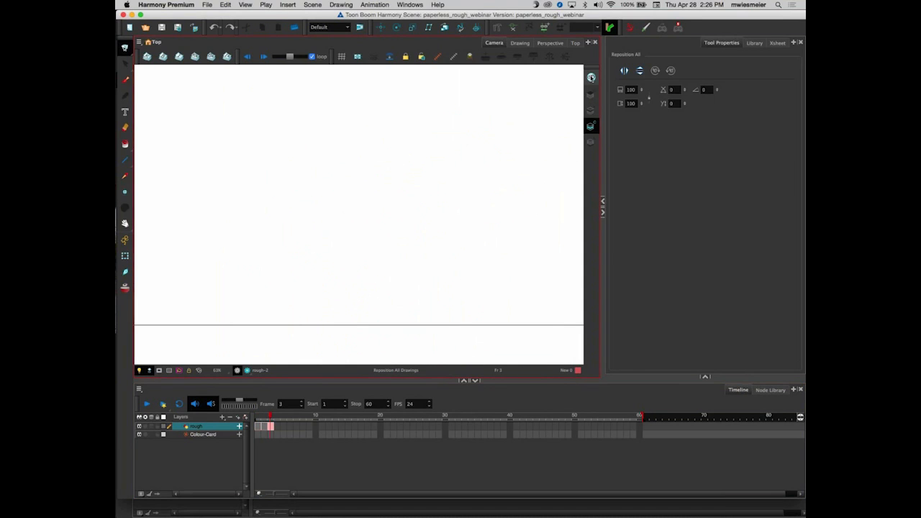
pyautogui.moveTo(263, 83); pyautogui.dragTo(294, 299)
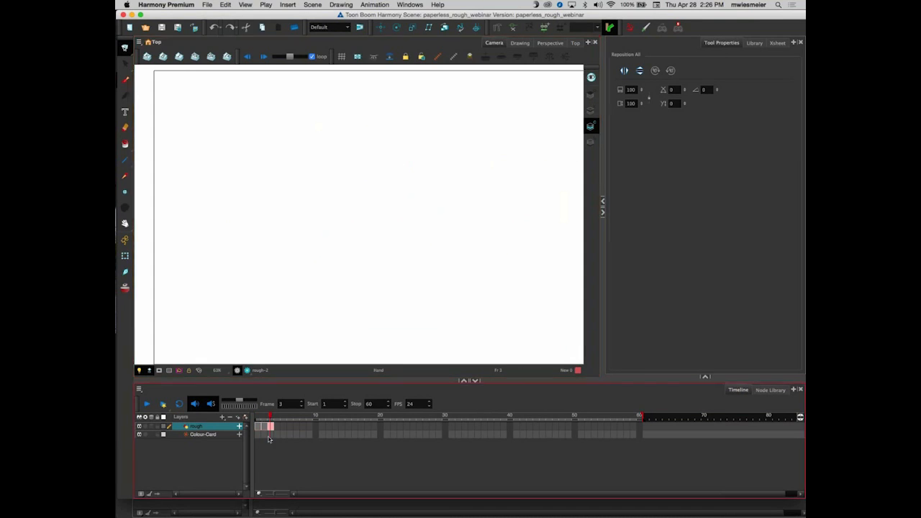
pyautogui.click(259, 426)
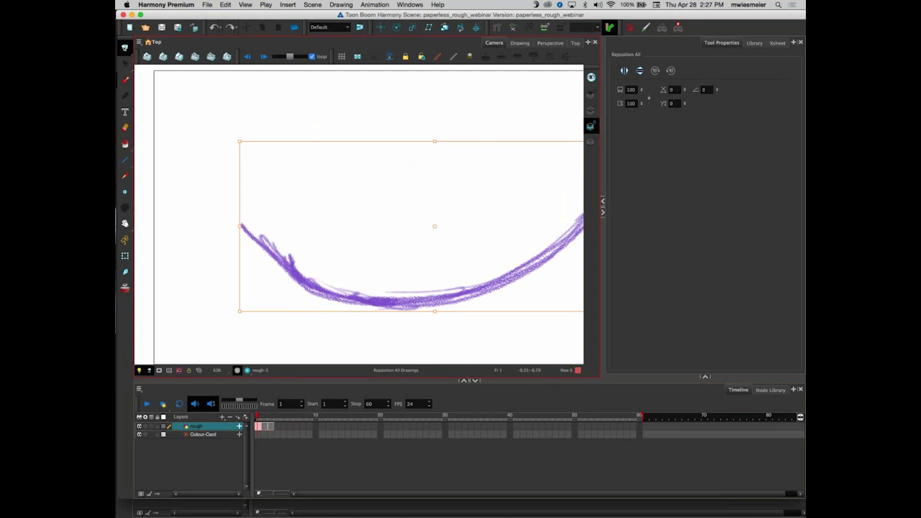
pyautogui.moveTo(265, 319); pyautogui.dragTo(219, 300)
pyautogui.scroll(-2, 269, 275)
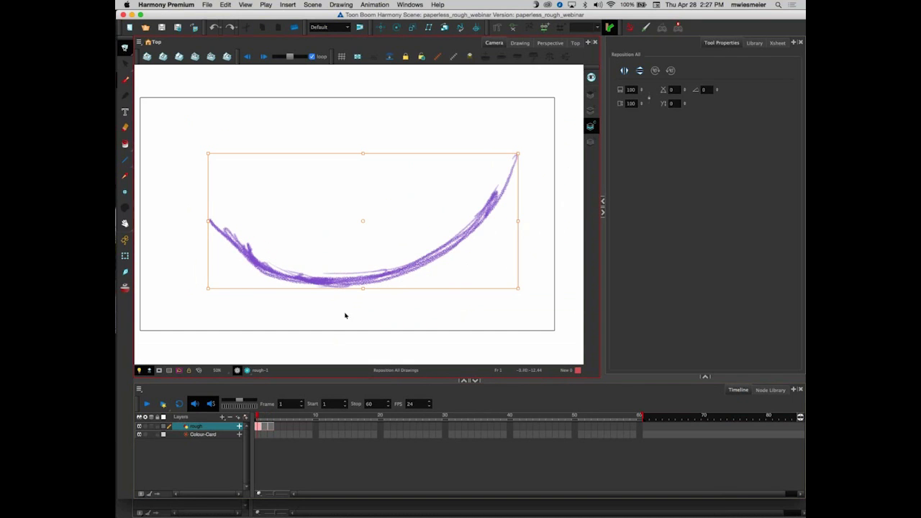
# Activate the Underlay art layer with all art layers shown, and brush a tall red closing bracket beside the arc's right end
pyautogui.click(591, 142)
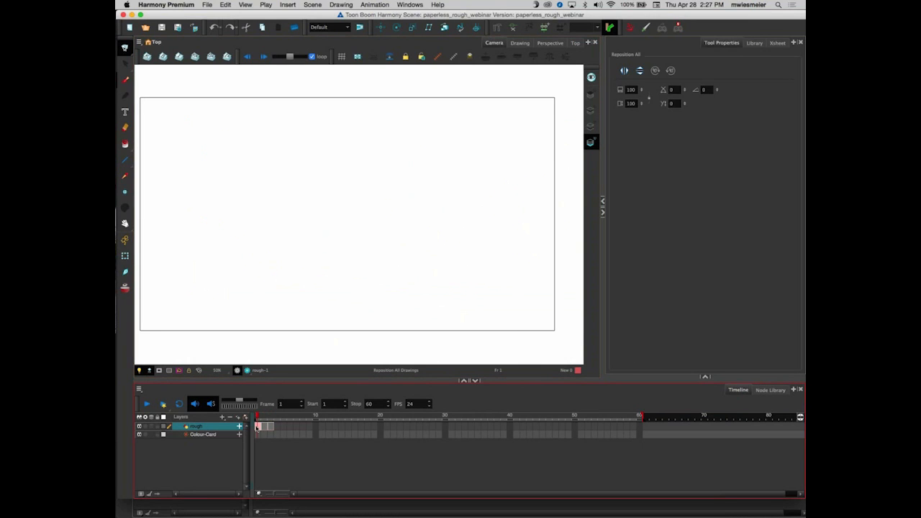
pyautogui.click(591, 77)
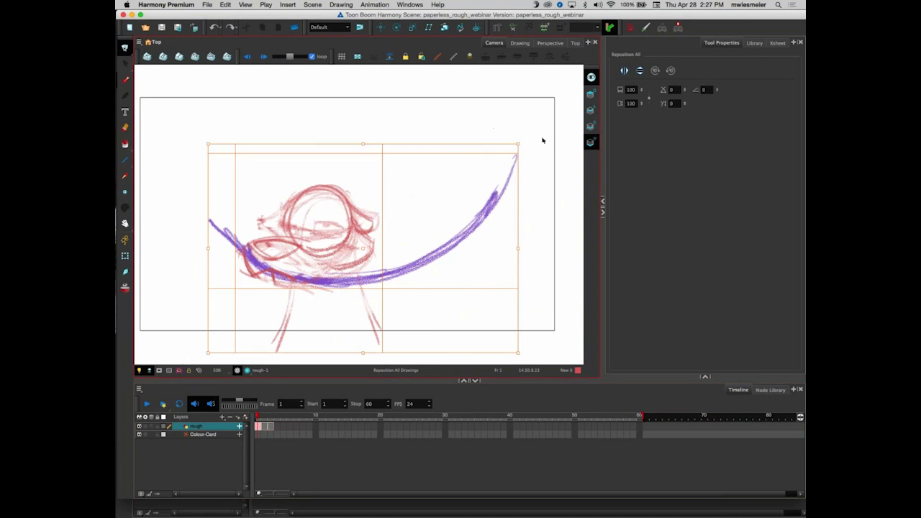
pyautogui.hotkey('alt', 'b')
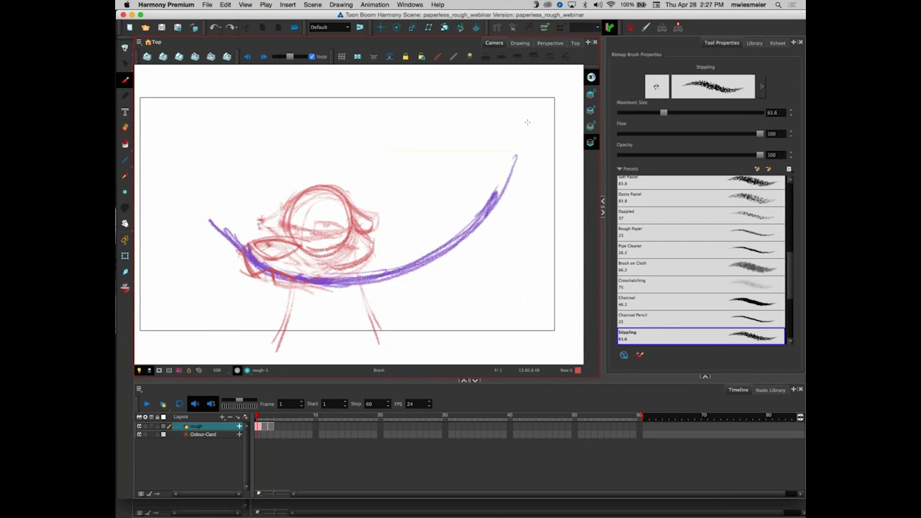
pyautogui.moveTo(522, 132)
pyautogui.mouseDown()
pyautogui.moveTo(533, 287)
pyautogui.moveTo(514, 305)
pyautogui.mouseUp()
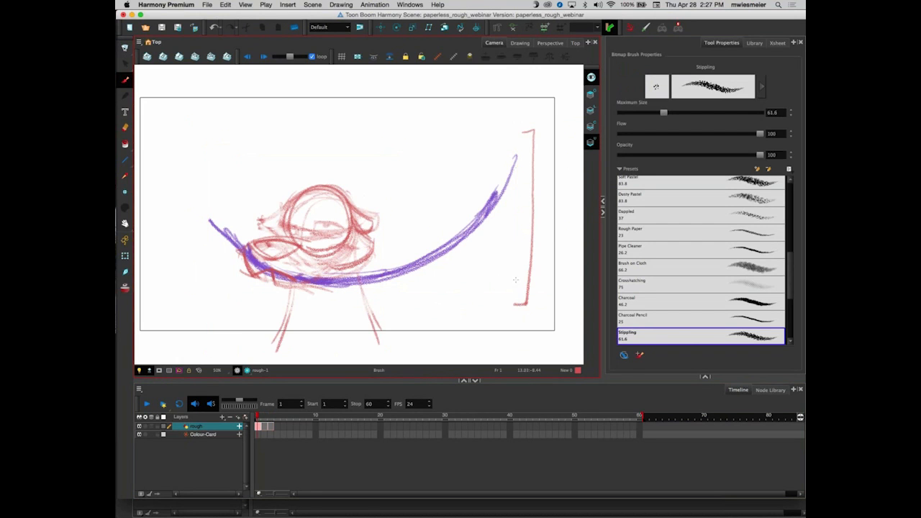
# Brush a circled 1 above the bracket and a circled 13 below it, and thicken the bracket's vertical line
pyautogui.moveTo(529, 116)
pyautogui.mouseDown()
pyautogui.moveTo(524, 123)
pyautogui.moveTo(530, 108)
pyautogui.mouseUp()
pyautogui.moveTo(516, 312); pyautogui.dragTo(516, 328)
pyautogui.moveTo(520, 313)
pyautogui.mouseDown()
pyautogui.moveTo(521, 327)
pyautogui.moveTo(525, 299)
pyautogui.mouseUp()
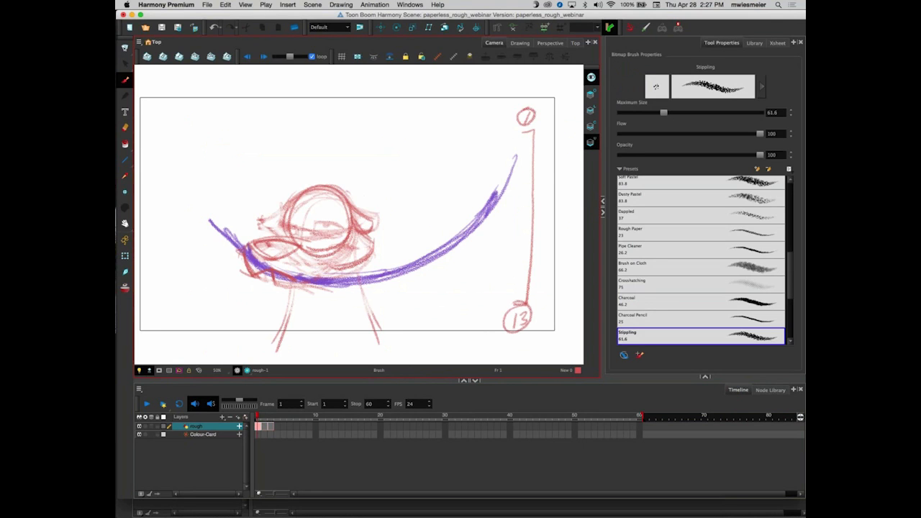
pyautogui.moveTo(530, 134); pyautogui.dragTo(528, 308)
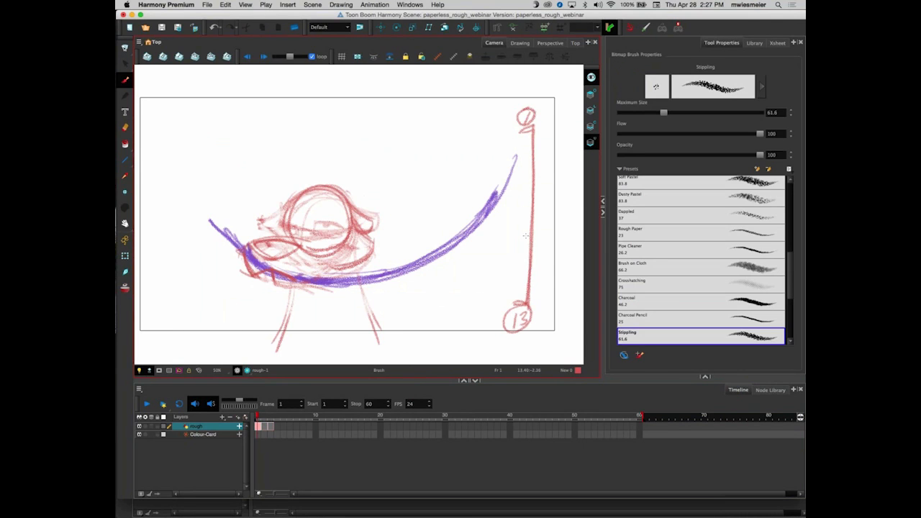
# Brush timing ticks and spacing arcs along the vertical line, numbering the marks 5, 7 and 9
pyautogui.moveTo(511, 223)
pyautogui.mouseDown()
pyautogui.moveTo(554, 220)
pyautogui.moveTo(567, 207)
pyautogui.moveTo(568, 225)
pyautogui.mouseUp()
pyautogui.moveTo(527, 171); pyautogui.dragTo(546, 168)
pyautogui.moveTo(519, 136)
pyautogui.mouseDown()
pyautogui.moveTo(524, 176)
pyautogui.moveTo(509, 214)
pyautogui.moveTo(517, 225)
pyautogui.mouseUp()
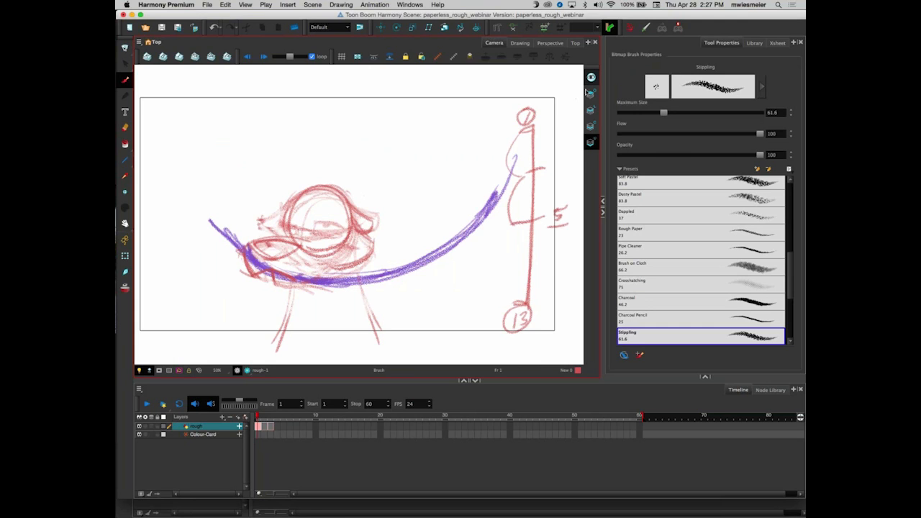
pyautogui.moveTo(520, 123)
pyautogui.mouseDown()
pyautogui.moveTo(481, 181)
pyautogui.moveTo(505, 321)
pyautogui.mouseUp()
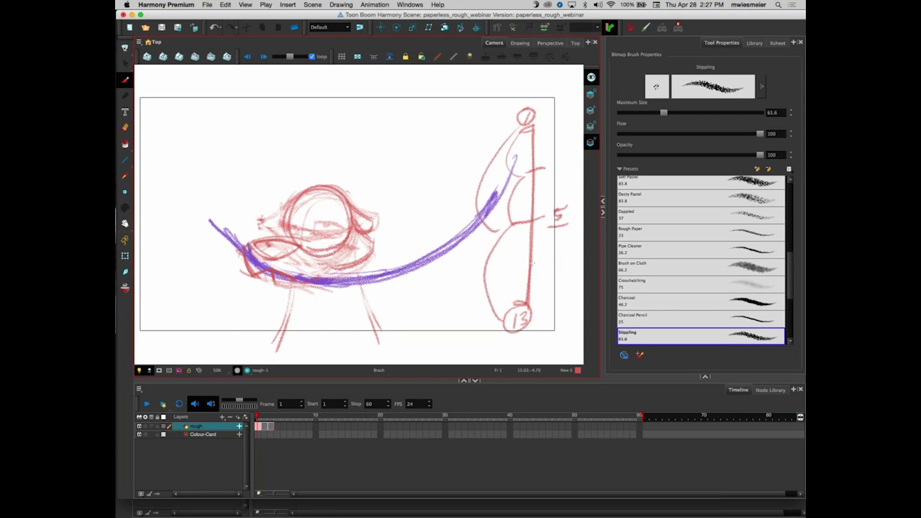
pyautogui.moveTo(540, 261)
pyautogui.mouseDown()
pyautogui.moveTo(520, 274)
pyautogui.moveTo(547, 269)
pyautogui.mouseUp()
pyautogui.moveTo(528, 225)
pyautogui.mouseDown()
pyautogui.moveTo(508, 271)
pyautogui.moveTo(517, 302)
pyautogui.moveTo(536, 279)
pyautogui.mouseUp()
pyautogui.moveTo(549, 274); pyautogui.dragTo(545, 289)
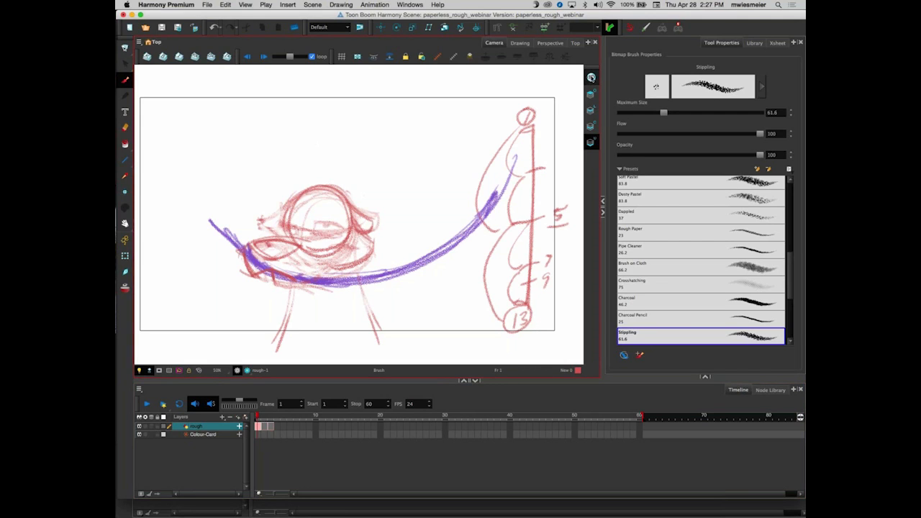
# Show only the Line Art layer and flip through the head drawings on frames 1, 2 and 3
pyautogui.click(592, 78)
pyautogui.click(591, 110)
pyautogui.click(258, 427)
pyautogui.click(265, 427)
pyautogui.click(270, 427)
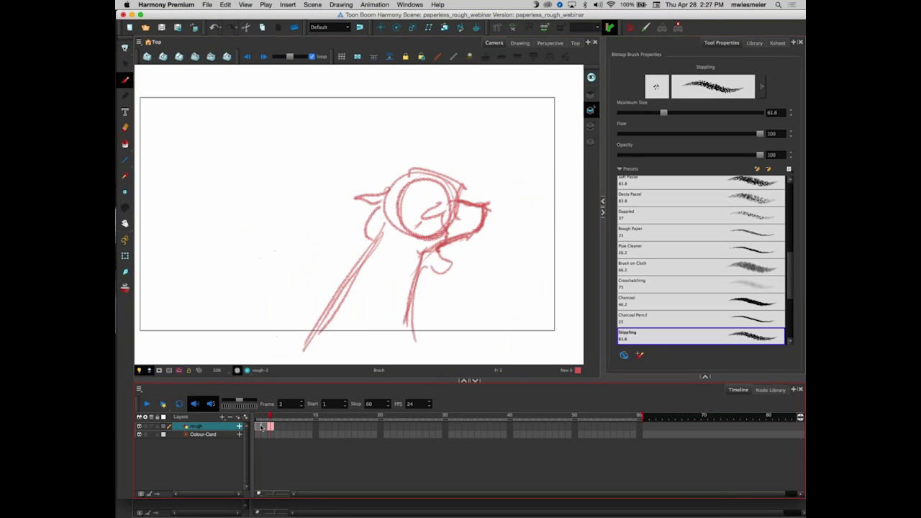
pyautogui.moveTo(252, 428); pyautogui.dragTo(253, 428)
pyautogui.click(258, 428)
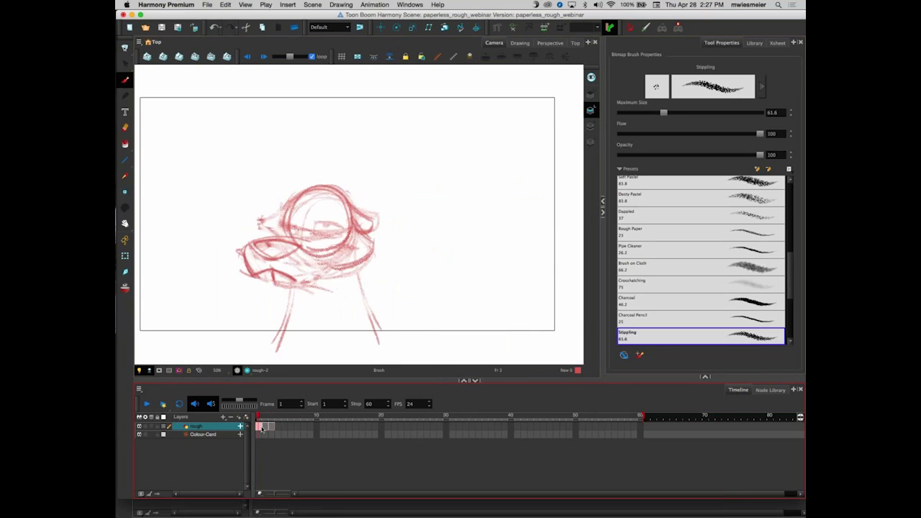
pyautogui.click(265, 429)
pyautogui.click(271, 428)
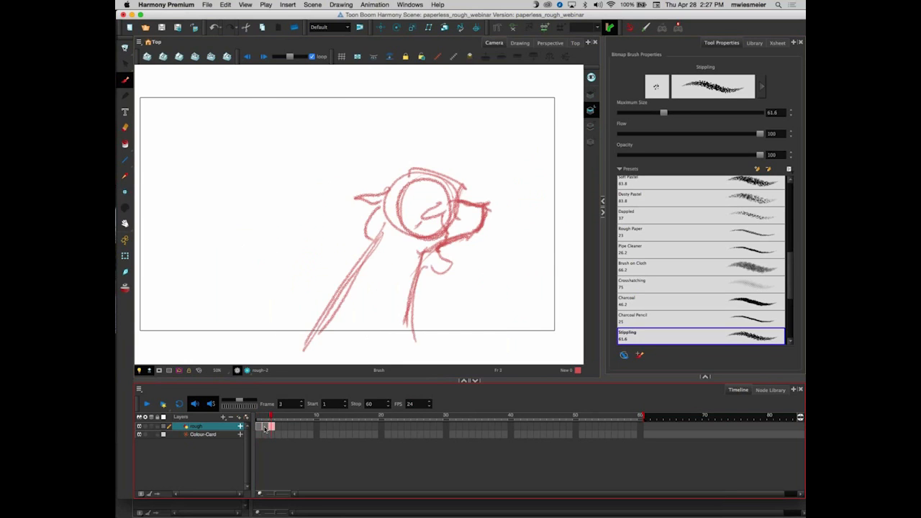
pyautogui.click(264, 428)
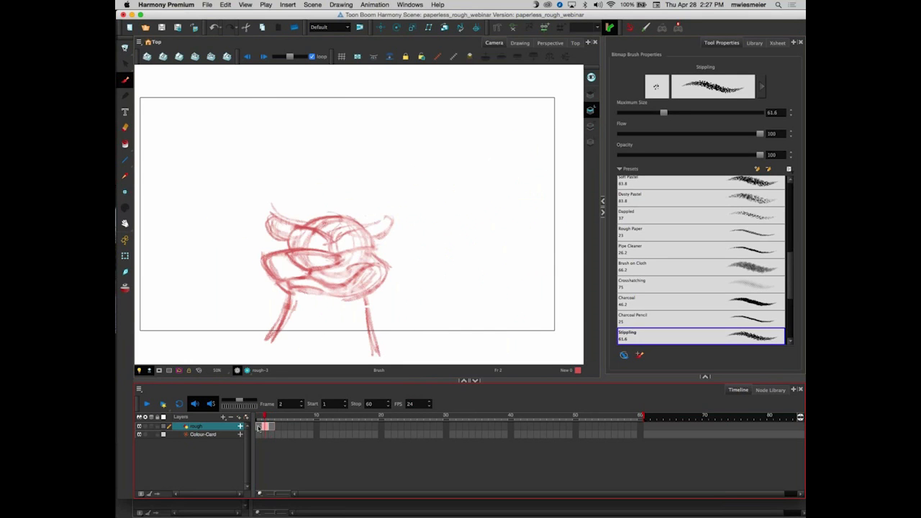
pyautogui.click(259, 428)
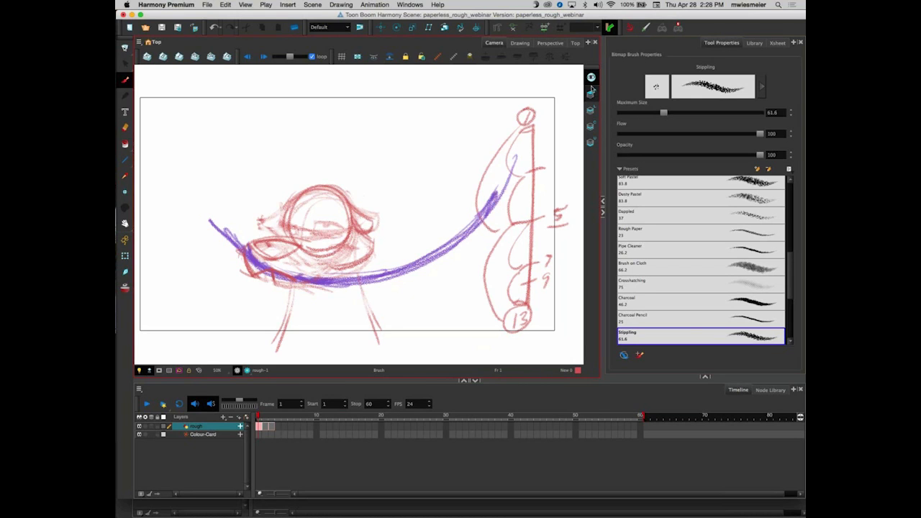
# Add a dark purple swatch to the palette, based on New 1 with its value lowered to 44
pyautogui.moveTo(790, 279); pyautogui.dragTo(791, 278)
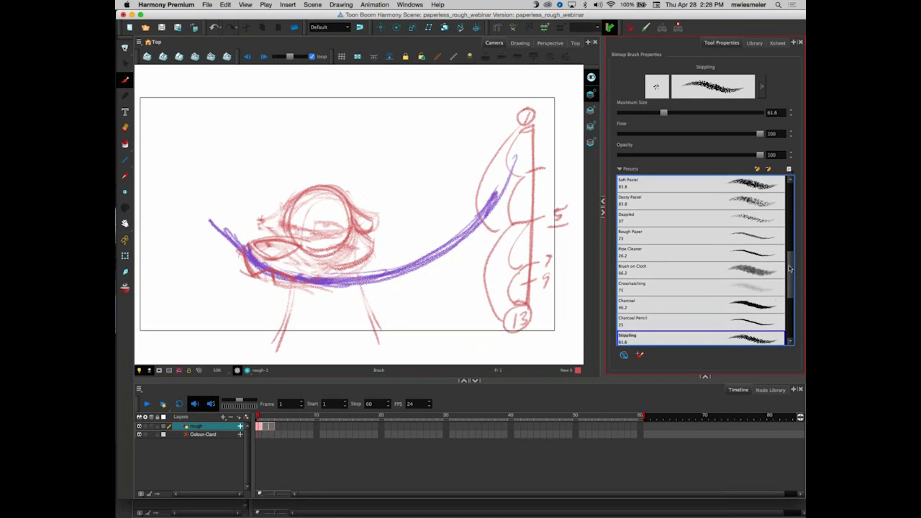
pyautogui.click(706, 379)
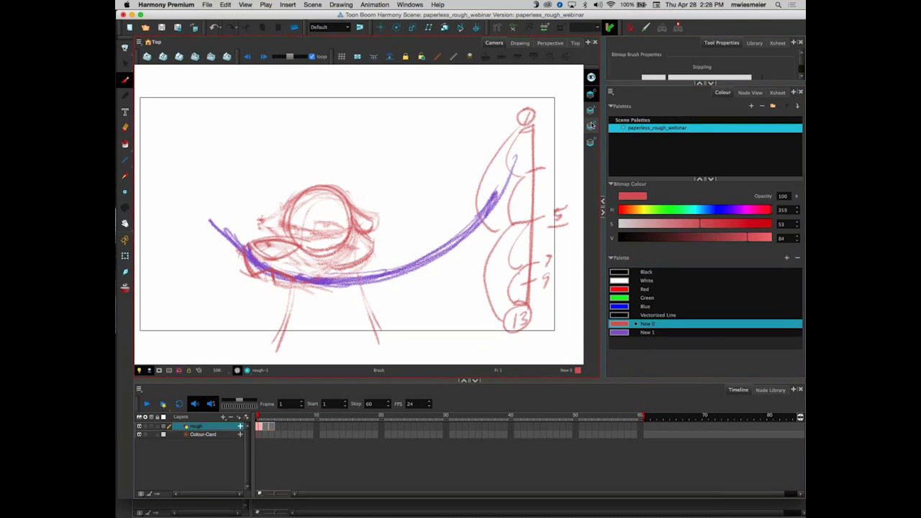
pyautogui.click(619, 332)
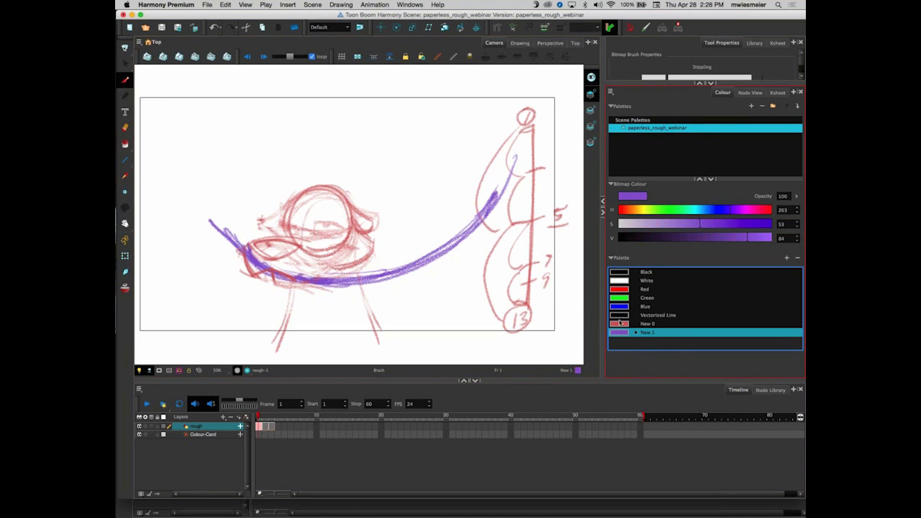
pyautogui.click(684, 237)
pyautogui.click(787, 257)
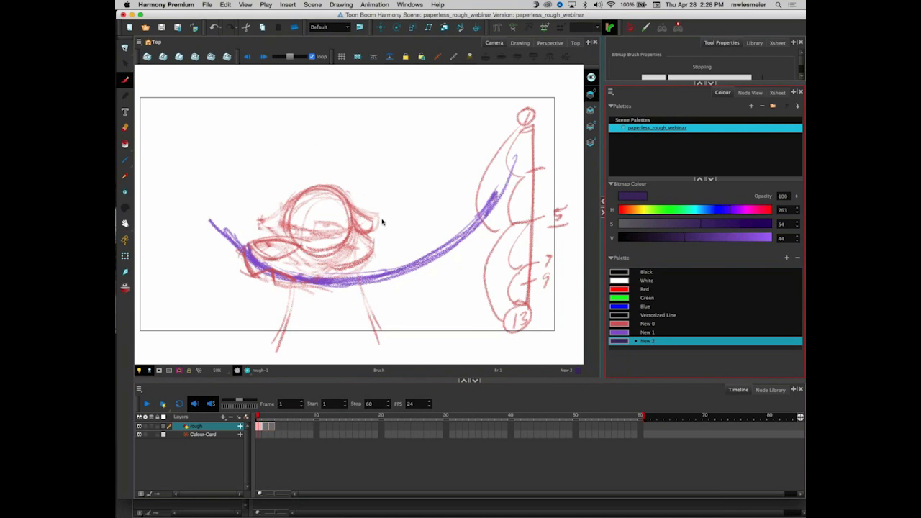
# On frame 3's Overlay art layer, brush the head circle, brow, snout, jaw and neck in dark purple over the red rough
pyautogui.press('2')
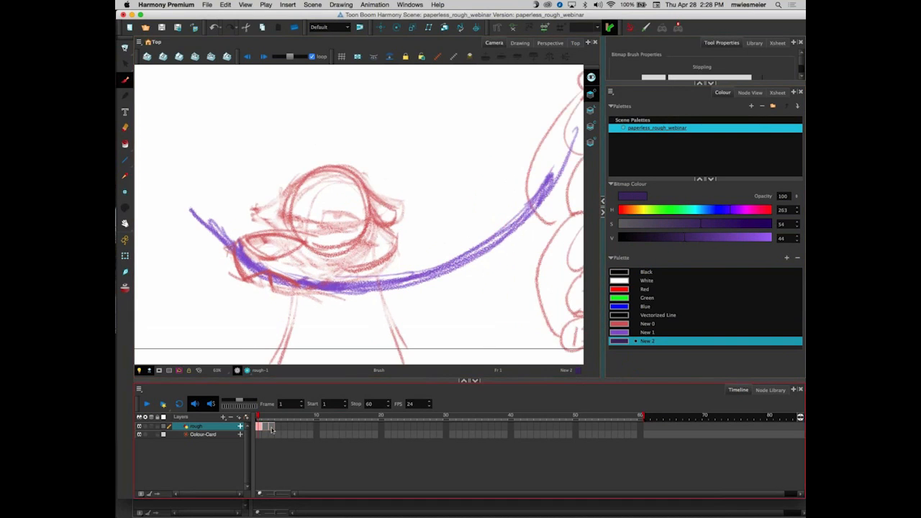
pyautogui.click(271, 427)
pyautogui.moveTo(384, 275); pyautogui.dragTo(340, 314)
pyautogui.moveTo(421, 275)
pyautogui.mouseDown()
pyautogui.moveTo(443, 193)
pyautogui.moveTo(378, 249)
pyautogui.moveTo(407, 272)
pyautogui.mouseUp()
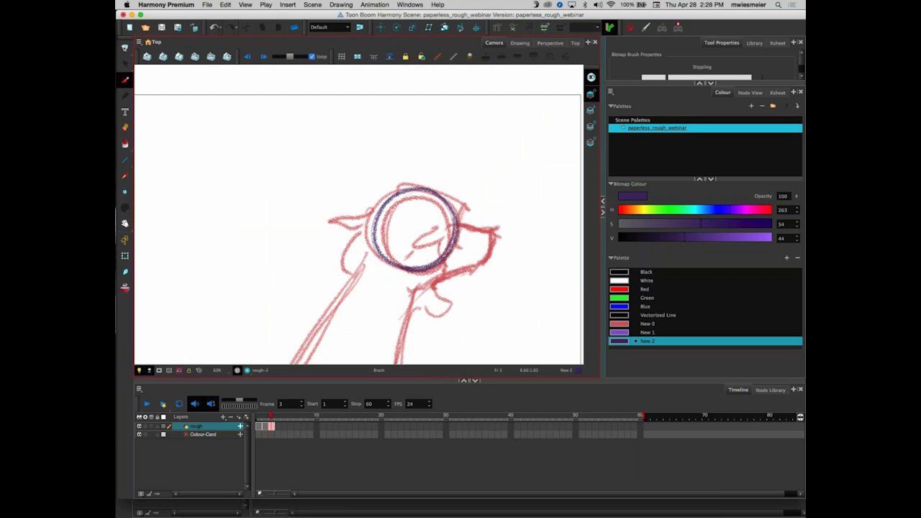
pyautogui.moveTo(445, 225)
pyautogui.mouseDown()
pyautogui.moveTo(498, 231)
pyautogui.moveTo(494, 249)
pyautogui.moveTo(475, 272)
pyautogui.moveTo(432, 291)
pyautogui.moveTo(426, 307)
pyautogui.moveTo(431, 295)
pyautogui.moveTo(436, 315)
pyautogui.moveTo(409, 317)
pyautogui.moveTo(423, 321)
pyautogui.mouseUp()
pyautogui.moveTo(416, 280)
pyautogui.mouseDown()
pyautogui.moveTo(417, 246)
pyautogui.moveTo(399, 360)
pyautogui.mouseUp()
pyautogui.moveTo(425, 250); pyautogui.dragTo(412, 361)
pyautogui.moveTo(370, 212); pyautogui.dragTo(273, 364)
pyautogui.moveTo(460, 179)
pyautogui.mouseDown()
pyautogui.moveTo(377, 224)
pyautogui.moveTo(447, 225)
pyautogui.moveTo(382, 214)
pyautogui.mouseUp()
pyautogui.moveTo(471, 175)
pyautogui.mouseDown()
pyautogui.moveTo(437, 157)
pyautogui.moveTo(383, 166)
pyautogui.moveTo(471, 174)
pyautogui.moveTo(461, 191)
pyautogui.moveTo(465, 238)
pyautogui.moveTo(423, 268)
pyautogui.mouseUp()
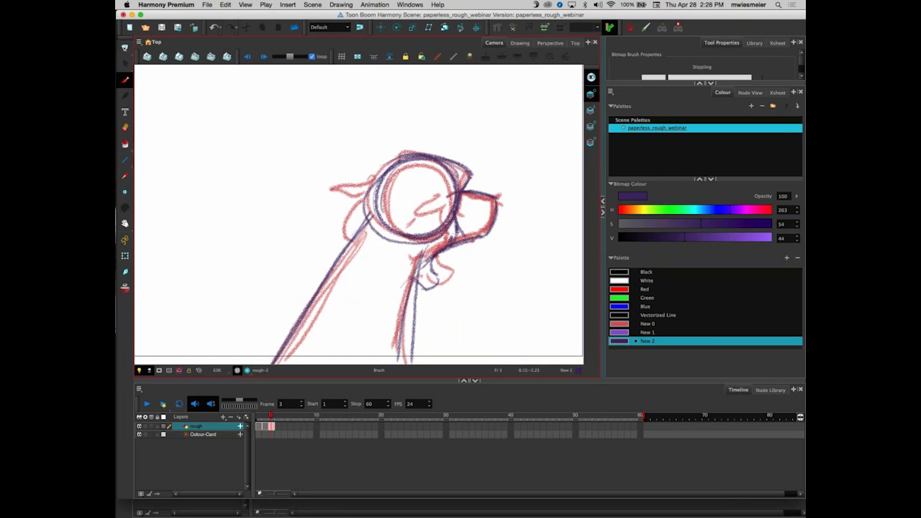
# Compare frame 3's overlay drawing on its own with the view of all art layers
pyautogui.click(591, 77)
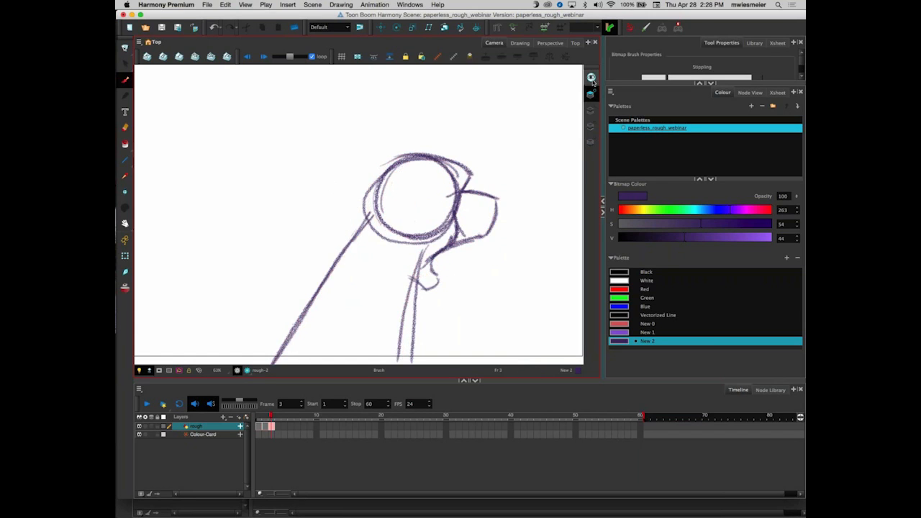
pyautogui.click(591, 78)
pyautogui.click(591, 78)
pyautogui.click(591, 77)
pyautogui.click(591, 77)
pyautogui.click(591, 78)
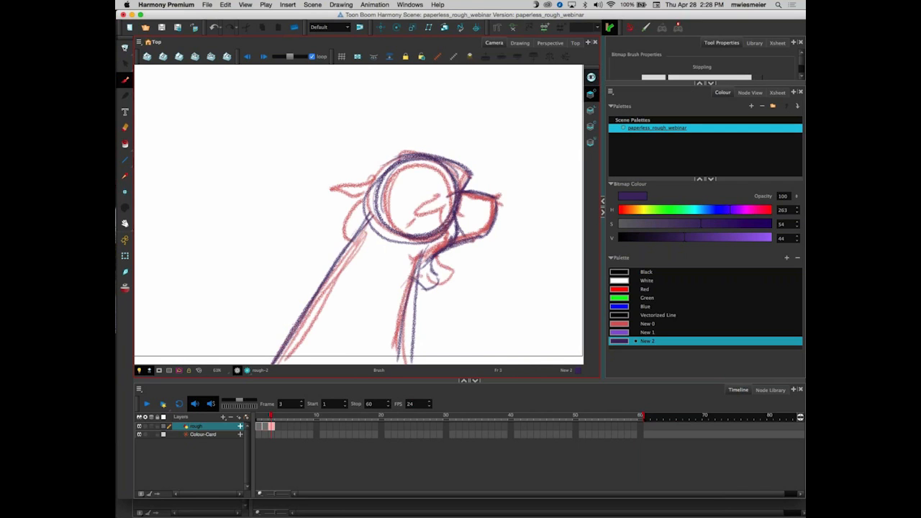
pyautogui.click(591, 78)
pyautogui.click(591, 78)
# Brush the dark purple ears behind the frame 3 head and reinforce the snout's contour
pyautogui.moveTo(384, 175)
pyautogui.mouseDown()
pyautogui.moveTo(337, 188)
pyautogui.moveTo(365, 204)
pyautogui.moveTo(346, 216)
pyautogui.moveTo(349, 239)
pyautogui.mouseUp()
pyautogui.moveTo(367, 200)
pyautogui.mouseDown()
pyautogui.moveTo(332, 216)
pyautogui.moveTo(345, 222)
pyautogui.mouseUp()
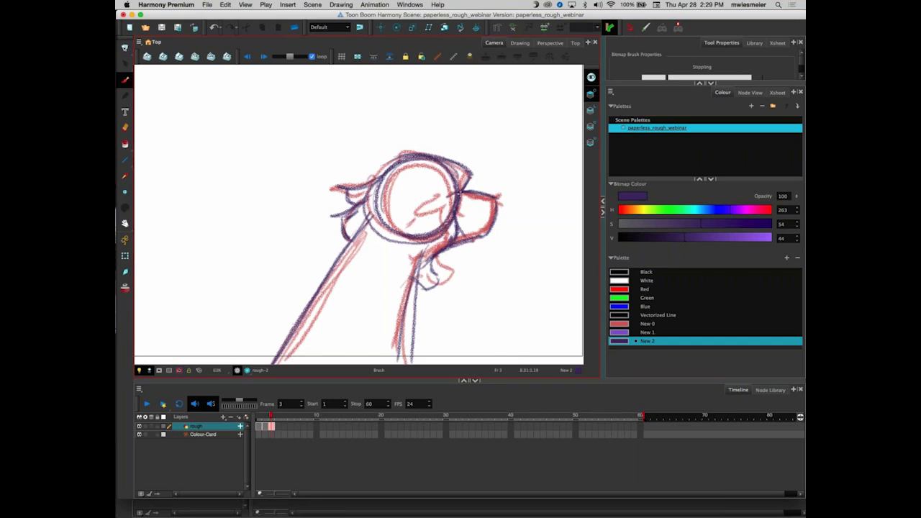
pyautogui.moveTo(462, 192)
pyautogui.mouseDown()
pyautogui.moveTo(493, 211)
pyautogui.moveTo(476, 196)
pyautogui.moveTo(489, 228)
pyautogui.moveTo(492, 216)
pyautogui.moveTo(482, 240)
pyautogui.moveTo(459, 237)
pyautogui.moveTo(435, 265)
pyautogui.mouseUp()
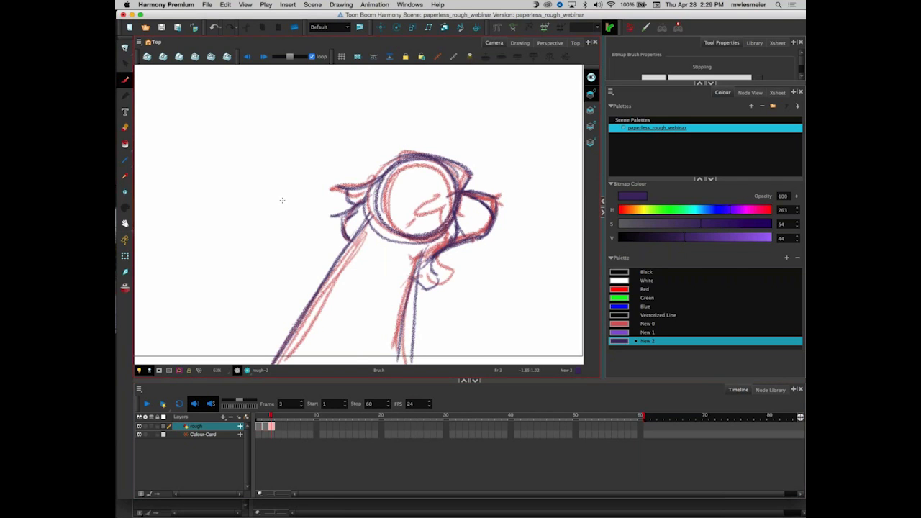
# On frame 2, brush the nose, muzzle, mouth and cheek contours in dark purple over the red rough
pyautogui.press(',')
pyautogui.moveTo(245, 258)
pyautogui.mouseDown()
pyautogui.moveTo(310, 261)
pyautogui.moveTo(258, 255)
pyautogui.moveTo(272, 278)
pyautogui.moveTo(310, 264)
pyautogui.moveTo(257, 278)
pyautogui.moveTo(301, 300)
pyautogui.moveTo(239, 294)
pyautogui.moveTo(216, 261)
pyautogui.moveTo(266, 253)
pyautogui.mouseUp()
pyautogui.moveTo(326, 276)
pyautogui.mouseDown()
pyautogui.moveTo(360, 272)
pyautogui.moveTo(296, 297)
pyautogui.moveTo(371, 268)
pyautogui.moveTo(380, 282)
pyautogui.moveTo(338, 311)
pyautogui.mouseUp()
pyautogui.moveTo(370, 278); pyautogui.dragTo(344, 304)
pyautogui.moveTo(345, 304); pyautogui.dragTo(324, 312)
pyautogui.moveTo(219, 275); pyautogui.dragTo(241, 308)
pyautogui.moveTo(305, 300)
pyautogui.mouseDown()
pyautogui.moveTo(243, 309)
pyautogui.moveTo(285, 311)
pyautogui.mouseUp()
pyautogui.moveTo(288, 300); pyautogui.dragTo(254, 305)
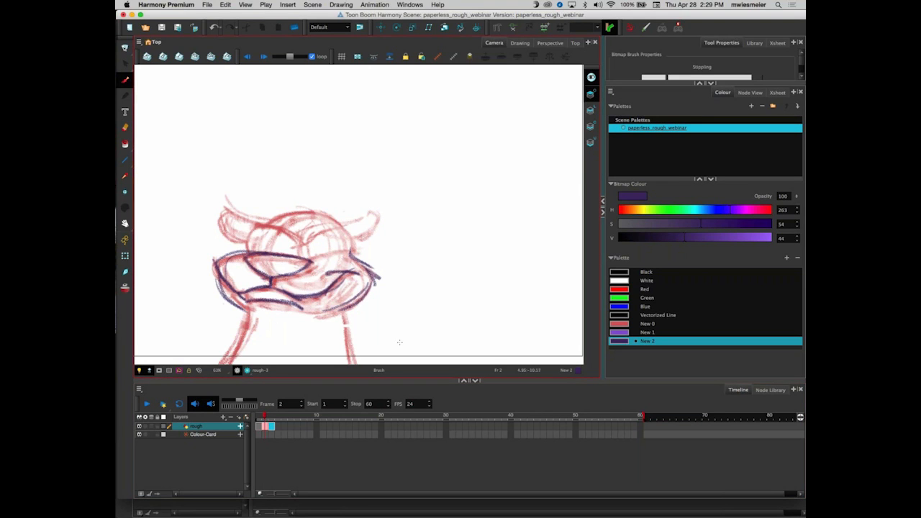
# Isolate the Line Art layer on frame 2, select the Blue swatch and put the brush in repaint mode
pyautogui.click(591, 94)
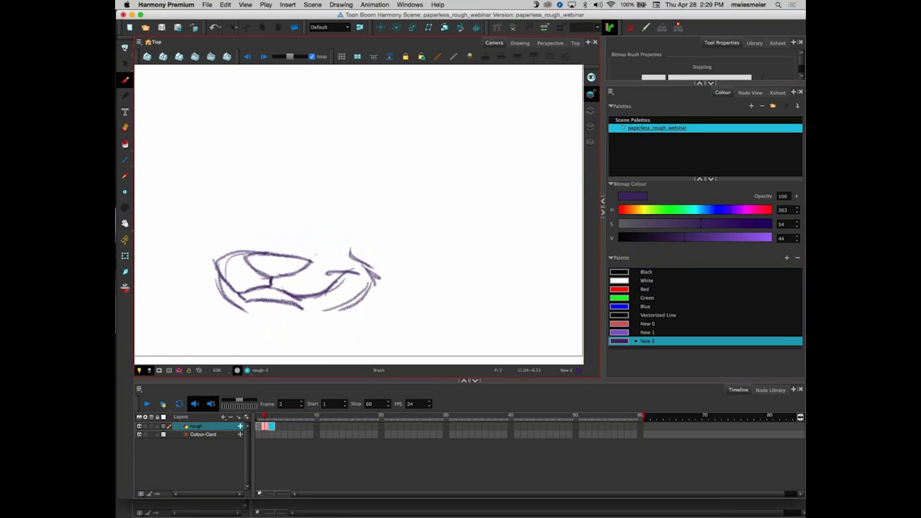
pyautogui.click(591, 109)
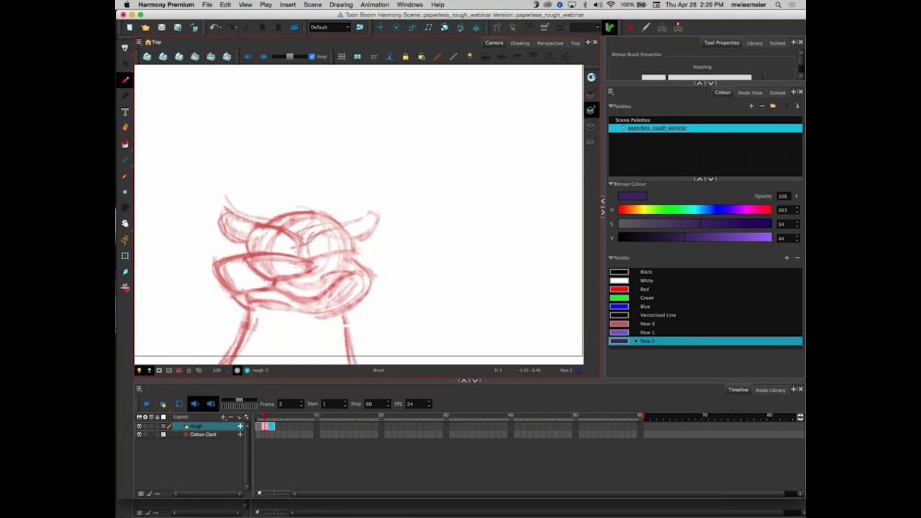
pyautogui.click(623, 285)
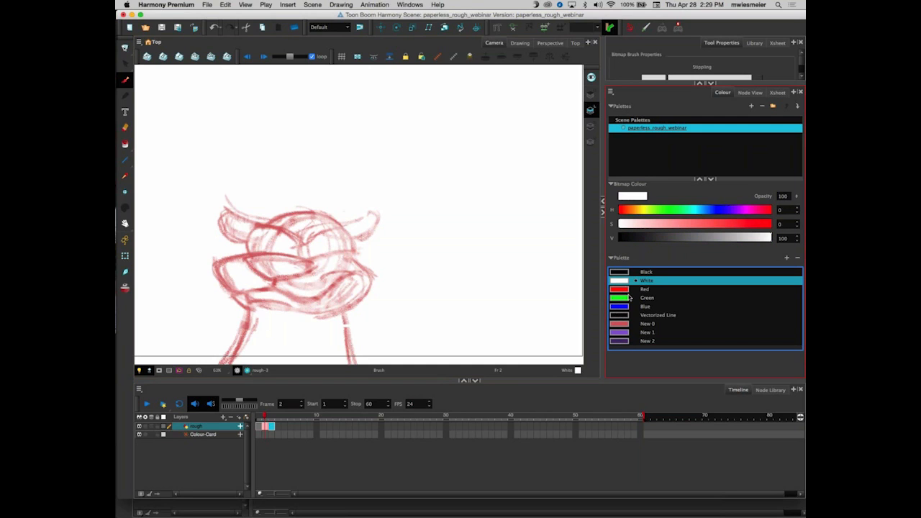
pyautogui.click(619, 309)
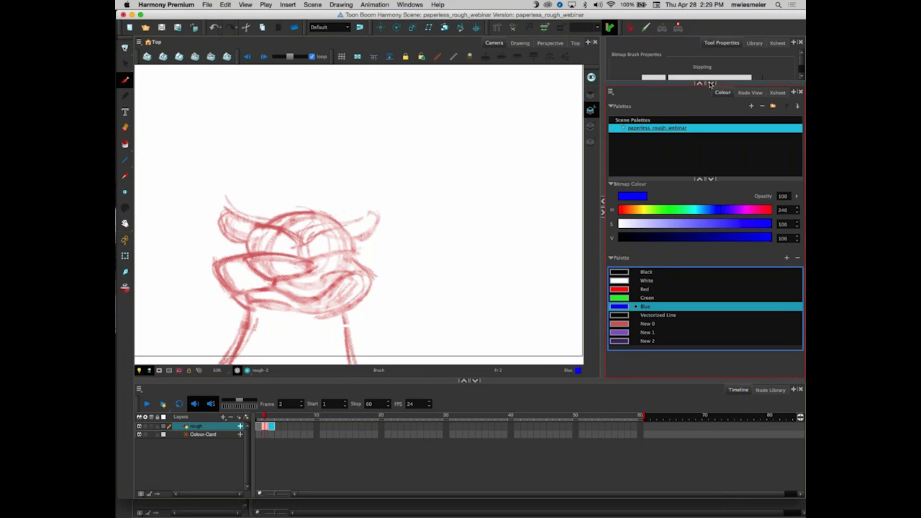
pyautogui.click(710, 85)
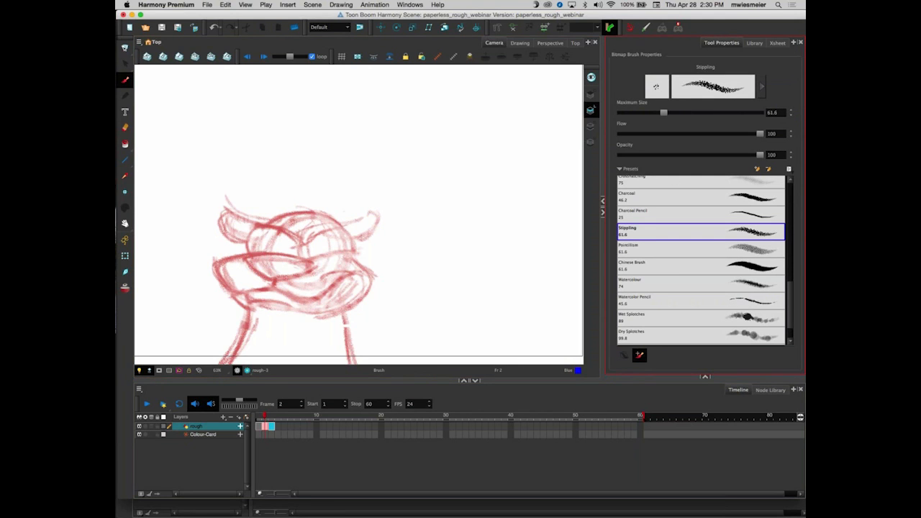
# Enlarge the Stippling brush to 491.4 and repaint the frame 2 line drawing blue
pyautogui.moveTo(302, 286); pyautogui.dragTo(338, 245)
pyautogui.press('o')
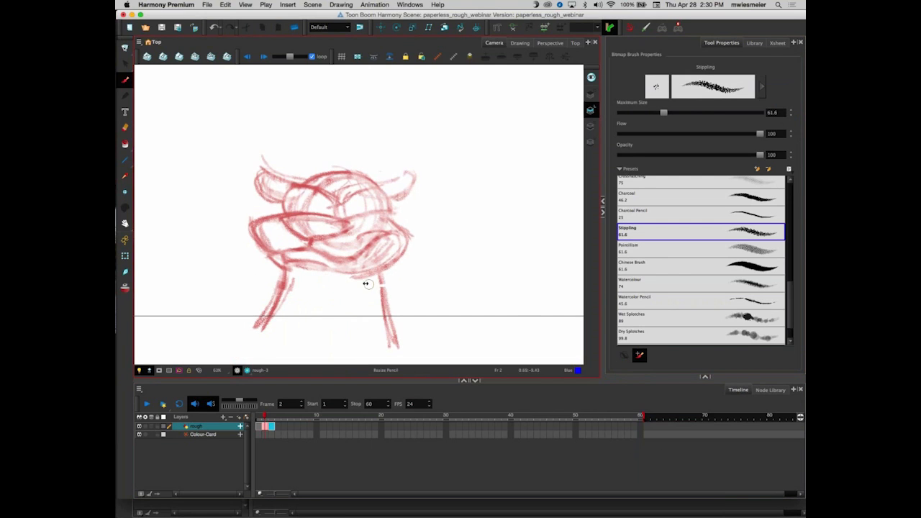
pyautogui.moveTo(357, 283)
pyautogui.mouseDown()
pyautogui.moveTo(406, 288)
pyautogui.moveTo(382, 288)
pyautogui.mouseUp()
pyautogui.moveTo(428, 339); pyautogui.dragTo(176, 211)
pyautogui.moveTo(291, 232)
pyautogui.mouseDown()
pyautogui.moveTo(402, 260)
pyautogui.moveTo(443, 209)
pyautogui.moveTo(417, 284)
pyautogui.mouseUp()
pyautogui.moveTo(367, 334)
pyautogui.mouseDown()
pyautogui.moveTo(227, 288)
pyautogui.moveTo(354, 326)
pyautogui.moveTo(249, 257)
pyautogui.mouseUp()
pyautogui.press('super+z')
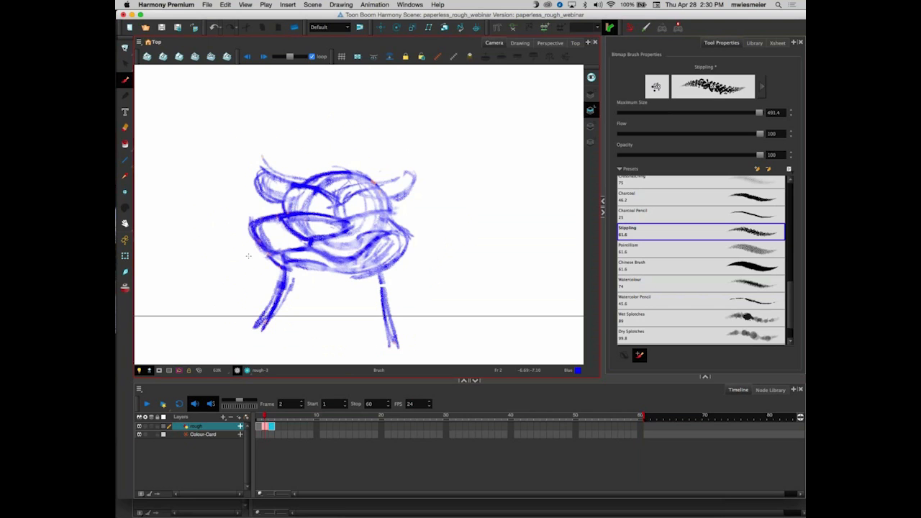
# Repaint the line drawings on frames 1 and 3 blue, and flip back and forth through the three frames
pyautogui.press(',')
pyautogui.moveTo(321, 117)
pyautogui.mouseDown()
pyautogui.moveTo(426, 176)
pyautogui.moveTo(408, 206)
pyautogui.moveTo(255, 150)
pyautogui.moveTo(205, 242)
pyautogui.moveTo(186, 321)
pyautogui.mouseUp()
pyautogui.press('super+z')
pyautogui.press('.')
pyautogui.press('.')
pyautogui.moveTo(503, 120)
pyautogui.mouseDown()
pyautogui.moveTo(534, 143)
pyautogui.moveTo(423, 131)
pyautogui.moveTo(349, 156)
pyautogui.moveTo(456, 248)
pyautogui.moveTo(334, 230)
pyautogui.moveTo(284, 324)
pyautogui.mouseUp()
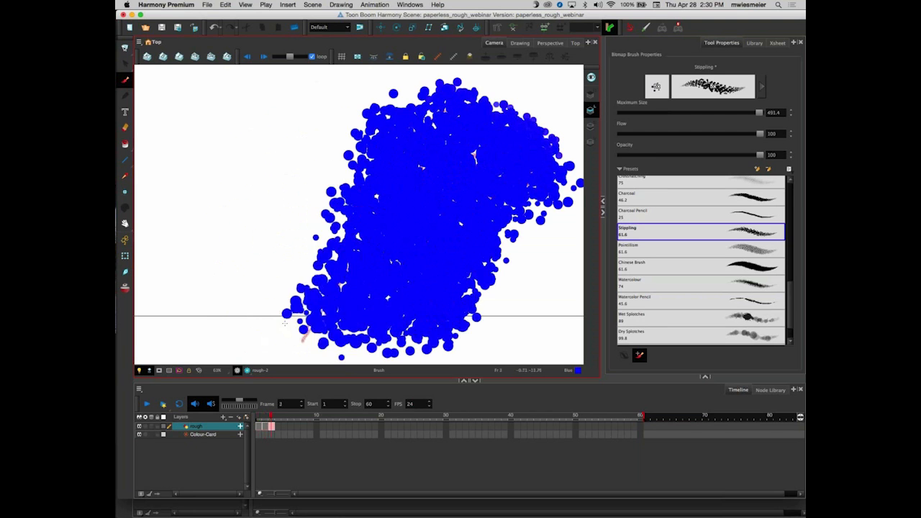
pyautogui.press('super+z')
pyautogui.press(',')
pyautogui.press(',')
pyautogui.press('.')
pyautogui.press('.')
pyautogui.press(',')
pyautogui.press(',')
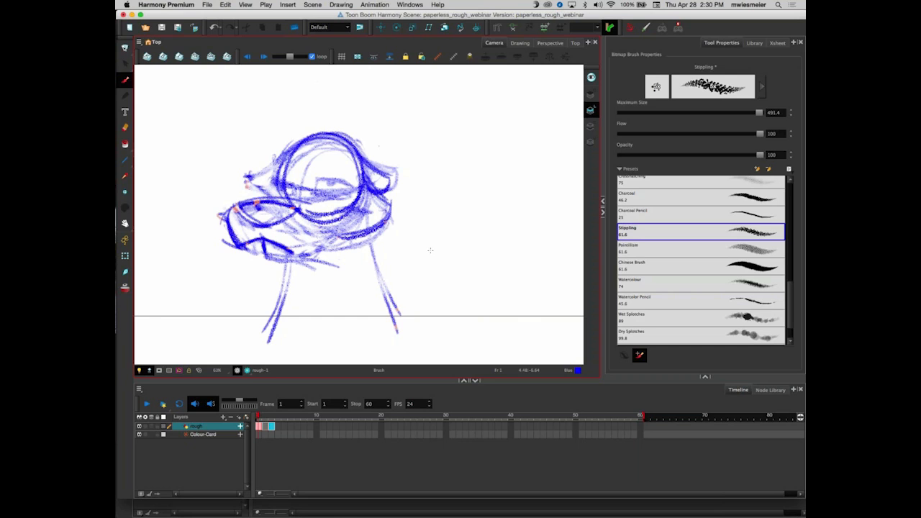
# Browse the templates in the Stage Library and return to the exposure sheet of the rough layer
pyautogui.click(778, 44)
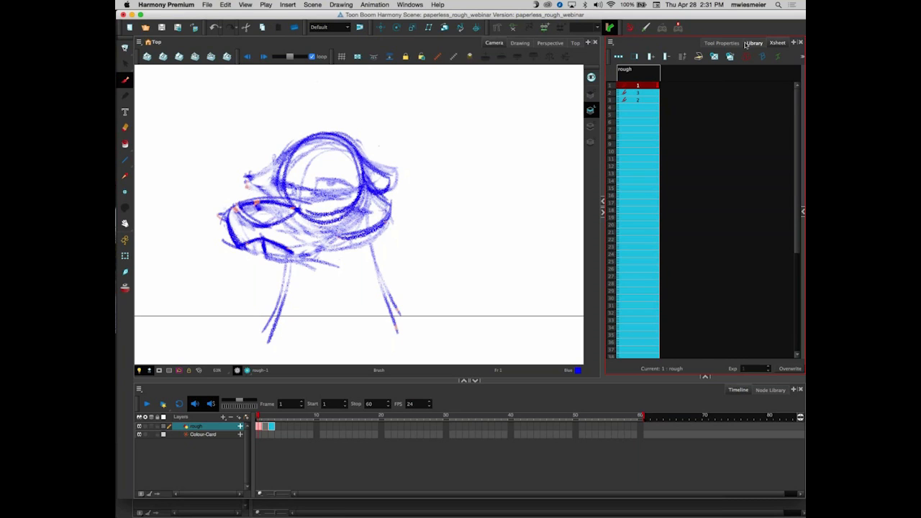
pyautogui.click(754, 43)
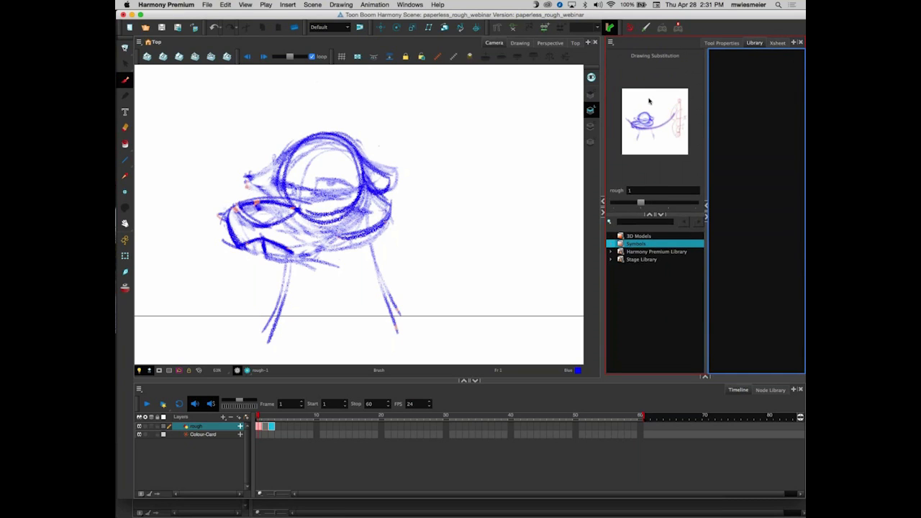
pyautogui.click(622, 260)
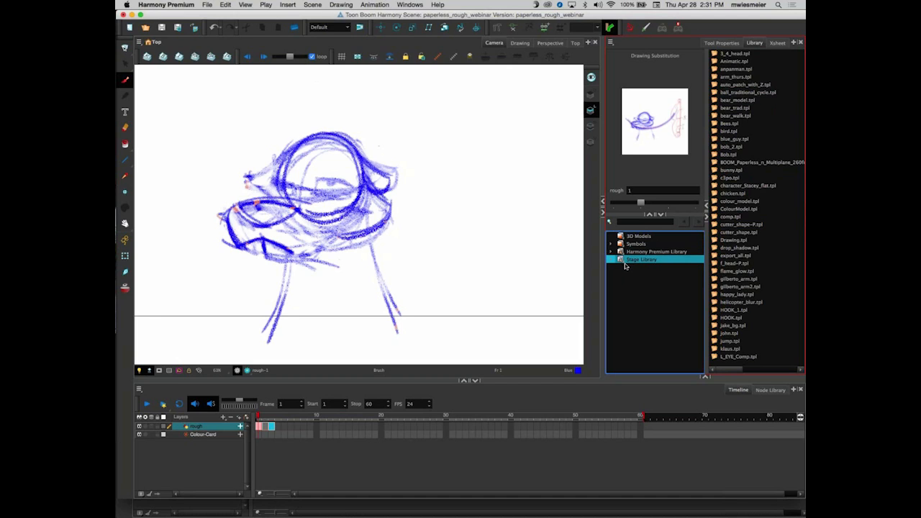
pyautogui.click(778, 43)
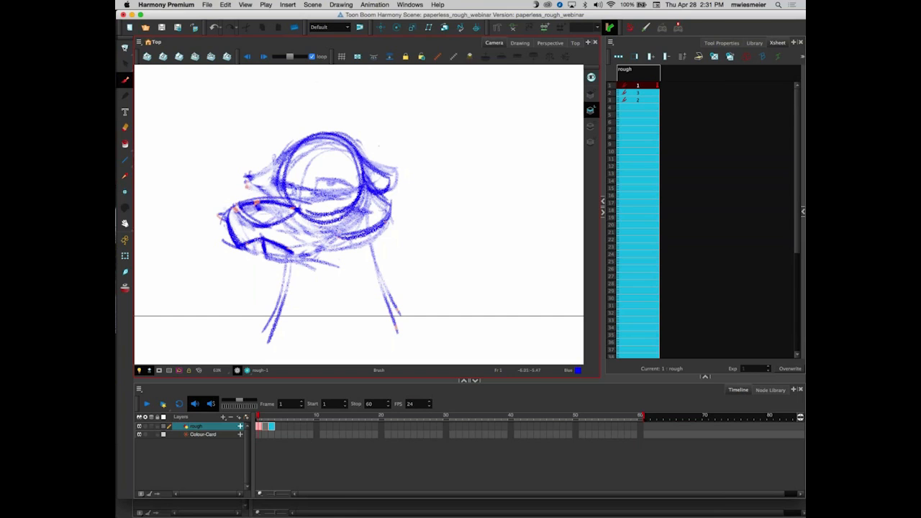
# Resize the eraser and erase the stray lines below the mouth in the frame 1 drawing
pyautogui.hotkey('alt', 'e')
pyautogui.hotkey('alt', 'e')
pyautogui.press('o')
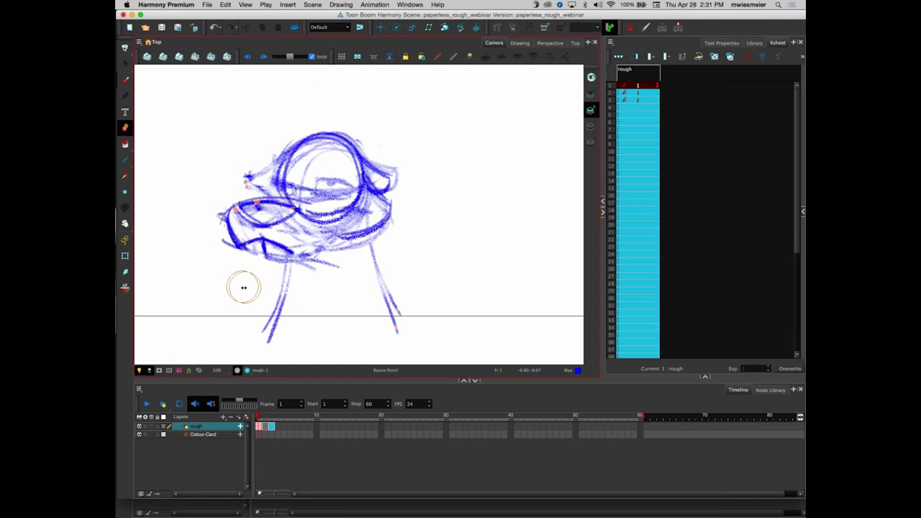
pyautogui.moveTo(233, 290); pyautogui.dragTo(231, 290)
pyautogui.moveTo(265, 248)
pyautogui.mouseDown()
pyautogui.moveTo(265, 256)
pyautogui.moveTo(262, 245)
pyautogui.mouseUp()
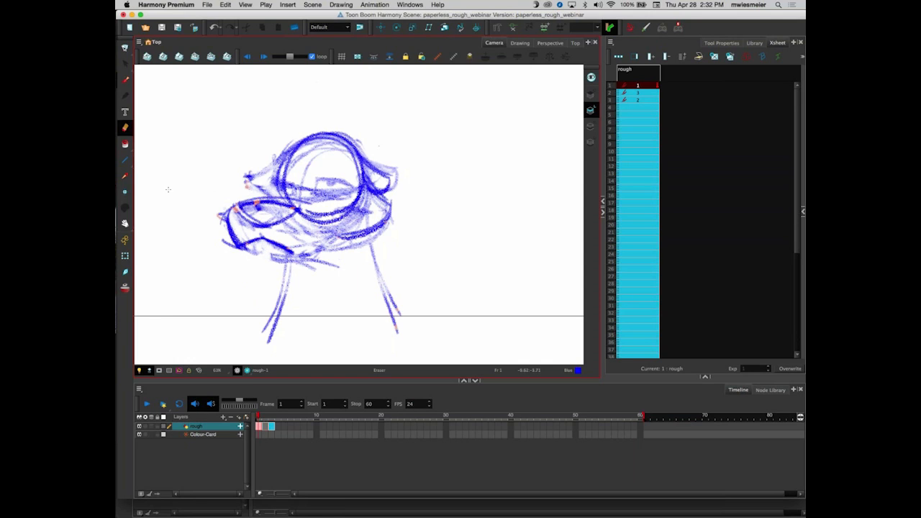
# Switch to the brush, undo the trial stroke at the lower lip, and set the brush size to 28.4
pyautogui.click(126, 81)
pyautogui.moveTo(250, 242); pyautogui.dragTo(256, 248)
pyautogui.hotkey('ctrl', 'z')
pyautogui.press('o')
pyautogui.moveTo(503, 256); pyautogui.dragTo(466, 257)
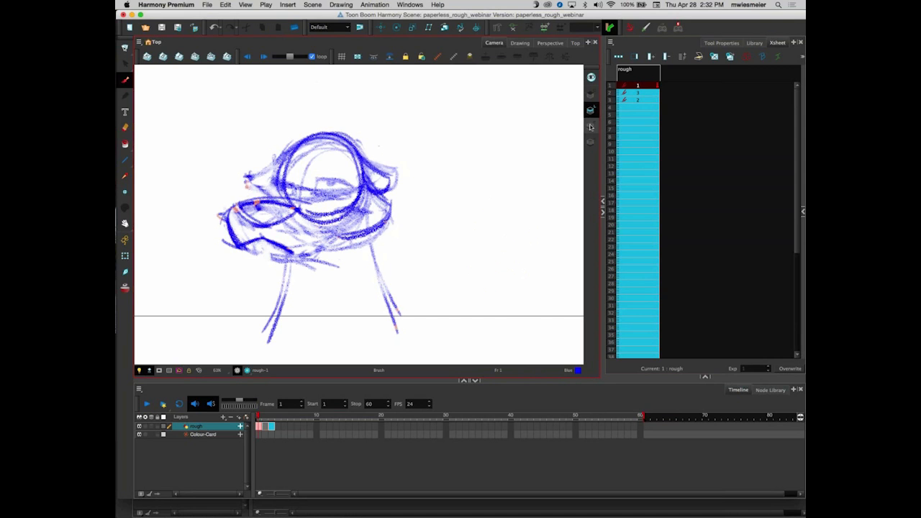
# Compare the Overlay, Line Art and Colour Art layers in isolation, return to Line Art and check the brush size
pyautogui.click(591, 94)
pyautogui.click(591, 111)
pyautogui.click(591, 125)
pyautogui.click(591, 109)
pyautogui.click(721, 43)
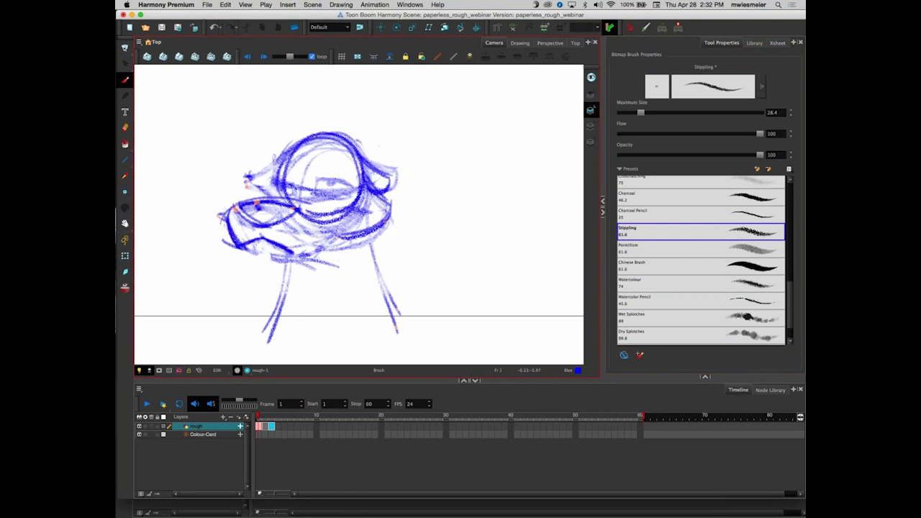
pyautogui.click(777, 42)
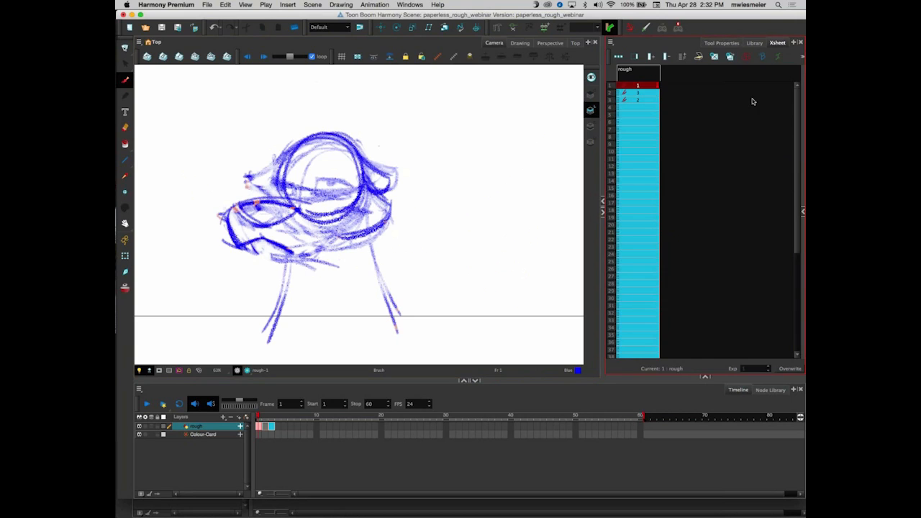
# Draw the lower lip, chin and neck lines on frame 1, enlarging the Stippling brush to 39.4 for the neck
pyautogui.moveTo(250, 238); pyautogui.dragTo(259, 254)
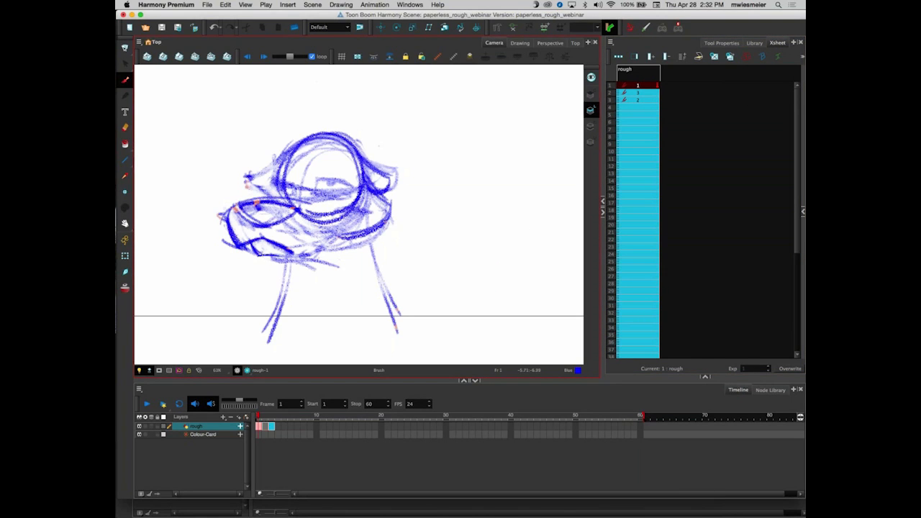
pyautogui.moveTo(274, 255)
pyautogui.mouseDown()
pyautogui.moveTo(307, 263)
pyautogui.moveTo(346, 252)
pyautogui.mouseUp()
pyautogui.moveTo(287, 258); pyautogui.dragTo(263, 334)
pyautogui.press('o')
pyautogui.moveTo(286, 258); pyautogui.dragTo(267, 335)
pyautogui.moveTo(374, 254); pyautogui.dragTo(379, 271)
pyautogui.moveTo(369, 235); pyautogui.dragTo(396, 325)
pyautogui.moveTo(372, 251); pyautogui.dragTo(389, 317)
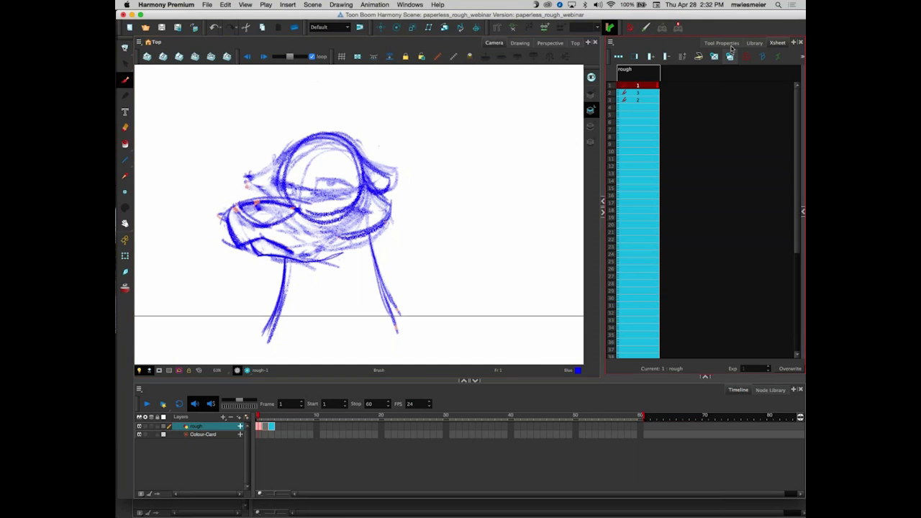
pyautogui.click(722, 43)
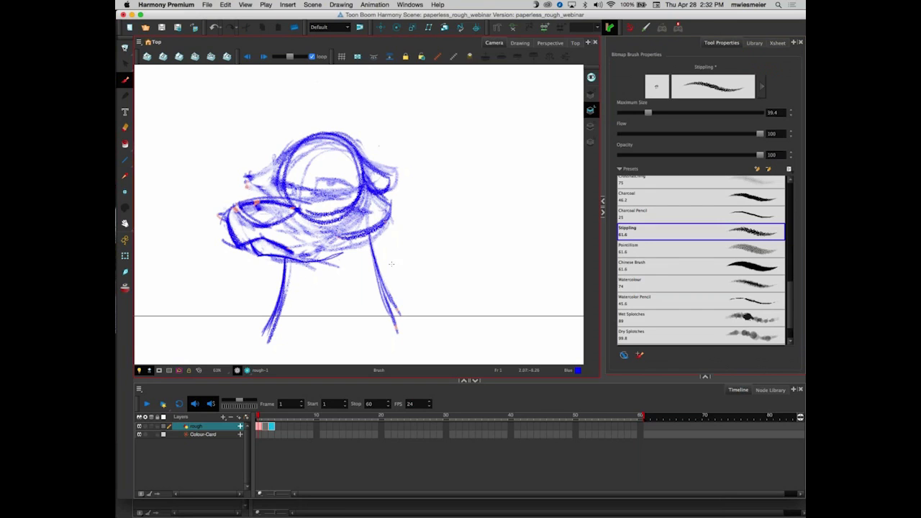
# Draw the half-closed eyes, brow line, forehead centre line and far ear on the frame 1 head
pyautogui.press('2')
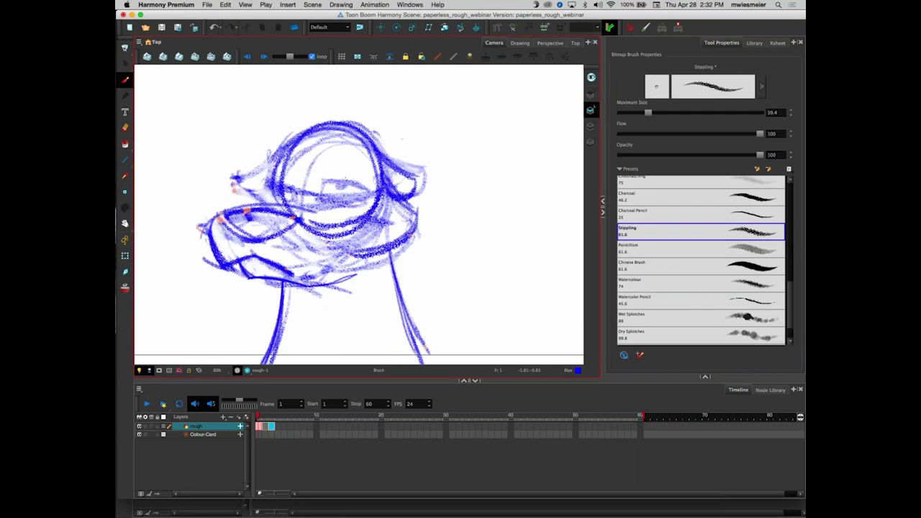
pyautogui.moveTo(374, 181)
pyautogui.mouseDown()
pyautogui.moveTo(320, 184)
pyautogui.moveTo(378, 190)
pyautogui.moveTo(324, 187)
pyautogui.moveTo(332, 190)
pyautogui.moveTo(328, 200)
pyautogui.moveTo(373, 194)
pyautogui.mouseUp()
pyautogui.moveTo(263, 175); pyautogui.dragTo(277, 141)
pyautogui.moveTo(336, 117)
pyautogui.mouseDown()
pyautogui.moveTo(314, 158)
pyautogui.moveTo(317, 141)
pyautogui.moveTo(318, 159)
pyautogui.mouseUp()
pyautogui.moveTo(336, 125)
pyautogui.mouseDown()
pyautogui.moveTo(314, 164)
pyautogui.moveTo(363, 161)
pyautogui.moveTo(381, 173)
pyautogui.mouseUp()
pyautogui.moveTo(309, 170)
pyautogui.mouseDown()
pyautogui.moveTo(379, 163)
pyautogui.moveTo(319, 158)
pyautogui.mouseUp()
pyautogui.moveTo(359, 128)
pyautogui.mouseDown()
pyautogui.moveTo(387, 152)
pyautogui.moveTo(317, 128)
pyautogui.moveTo(269, 189)
pyautogui.mouseUp()
pyautogui.moveTo(322, 121)
pyautogui.mouseDown()
pyautogui.moveTo(270, 160)
pyautogui.moveTo(271, 181)
pyautogui.moveTo(252, 212)
pyautogui.moveTo(301, 181)
pyautogui.moveTo(289, 190)
pyautogui.moveTo(298, 199)
pyautogui.moveTo(269, 192)
pyautogui.moveTo(258, 203)
pyautogui.moveTo(295, 191)
pyautogui.moveTo(298, 180)
pyautogui.moveTo(348, 188)
pyautogui.moveTo(318, 183)
pyautogui.moveTo(365, 181)
pyautogui.mouseUp()
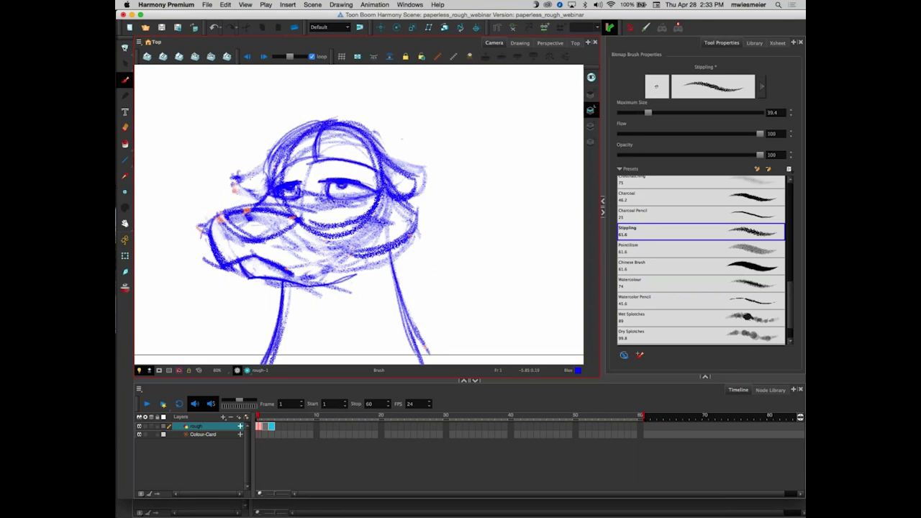
pyautogui.moveTo(273, 154)
pyautogui.mouseDown()
pyautogui.moveTo(234, 178)
pyautogui.moveTo(253, 205)
pyautogui.moveTo(240, 202)
pyautogui.mouseUp()
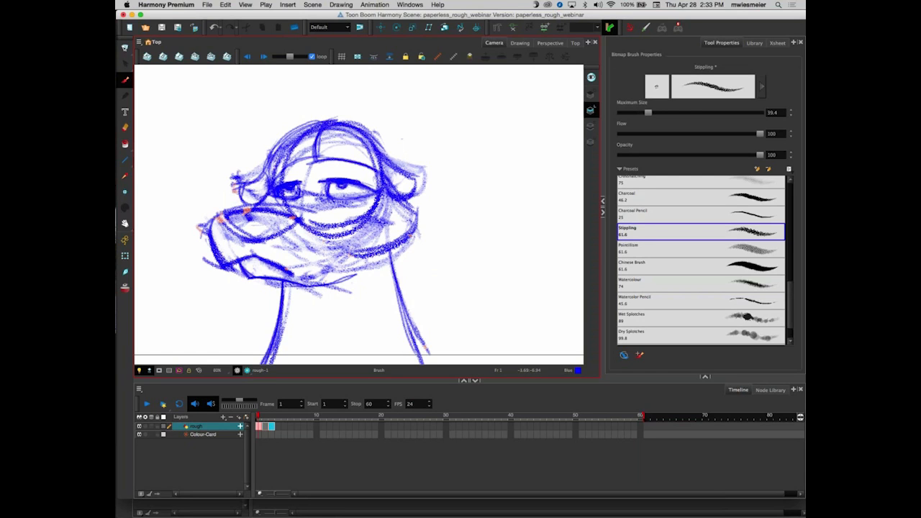
# Draw the cheek and mouth line, the line below the nose and the front of the muzzle on frame 1
pyautogui.moveTo(355, 216)
pyautogui.mouseDown()
pyautogui.moveTo(400, 227)
pyautogui.moveTo(381, 225)
pyautogui.moveTo(321, 272)
pyautogui.mouseUp()
pyautogui.moveTo(286, 270); pyautogui.dragTo(318, 269)
pyautogui.moveTo(263, 256)
pyautogui.mouseDown()
pyautogui.moveTo(339, 259)
pyautogui.moveTo(352, 247)
pyautogui.moveTo(308, 273)
pyautogui.moveTo(251, 259)
pyautogui.mouseUp()
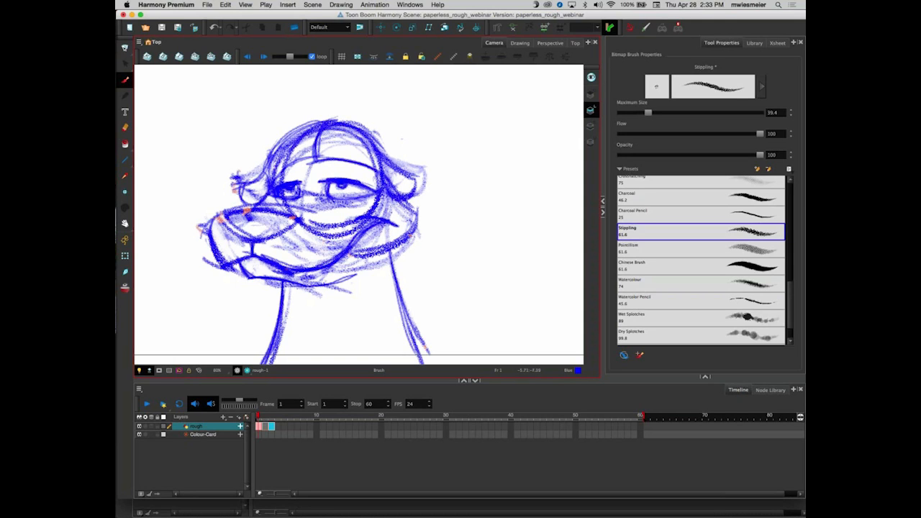
pyautogui.moveTo(220, 215)
pyautogui.mouseDown()
pyautogui.moveTo(247, 238)
pyautogui.moveTo(233, 267)
pyautogui.moveTo(214, 242)
pyautogui.moveTo(229, 264)
pyautogui.mouseUp()
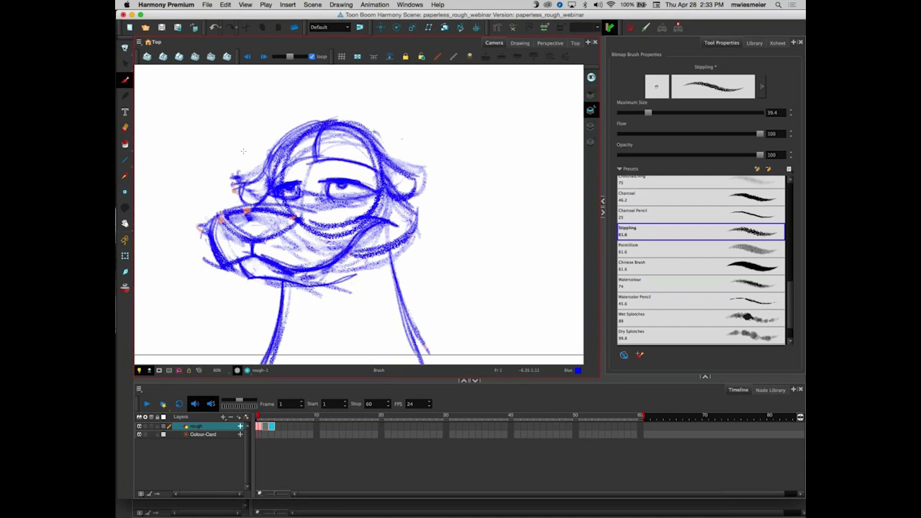
# Go to frame 3, display all its art layers together and select the Line Art layer
pyautogui.press('.')
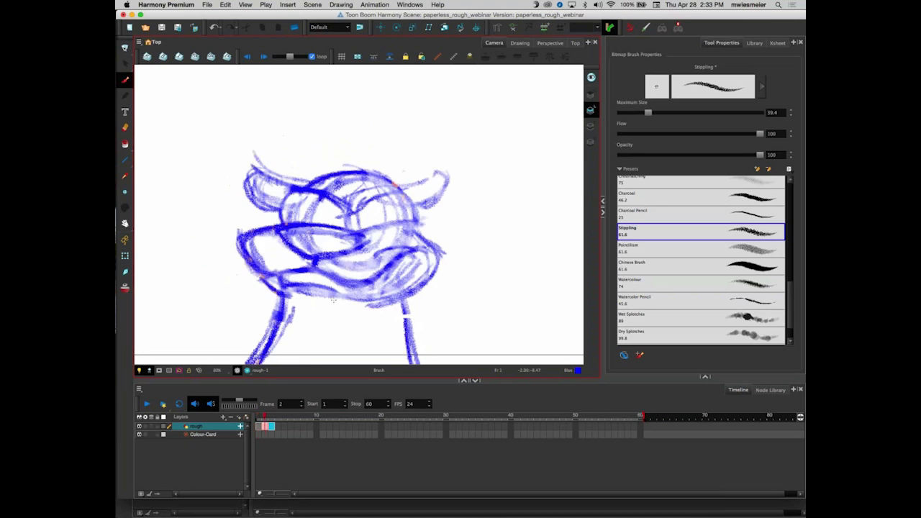
pyautogui.press('.')
pyautogui.moveTo(333, 299); pyautogui.dragTo(280, 311)
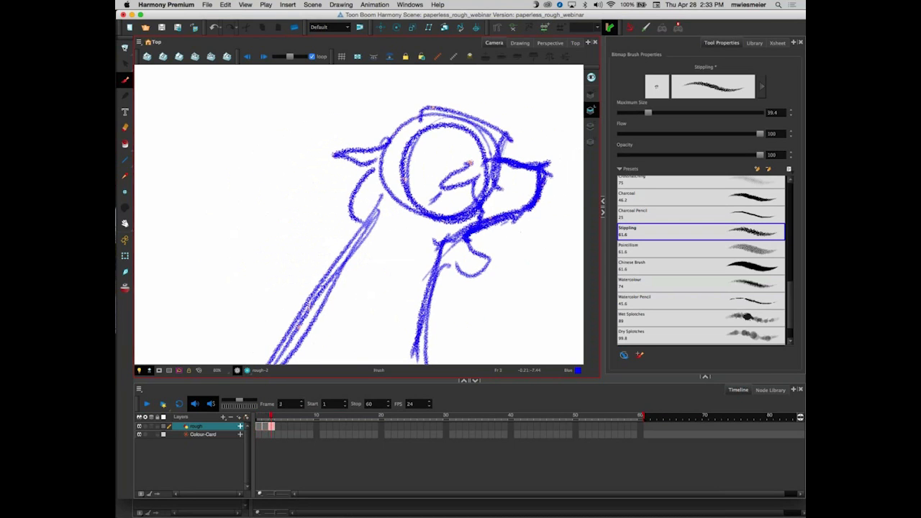
pyautogui.click(591, 95)
pyautogui.click(591, 77)
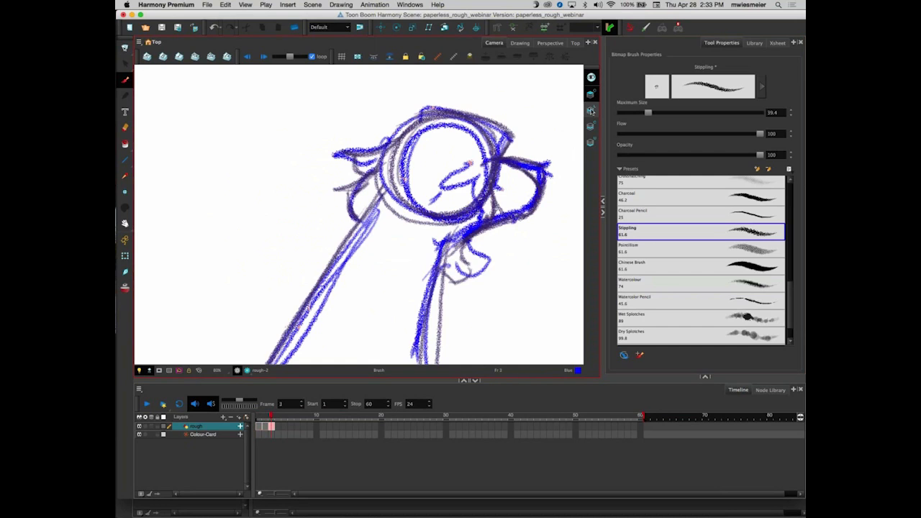
pyautogui.click(591, 111)
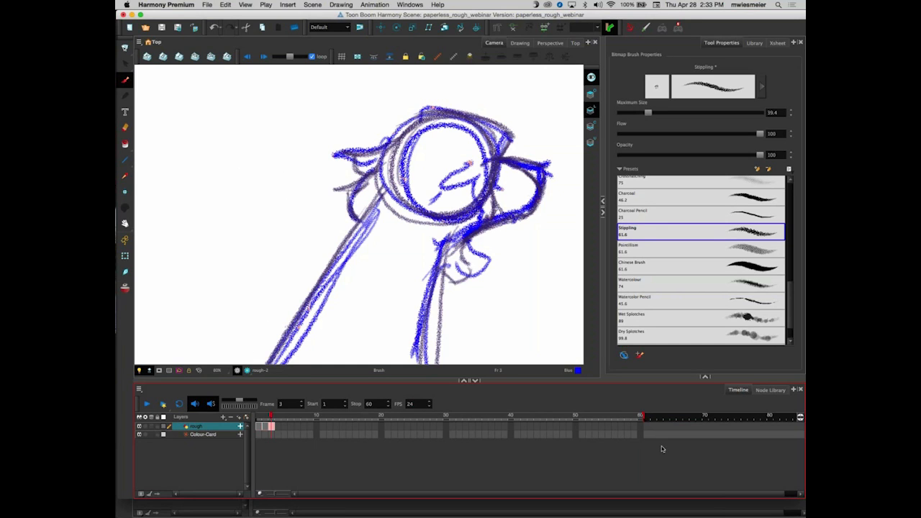
# Isolate the Overlay, Line Art, Colour Art and Underlay layers of frame 3 in turn and return to Line Art
pyautogui.click(592, 94)
pyautogui.click(593, 93)
pyautogui.click(592, 110)
pyautogui.click(591, 127)
pyautogui.click(591, 143)
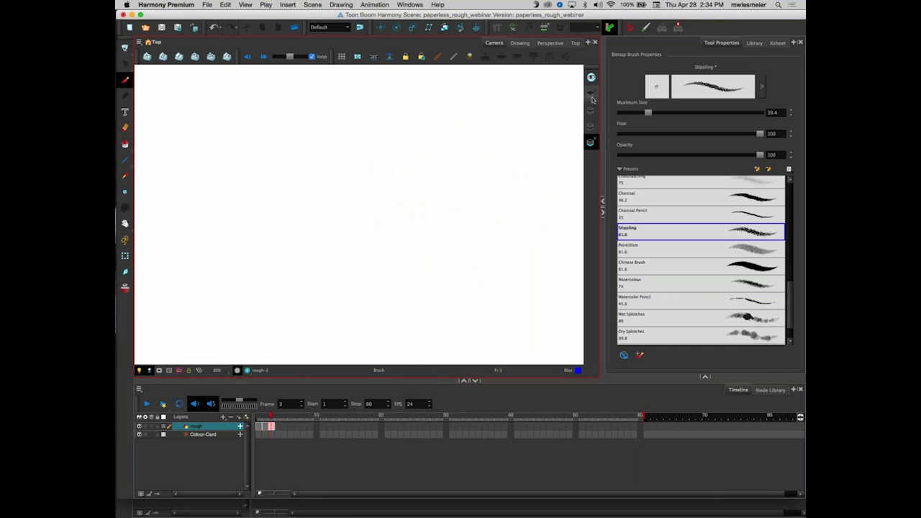
pyautogui.click(168, 428)
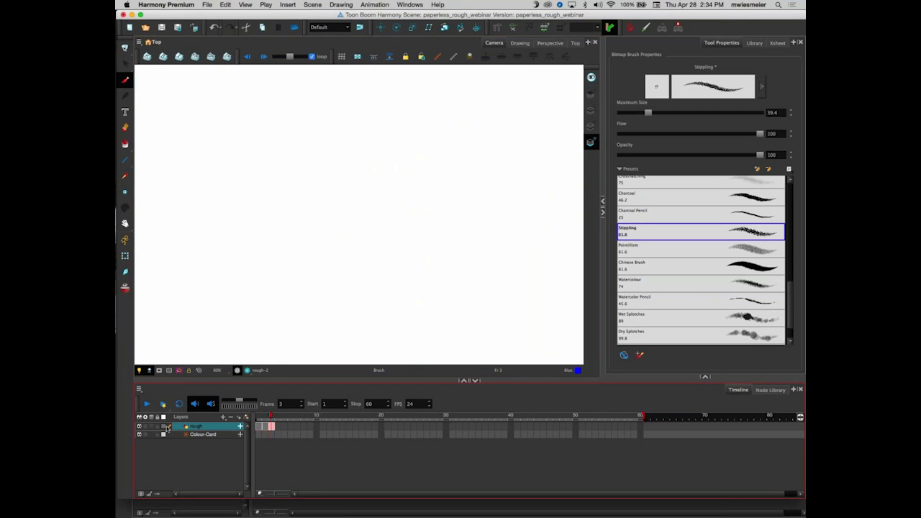
pyautogui.click(591, 94)
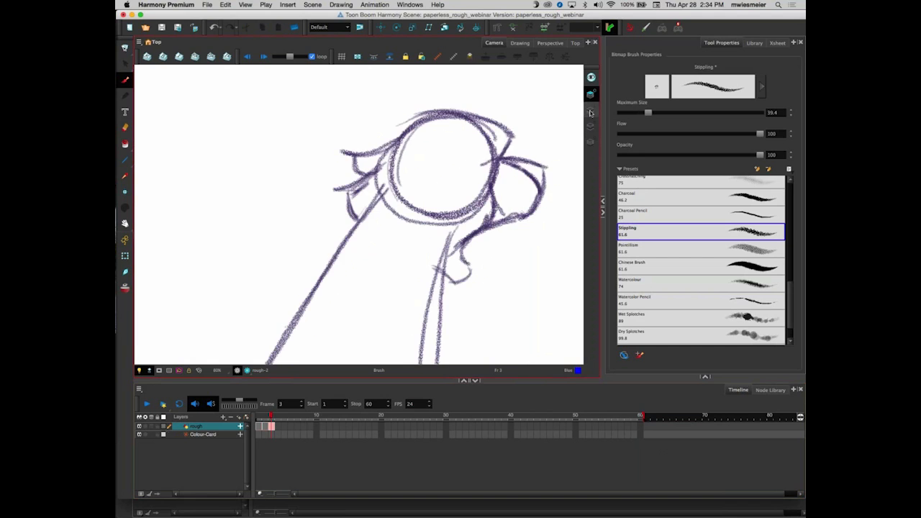
pyautogui.click(591, 112)
pyautogui.click(590, 126)
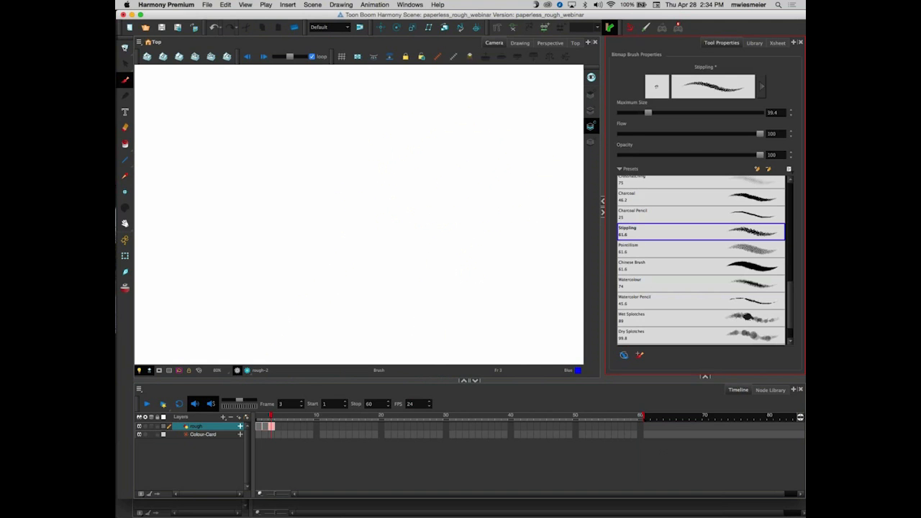
pyautogui.click(591, 109)
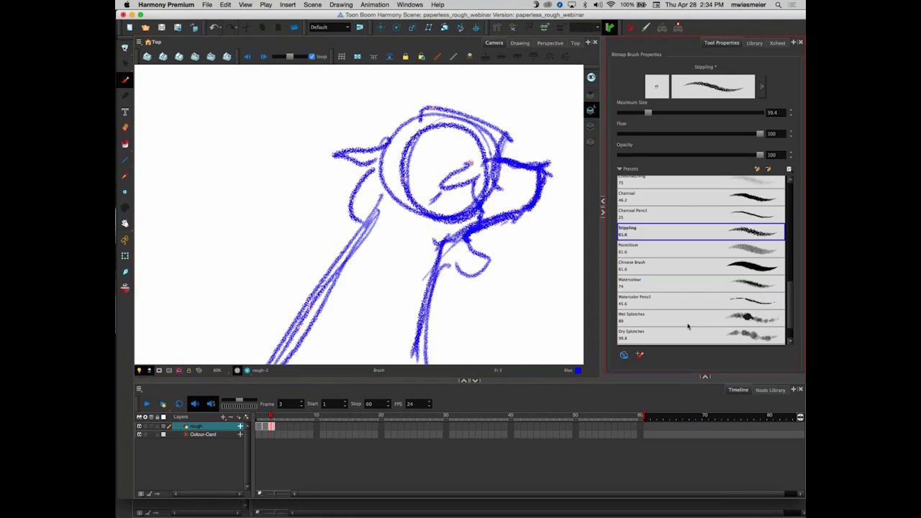
# Go to frame 2 and darken the cheek, jaw and outer muzzle contours on the Line Art layer
pyautogui.click(259, 427)
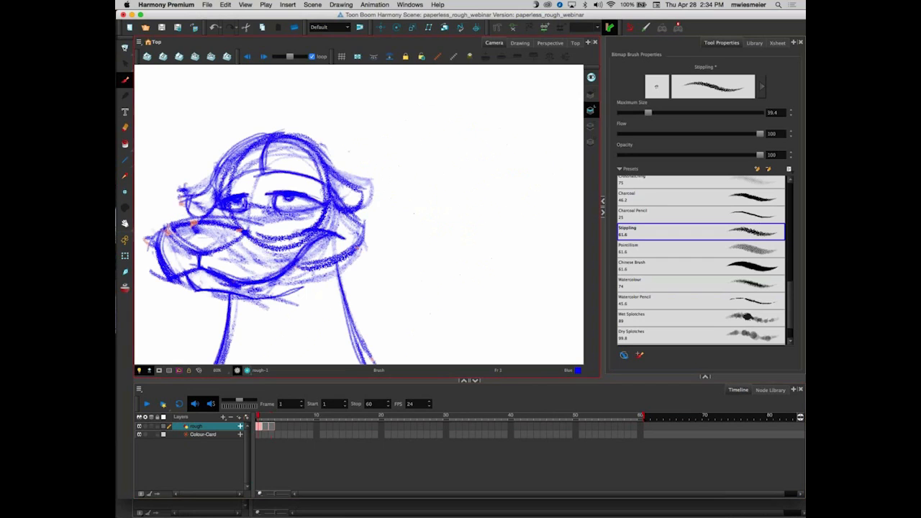
pyautogui.click(268, 428)
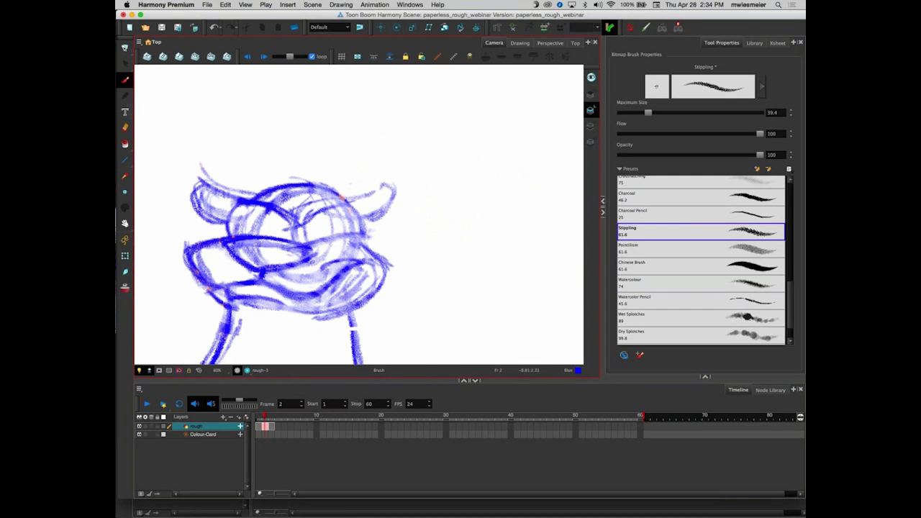
pyautogui.moveTo(349, 242)
pyautogui.mouseDown()
pyautogui.moveTo(389, 274)
pyautogui.moveTo(365, 308)
pyautogui.moveTo(323, 320)
pyautogui.moveTo(232, 305)
pyautogui.mouseUp()
pyautogui.moveTo(194, 271); pyautogui.dragTo(228, 312)
pyautogui.moveTo(185, 250); pyautogui.dragTo(197, 276)
pyautogui.moveTo(191, 246); pyautogui.dragTo(207, 280)
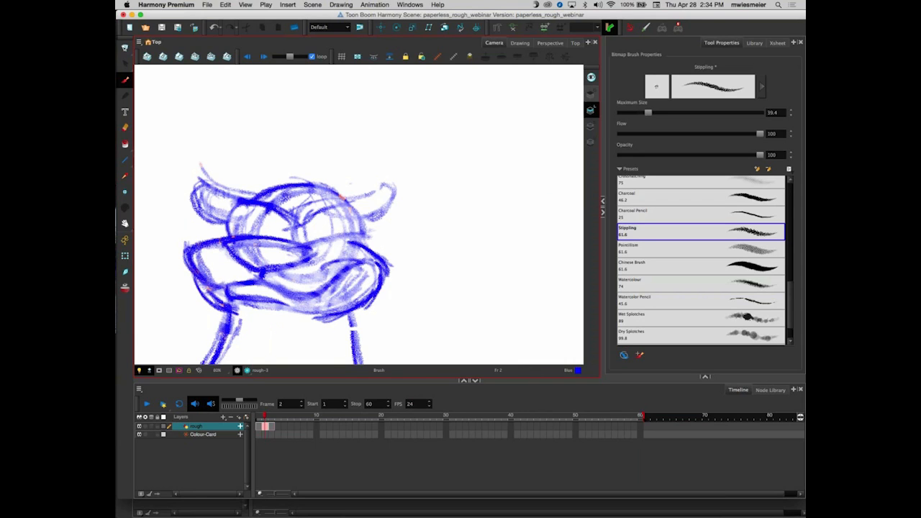
# Select frame 2's Overlay layer with all art layers displayed, and draw the blue outline of the head's crown and side
pyautogui.click(591, 94)
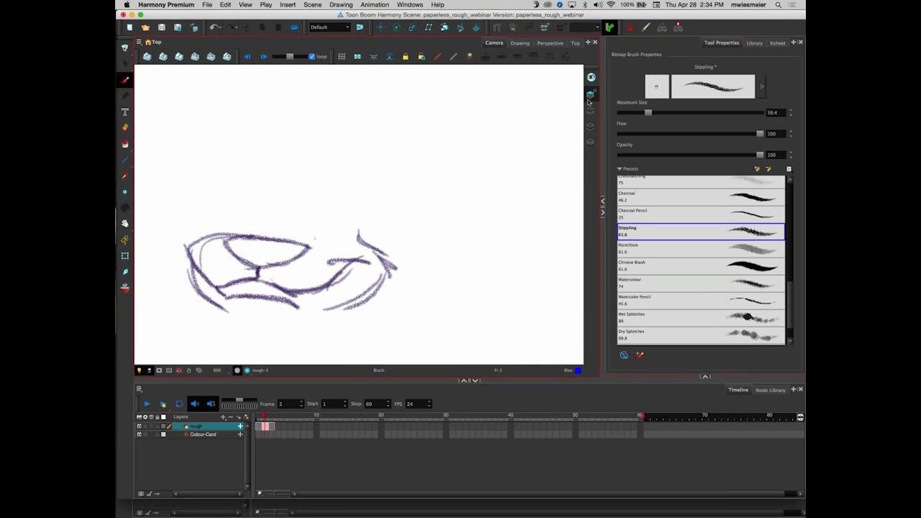
pyautogui.click(592, 78)
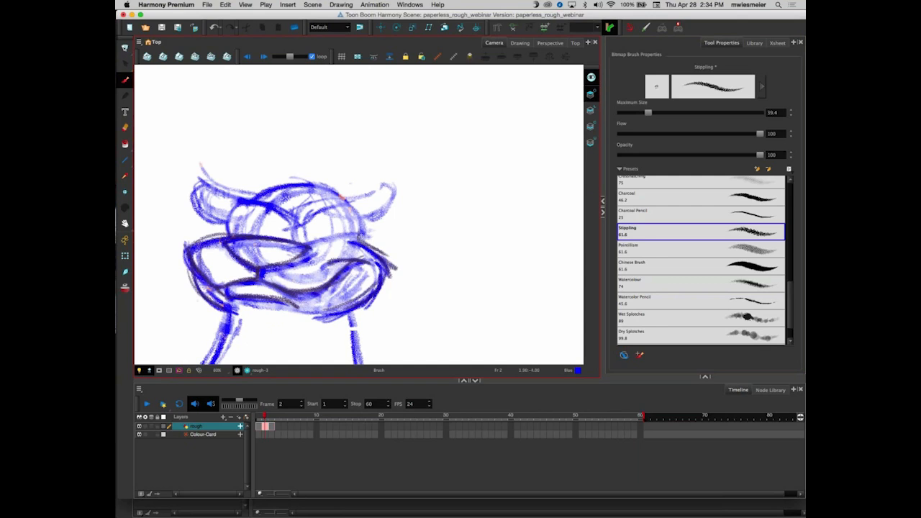
pyautogui.moveTo(360, 243)
pyautogui.mouseDown()
pyautogui.moveTo(357, 207)
pyautogui.moveTo(290, 183)
pyautogui.mouseUp()
pyautogui.moveTo(345, 198)
pyautogui.mouseDown()
pyautogui.moveTo(251, 196)
pyautogui.moveTo(229, 238)
pyautogui.mouseUp()
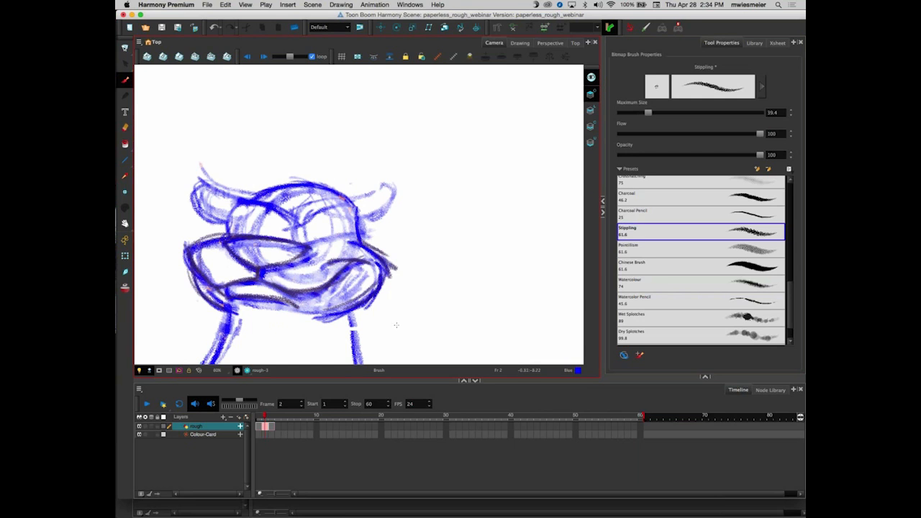
# Flip back and forth through the three frames, comparing the isolated Overlay layer with all art layers displayed, and finish on frame 2's Overlay
pyautogui.press(',')
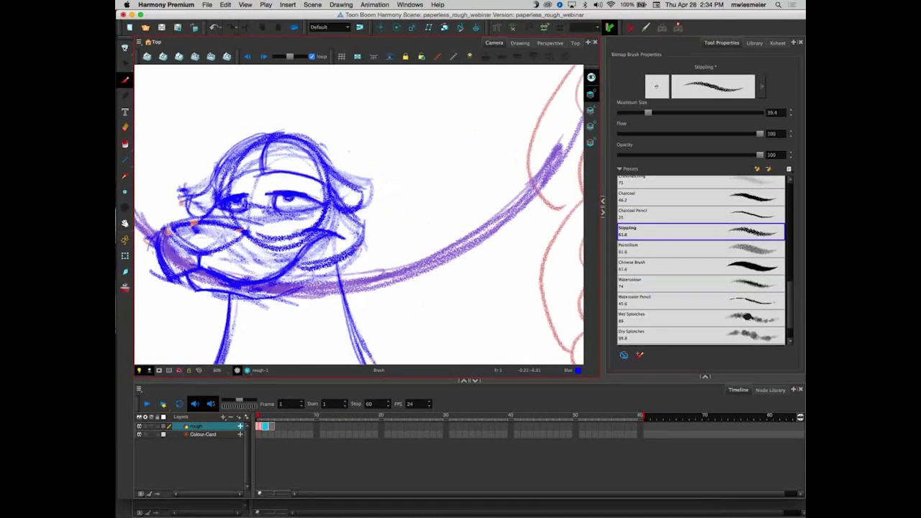
pyautogui.scroll(-1, 231, 273)
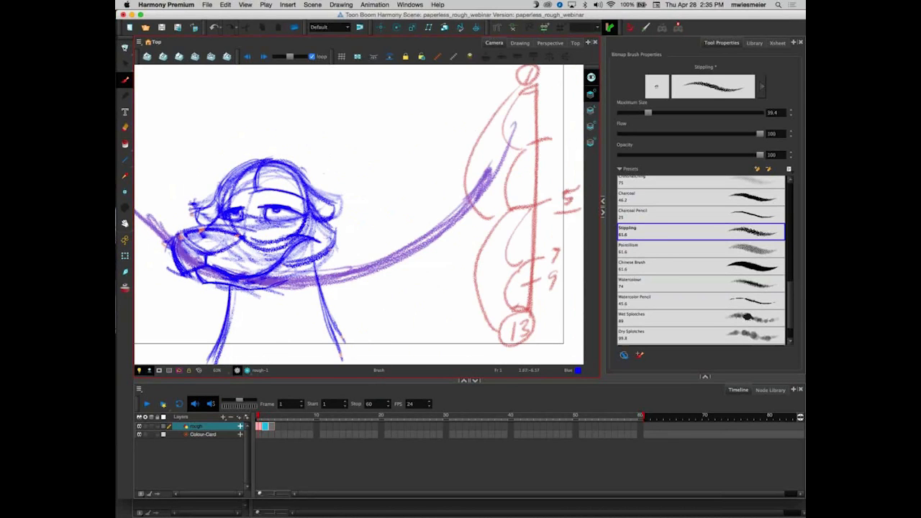
pyautogui.press('.')
pyautogui.click(593, 78)
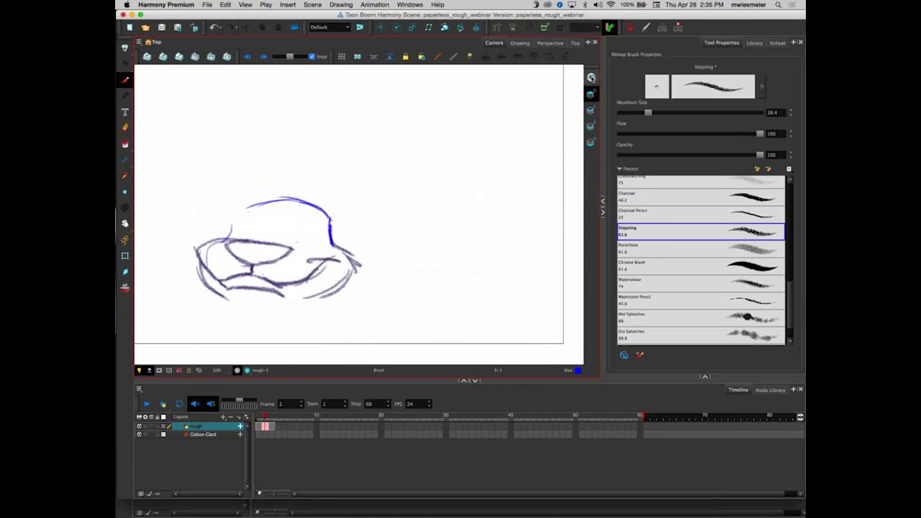
pyautogui.press('.')
pyautogui.press(',')
pyautogui.click(592, 79)
pyautogui.press(',')
pyautogui.press('.')
pyautogui.press('.')
pyautogui.press(',')
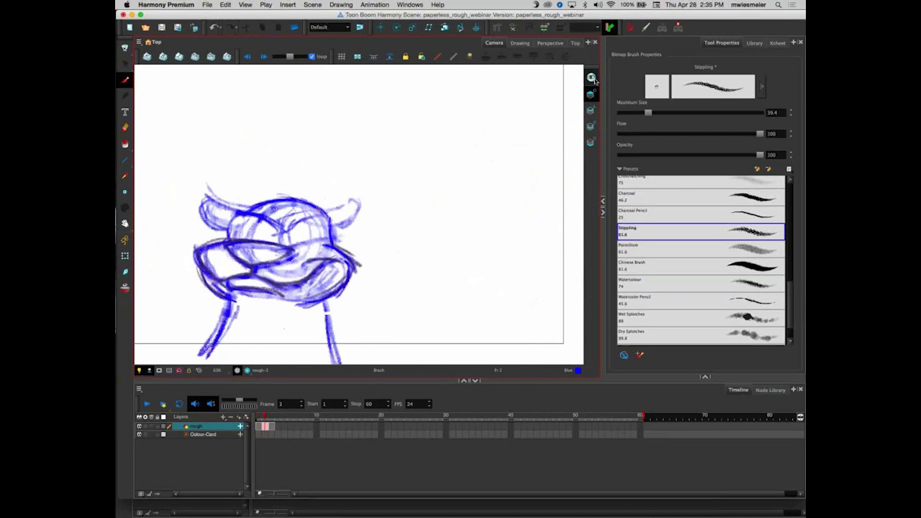
pyautogui.press(',')
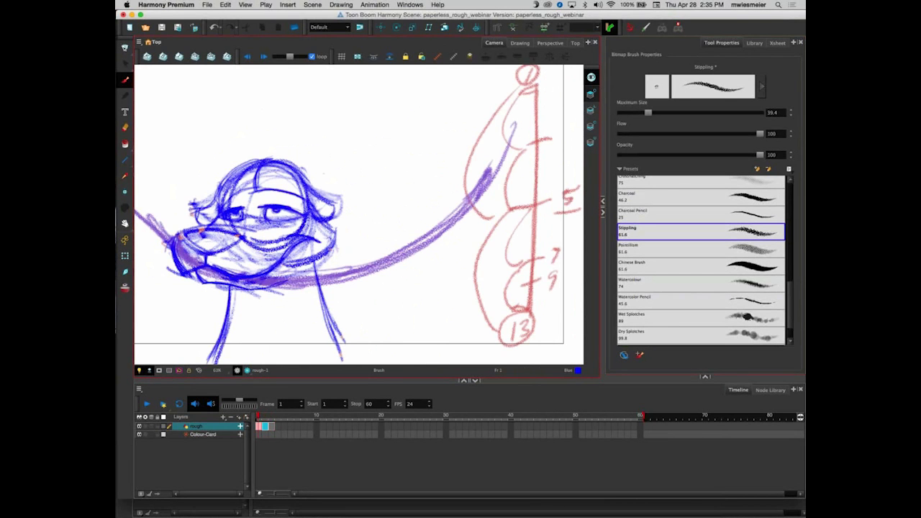
pyautogui.press('.')
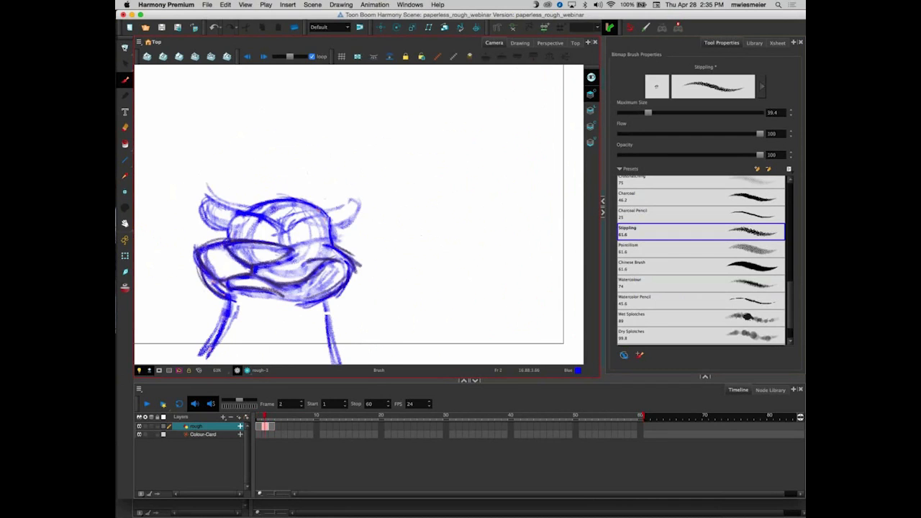
pyautogui.click(592, 92)
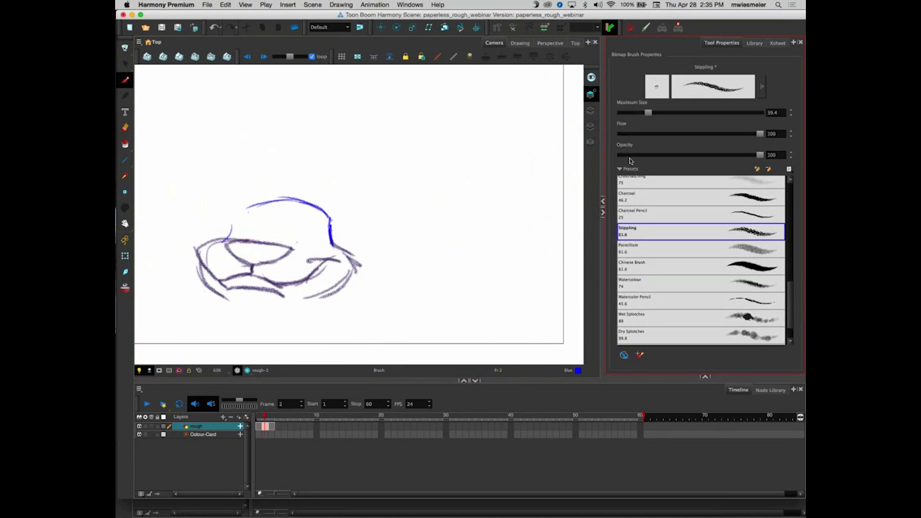
# Display frame 2 with all art layers, rotate the canvas back and forth, and reset its rotation
pyautogui.click(591, 92)
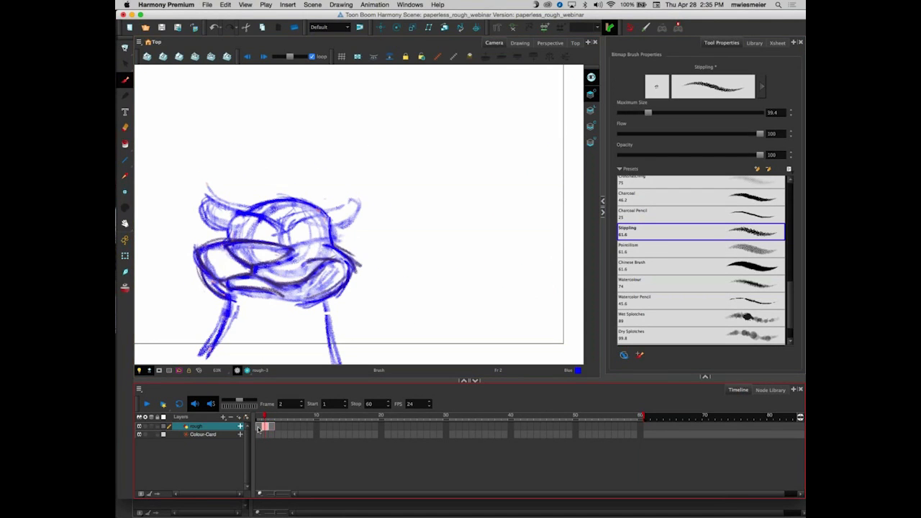
pyautogui.scroll(-3, 411, 281)
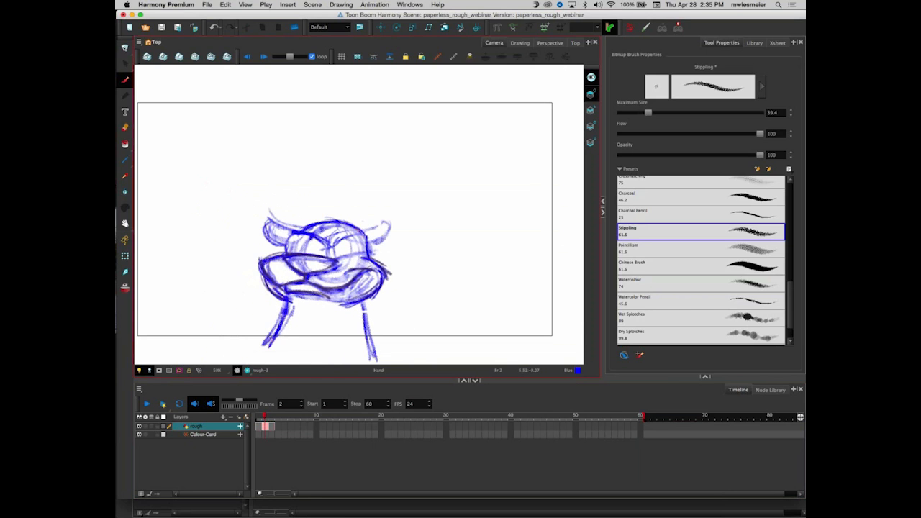
pyautogui.moveTo(418, 309); pyautogui.dragTo(432, 304)
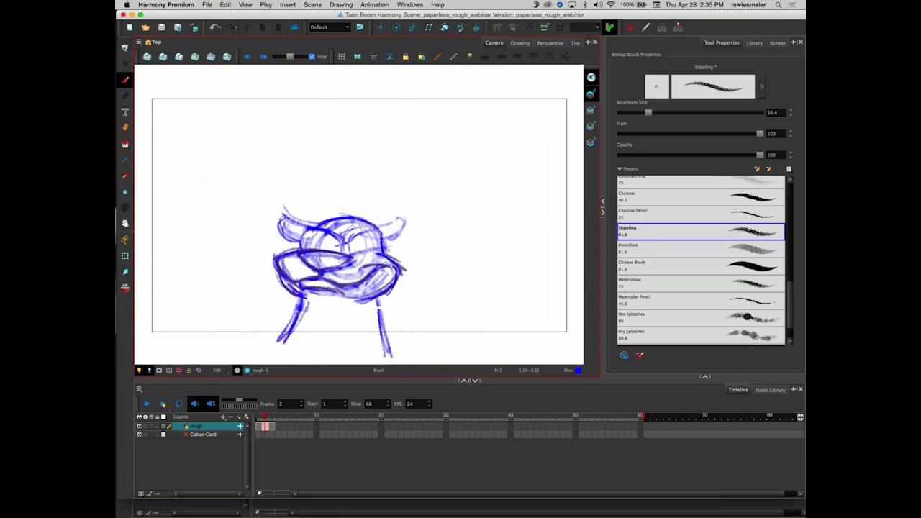
pyautogui.moveTo(433, 178)
pyautogui.mouseDown()
pyautogui.moveTo(429, 295)
pyautogui.moveTo(415, 114)
pyautogui.moveTo(449, 156)
pyautogui.moveTo(465, 228)
pyautogui.moveTo(381, 109)
pyautogui.moveTo(429, 237)
pyautogui.moveTo(424, 178)
pyautogui.moveTo(432, 222)
pyautogui.moveTo(415, 190)
pyautogui.moveTo(403, 248)
pyautogui.mouseUp()
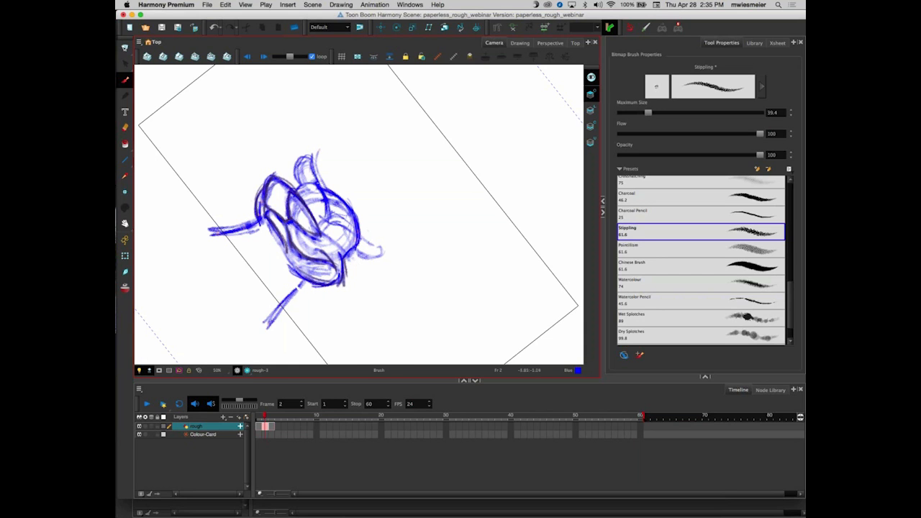
pyautogui.press('super+alt')
pyautogui.moveTo(406, 277); pyautogui.dragTo(422, 159)
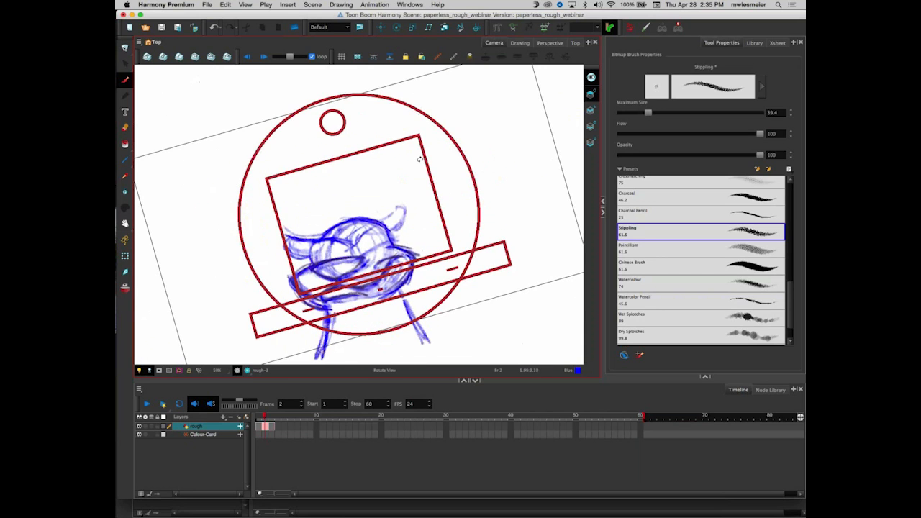
pyautogui.moveTo(449, 295); pyautogui.dragTo(458, 274)
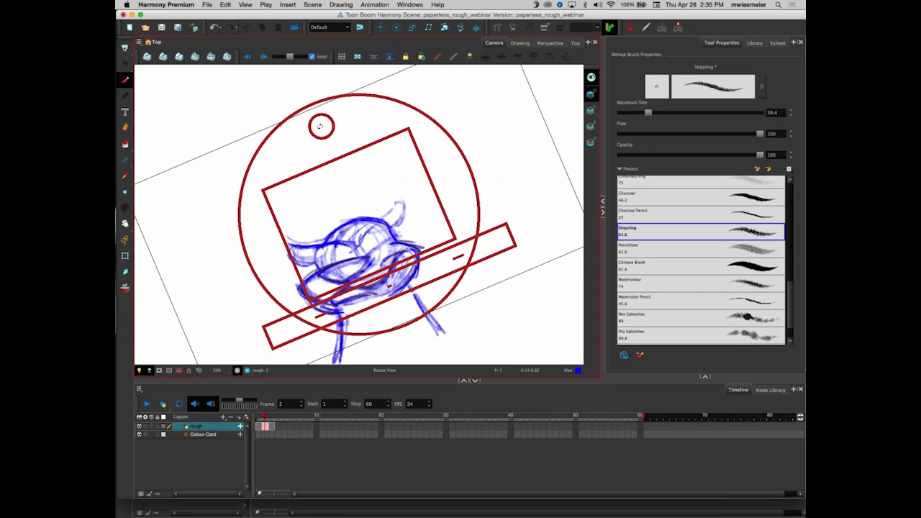
pyautogui.moveTo(403, 214)
pyautogui.mouseDown()
pyautogui.moveTo(257, 305)
pyautogui.moveTo(274, 323)
pyautogui.moveTo(267, 320)
pyautogui.moveTo(465, 303)
pyautogui.moveTo(510, 278)
pyautogui.moveTo(524, 293)
pyautogui.mouseUp()
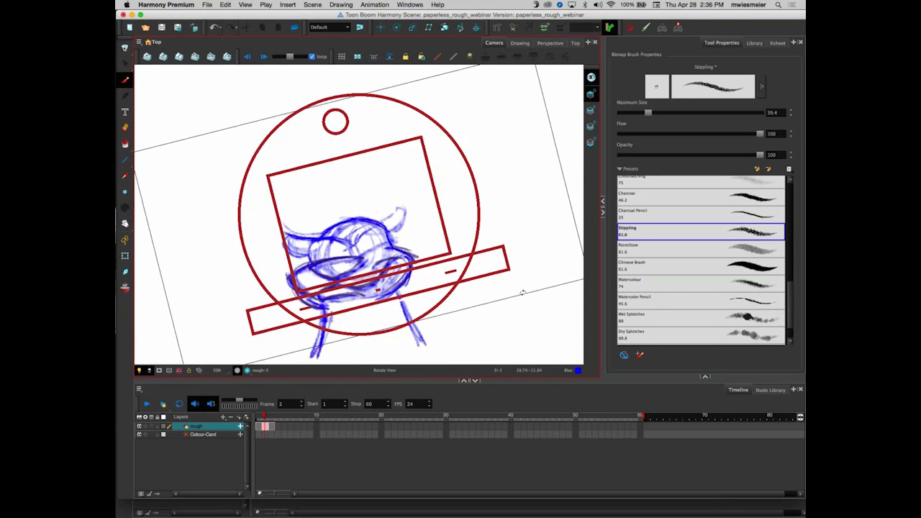
pyautogui.moveTo(264, 150)
pyautogui.mouseDown()
pyautogui.moveTo(239, 151)
pyautogui.moveTo(294, 88)
pyautogui.mouseUp()
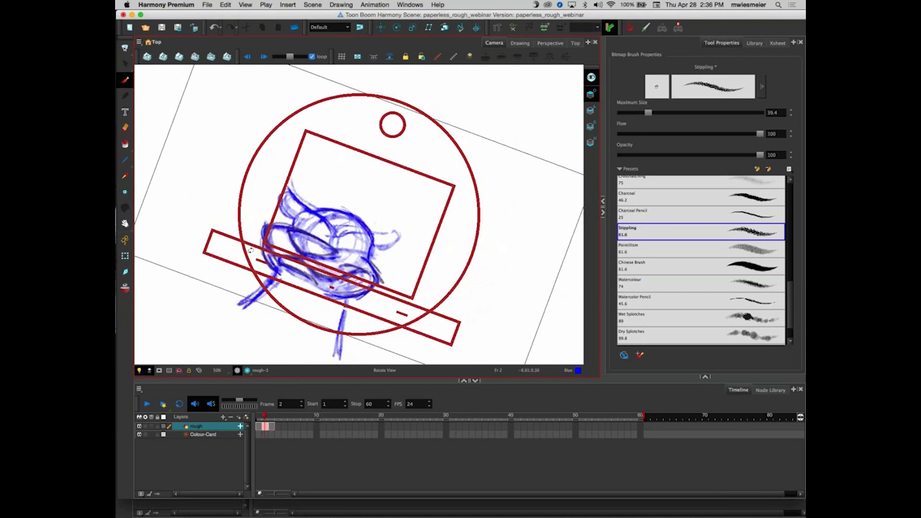
pyautogui.moveTo(195, 185); pyautogui.dragTo(237, 323)
pyautogui.moveTo(514, 181)
pyautogui.mouseDown()
pyautogui.moveTo(507, 288)
pyautogui.moveTo(518, 337)
pyautogui.mouseUp()
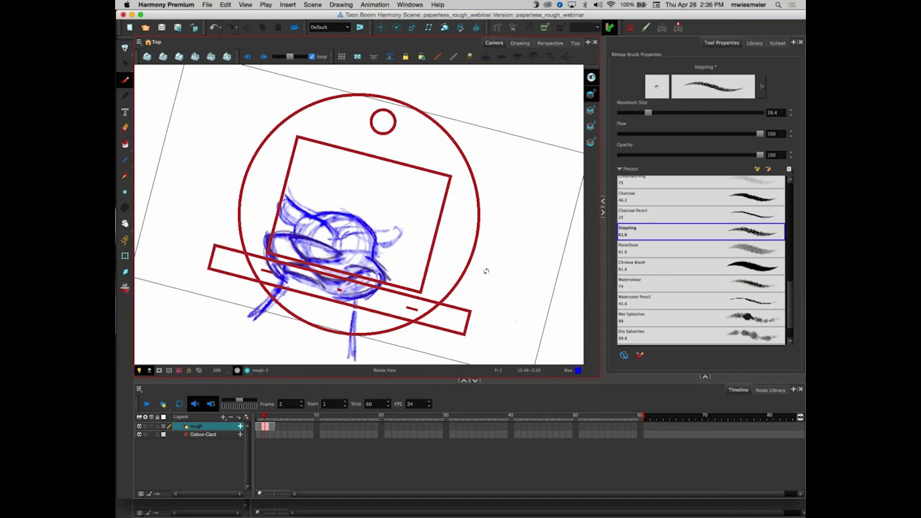
pyautogui.moveTo(485, 273); pyautogui.dragTo(502, 173)
pyautogui.hotkey('shift', 'x')
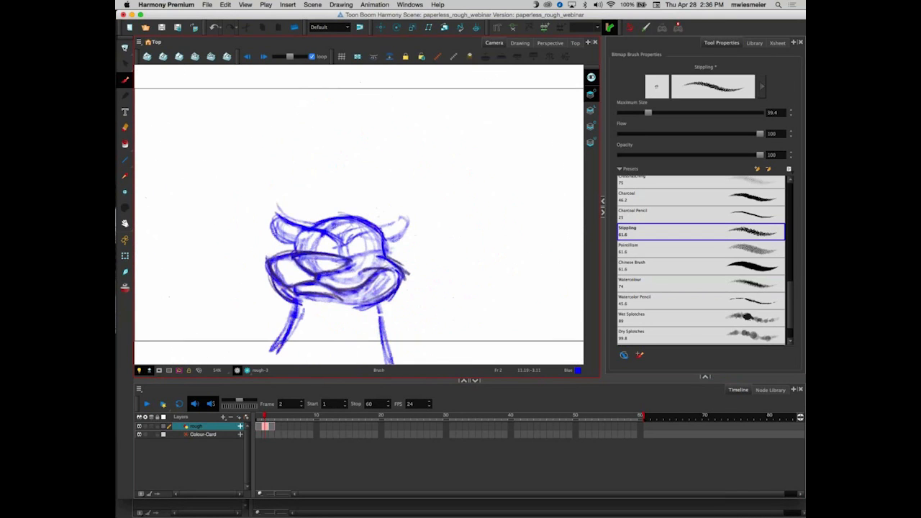
pyautogui.scroll(-1, 249, 245)
pyautogui.moveTo(340, 262)
pyautogui.mouseDown()
pyautogui.moveTo(372, 249)
pyautogui.moveTo(351, 254)
pyautogui.mouseUp()
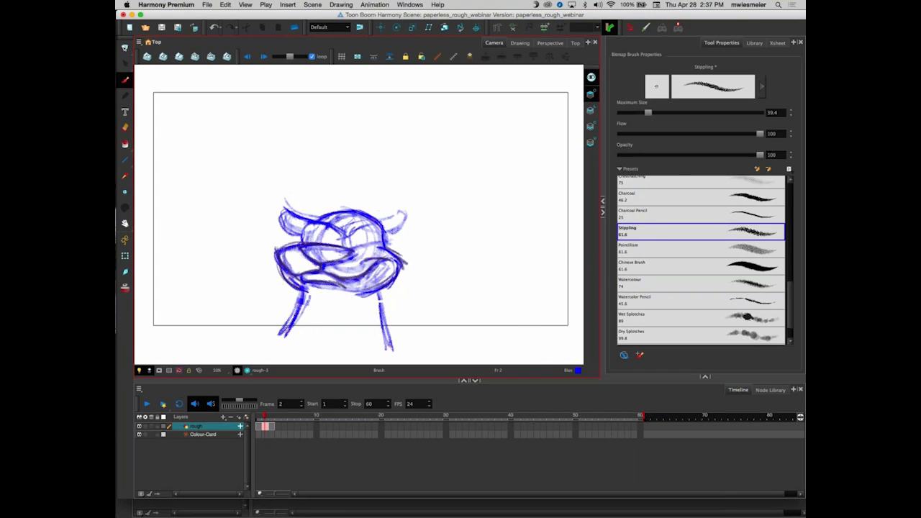
# Isolate the Line Art layer and flip back and forth through the three rough poses
pyautogui.click(591, 78)
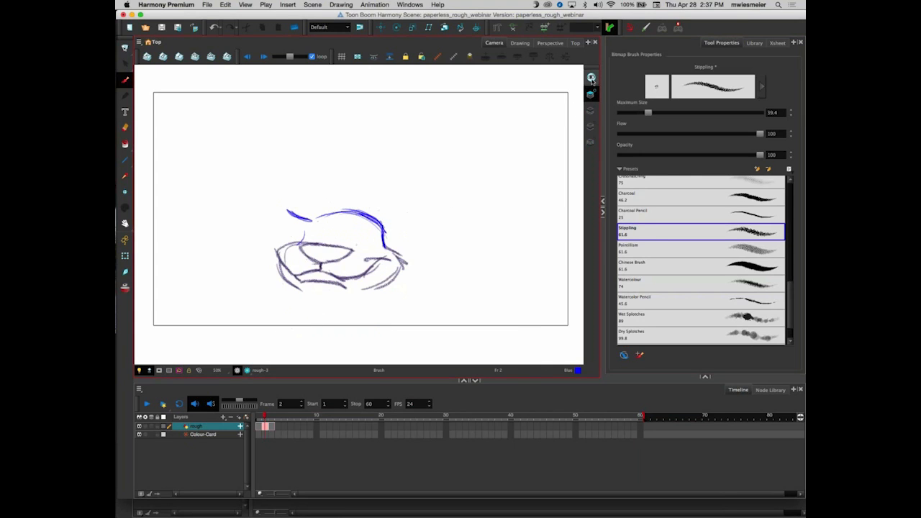
pyautogui.click(589, 113)
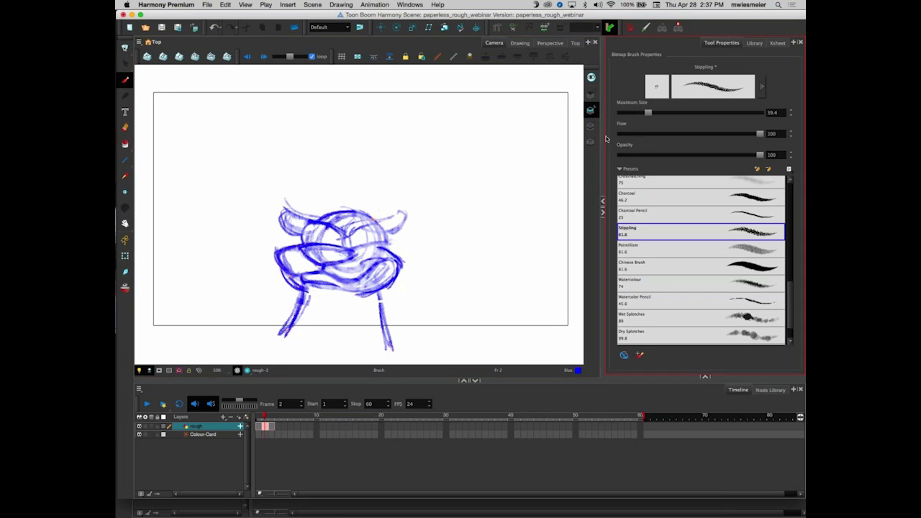
pyautogui.press(',')
pyautogui.press('.')
pyautogui.press('.')
pyautogui.press(',')
pyautogui.press(',')
pyautogui.press('.')
pyautogui.press('.')
pyautogui.press(',')
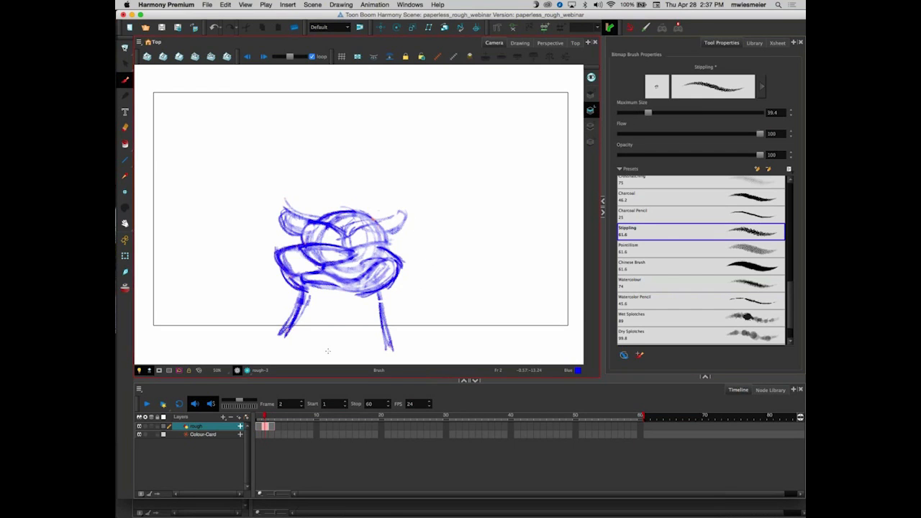
# In the Xsheet, extend the exposure of drawing 1 to hold from frame 1 through frame 7
pyautogui.click(778, 43)
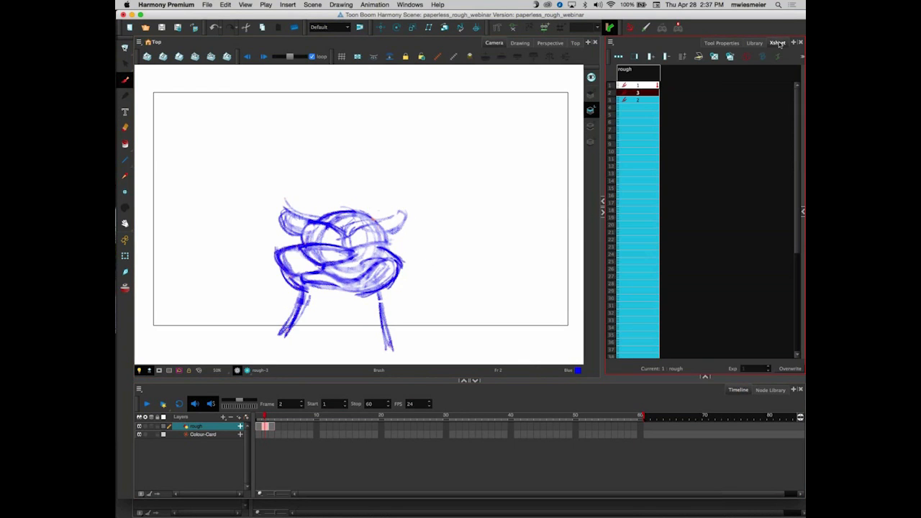
pyautogui.click(259, 426)
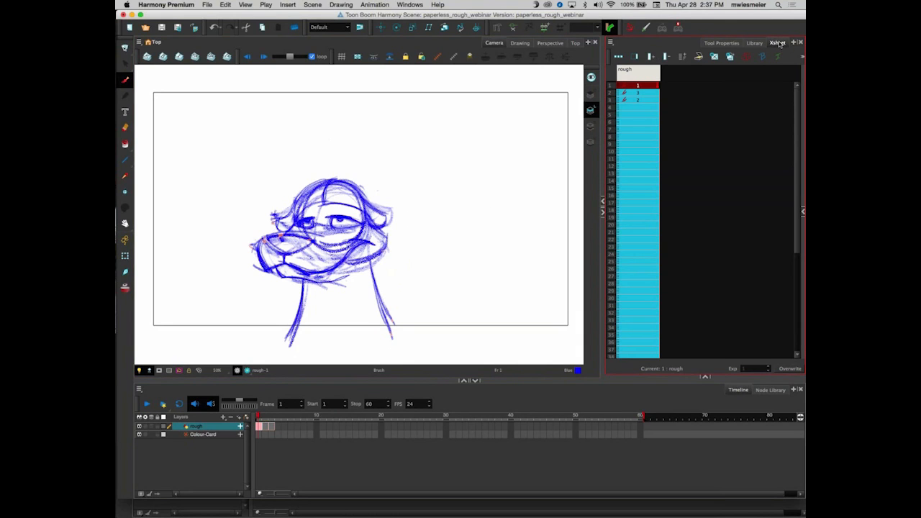
pyautogui.click(648, 87)
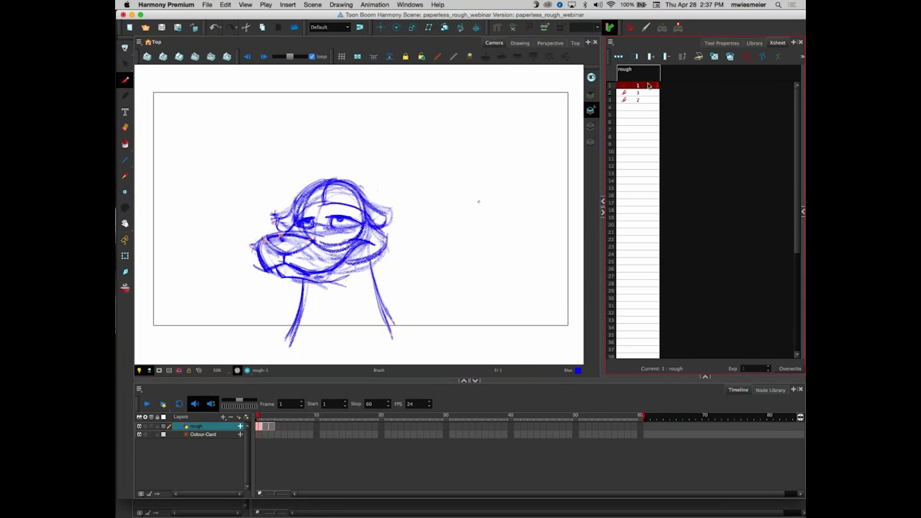
pyautogui.click(802, 59)
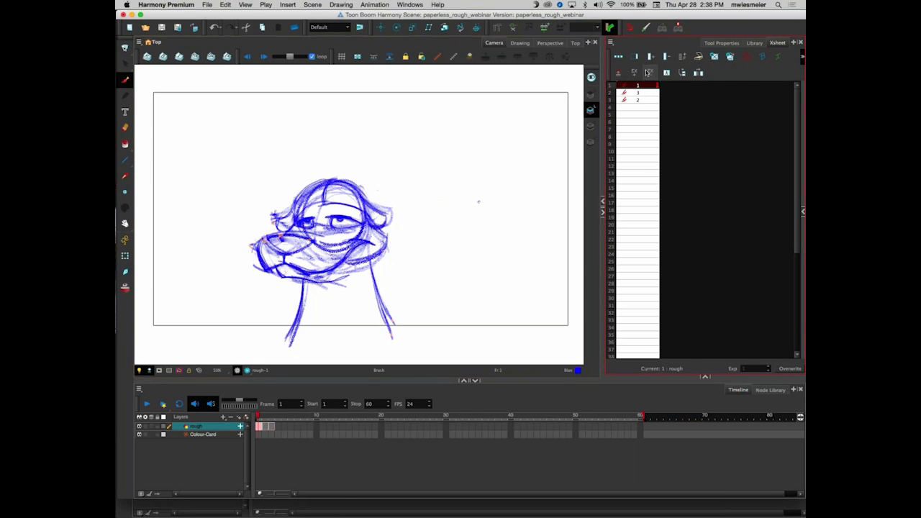
pyautogui.click(634, 73)
pyautogui.click(633, 73)
pyautogui.click(634, 73)
pyautogui.click(634, 73)
pyautogui.click(634, 73)
pyautogui.click(633, 72)
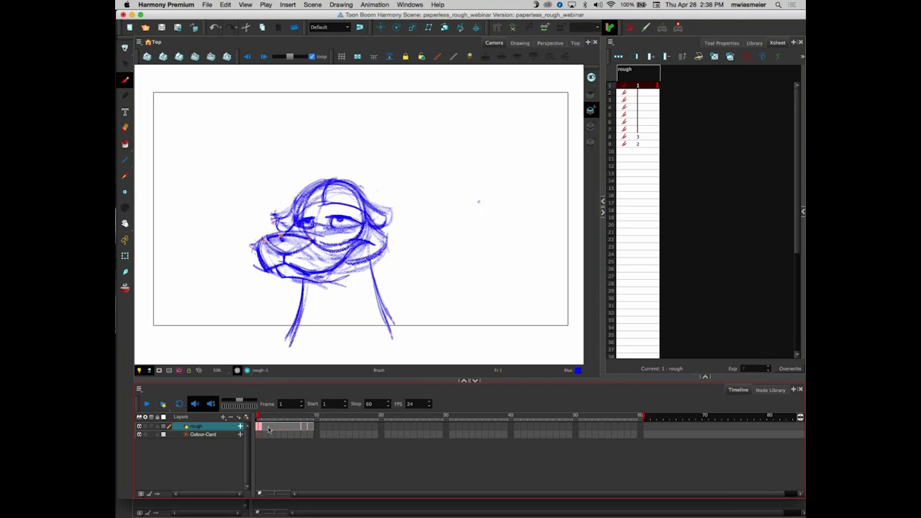
# Set the exposure of drawing 3, starting at frame 8, to five frames so it holds through frame 12
pyautogui.click(305, 428)
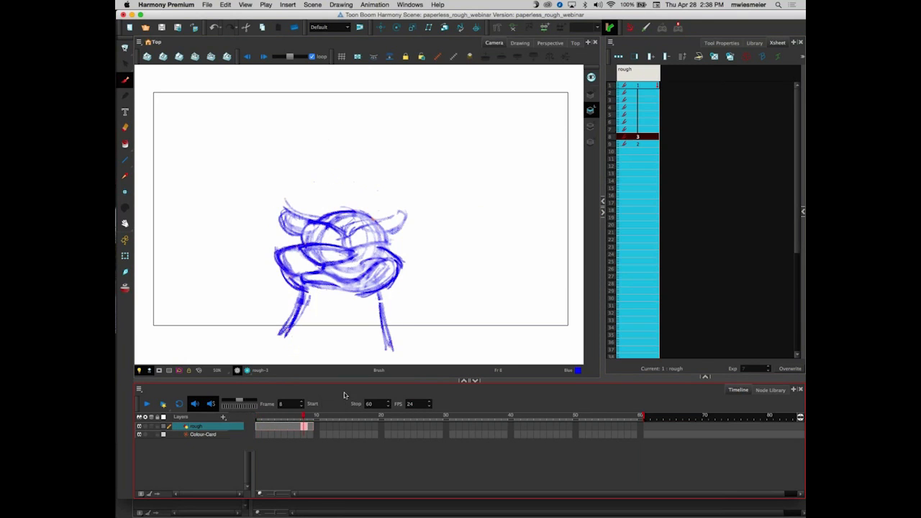
pyautogui.click(645, 137)
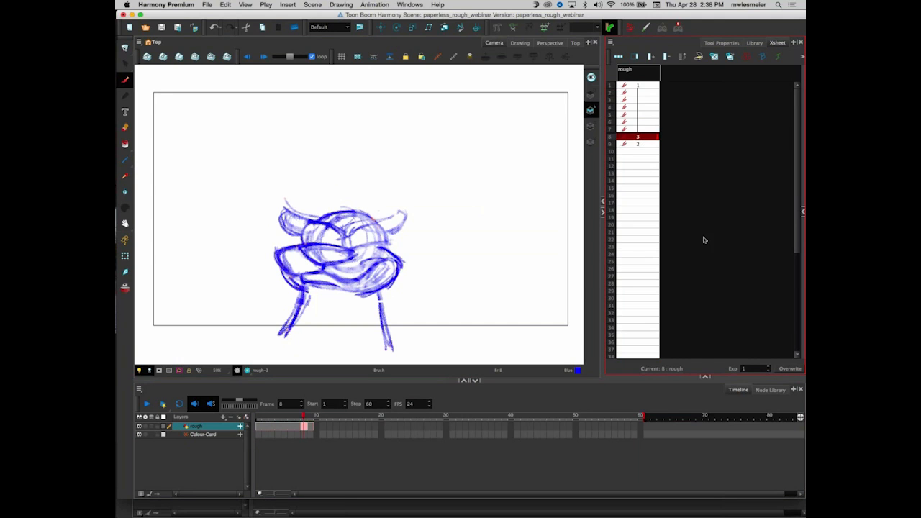
pyautogui.click(768, 367)
pyautogui.click(769, 367)
pyautogui.click(769, 366)
pyautogui.click(769, 366)
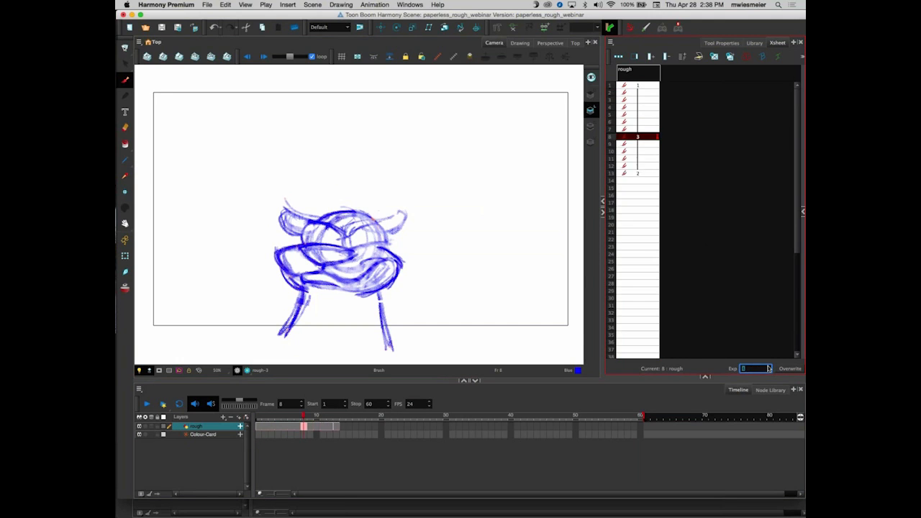
# Set the exposure of drawing 2, starting at frame 13, to 12 frames so it holds through frame 24
pyautogui.click(644, 174)
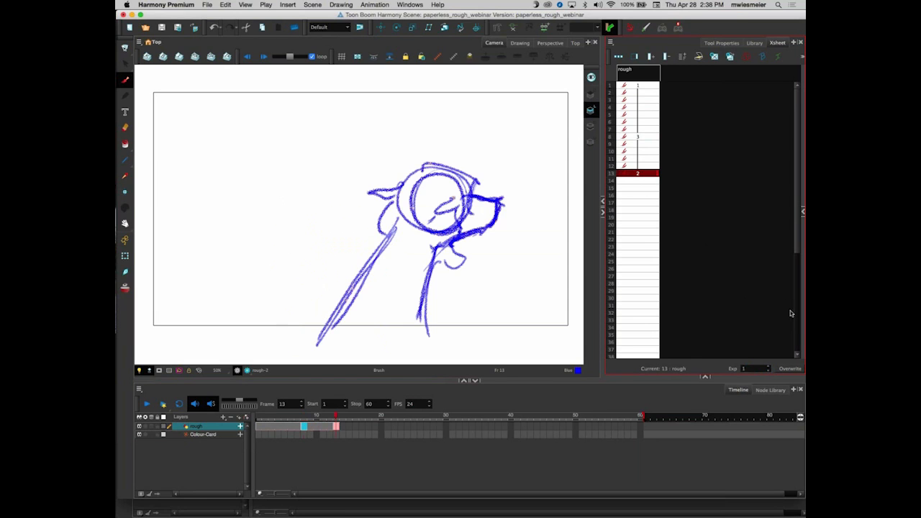
pyautogui.click(769, 367)
pyautogui.click(769, 367)
pyautogui.click(768, 366)
pyautogui.click(769, 366)
pyautogui.click(769, 366)
pyautogui.click(769, 366)
pyautogui.click(769, 367)
pyautogui.click(769, 366)
pyautogui.click(769, 366)
pyautogui.click(769, 366)
pyautogui.click(769, 366)
pyautogui.click(216, 426)
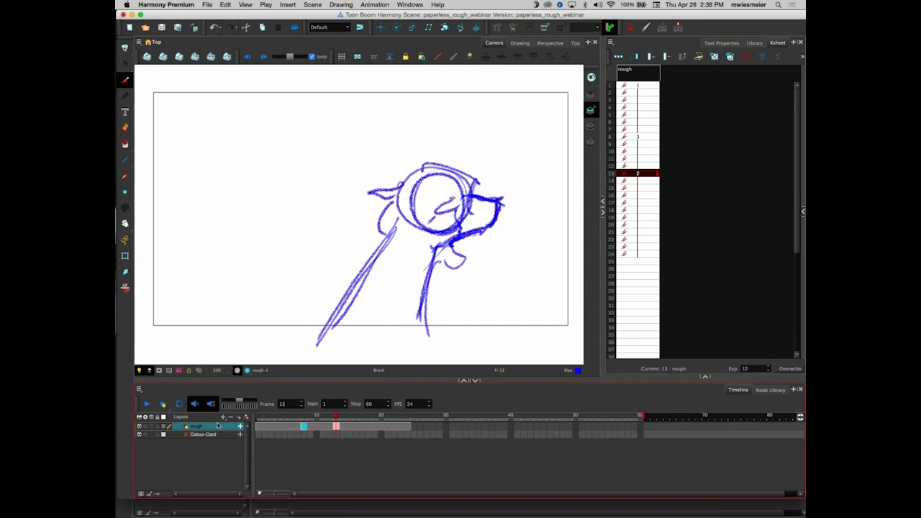
# Set the playback stop frame to 23 and turn on looped playback
pyautogui.click(412, 418)
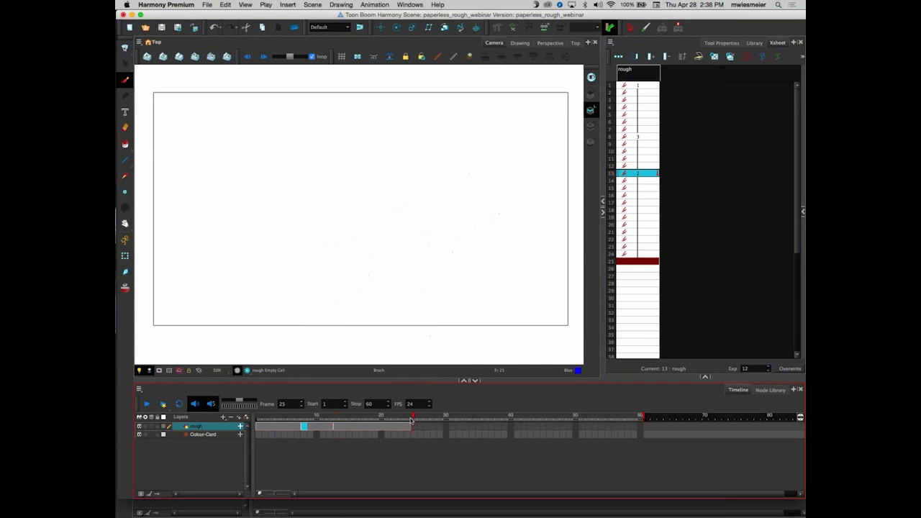
pyautogui.click(407, 419)
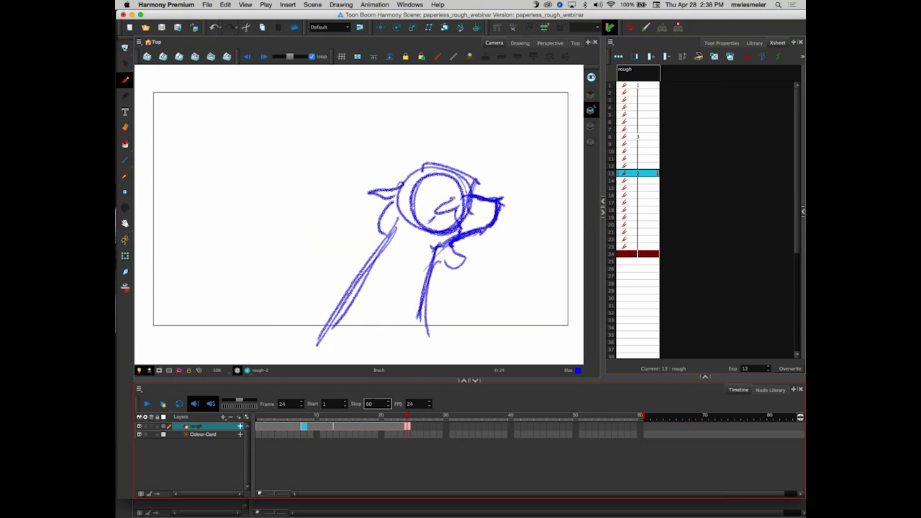
pyautogui.click(377, 403)
pyautogui.write('23')
pyautogui.press('Return')
pyautogui.click(179, 404)
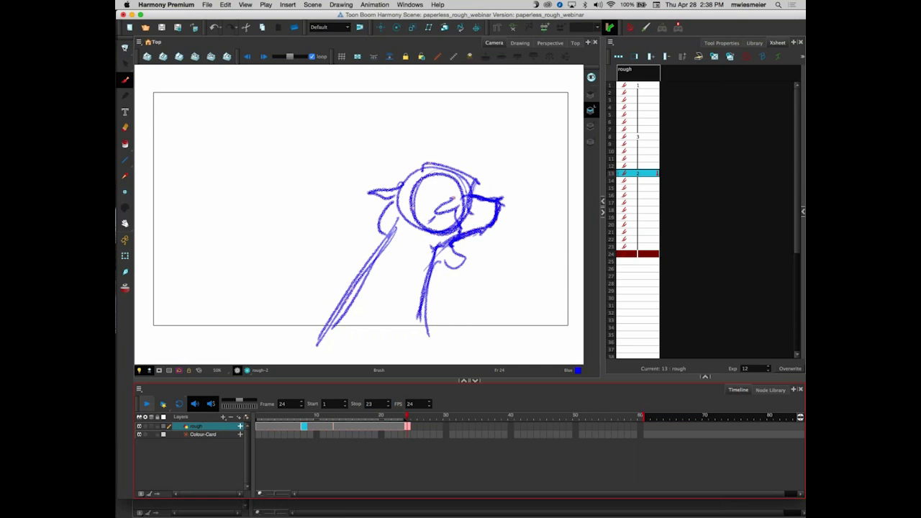
# Render and play the scene, replay the head turn several times in the preview window, and close the preview
pyautogui.click(163, 406)
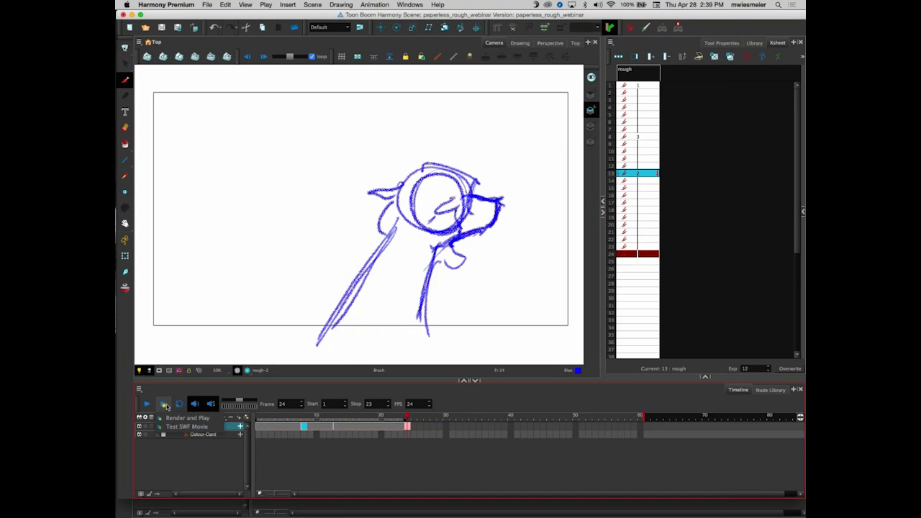
pyautogui.click(200, 418)
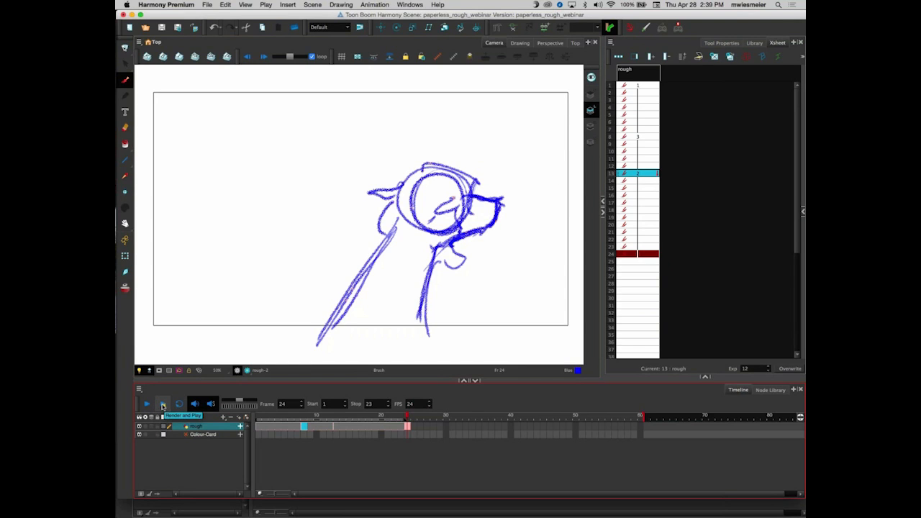
pyautogui.click(163, 407)
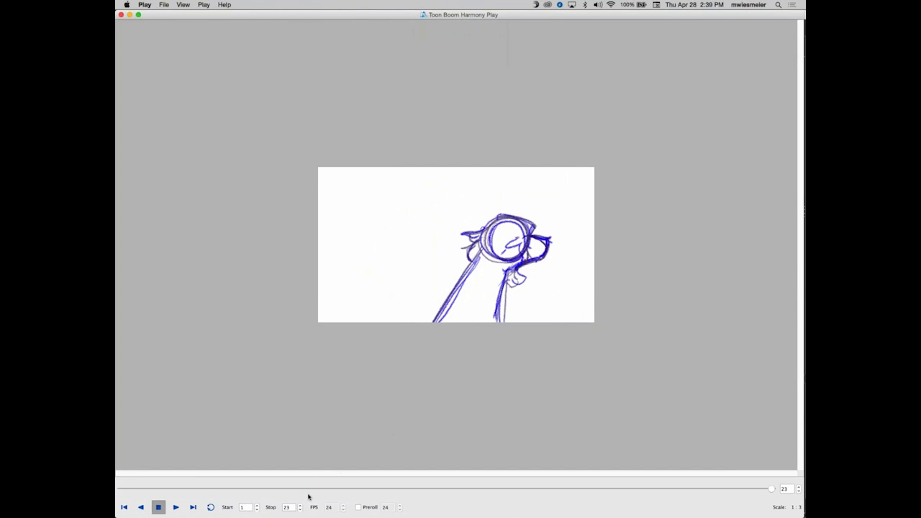
pyautogui.click(176, 508)
pyautogui.click(175, 507)
pyautogui.click(176, 507)
pyautogui.click(176, 508)
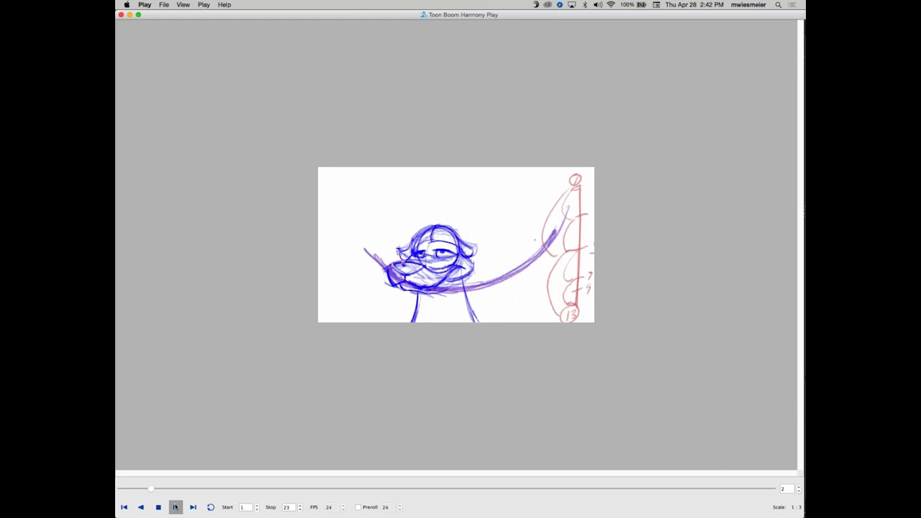
pyautogui.click(176, 508)
pyautogui.click(177, 508)
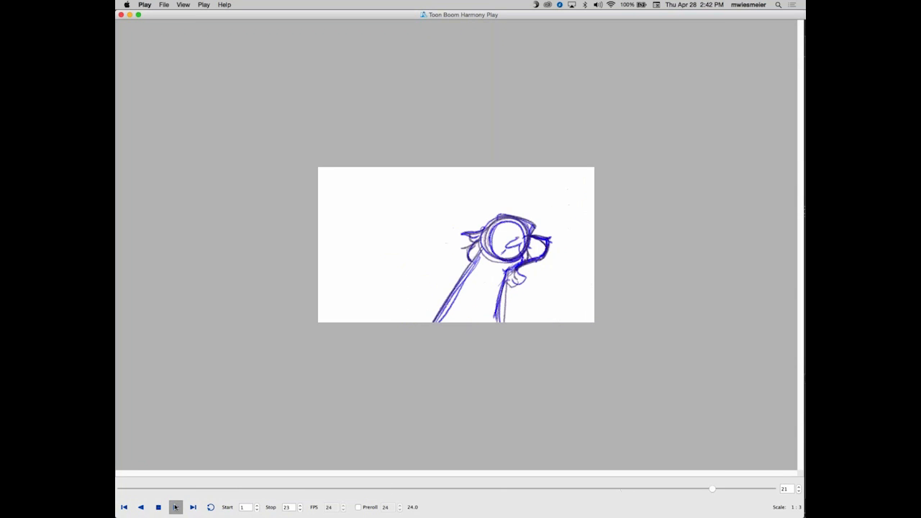
pyautogui.click(176, 507)
pyautogui.click(175, 507)
pyautogui.click(121, 14)
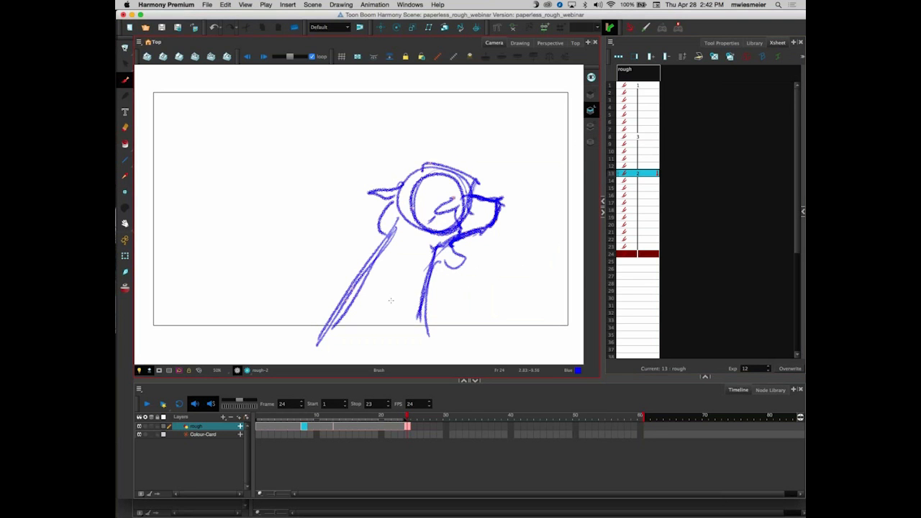
# Play the timed poses in the Camera view and save the scene
pyautogui.press('Return')
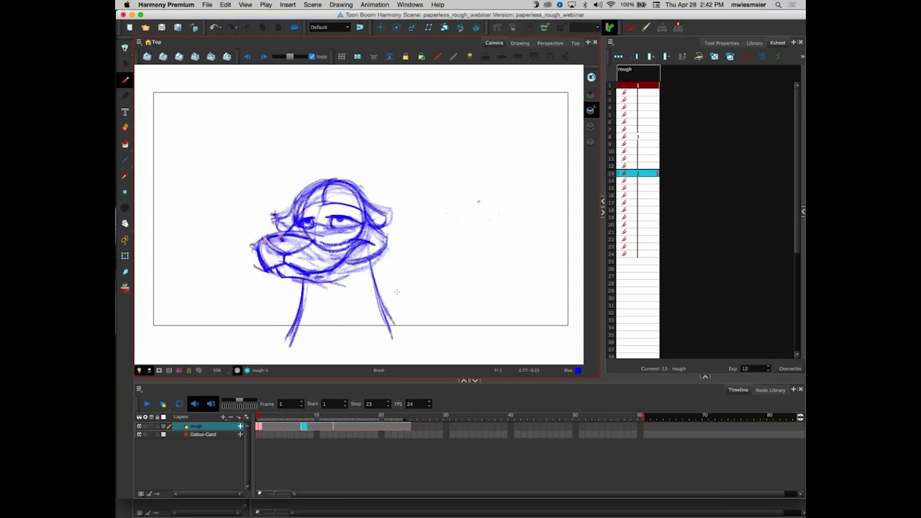
pyautogui.press('super+s')
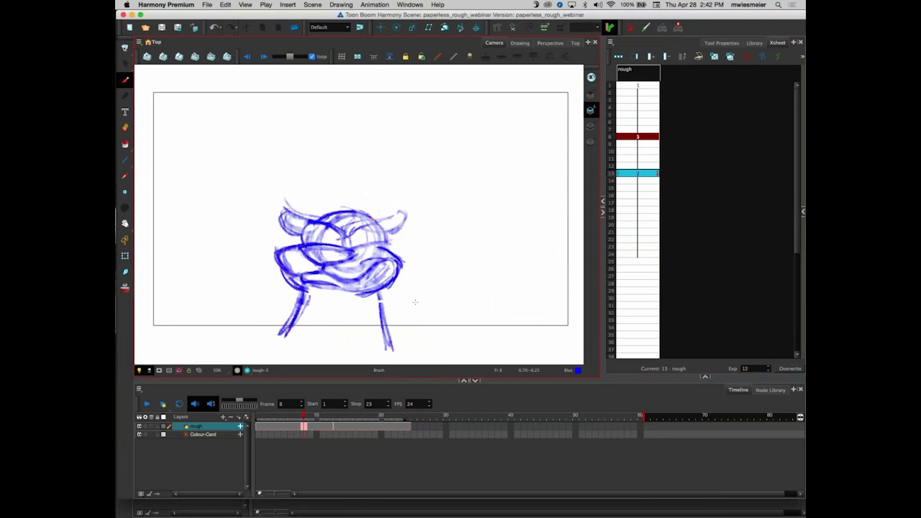
# Disable the overlay, colour and underlay art in the rough layer's drawing properties, leaving only the line art enabled
pyautogui.click(217, 429)
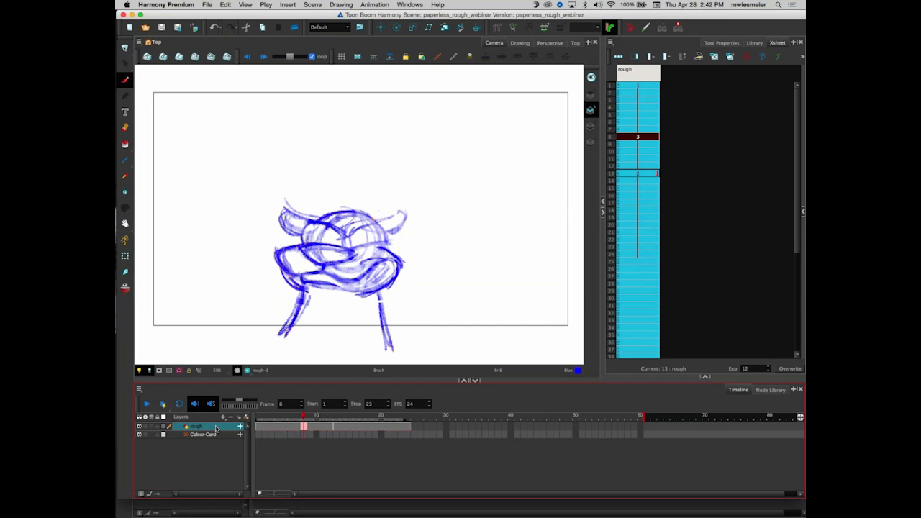
pyautogui.rightClick(216, 428)
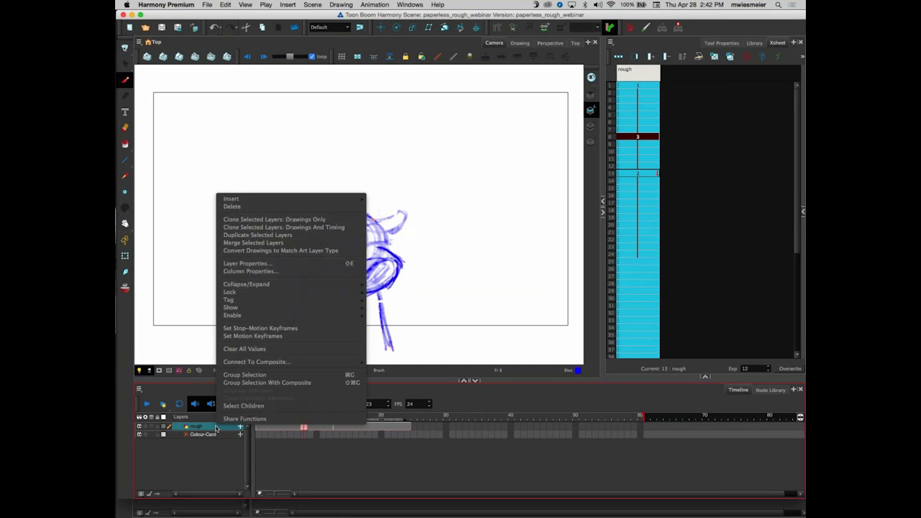
pyautogui.click(326, 265)
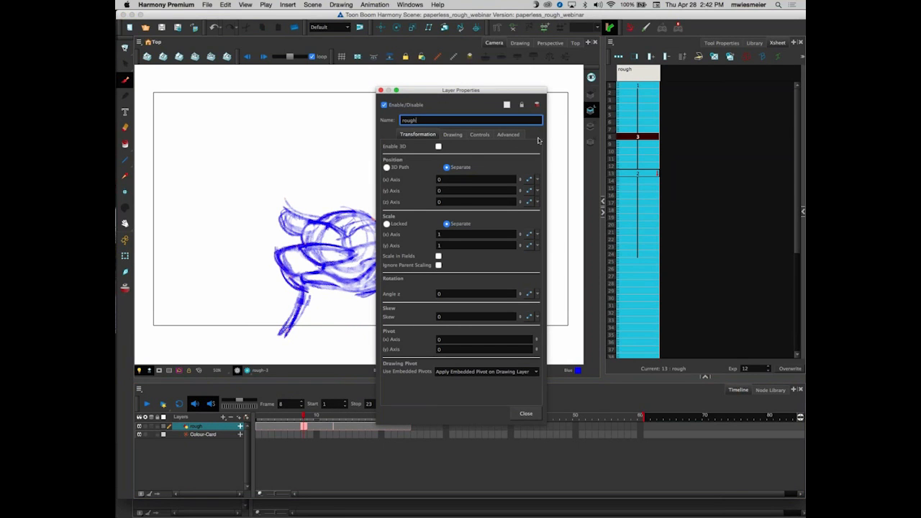
pyautogui.click(456, 137)
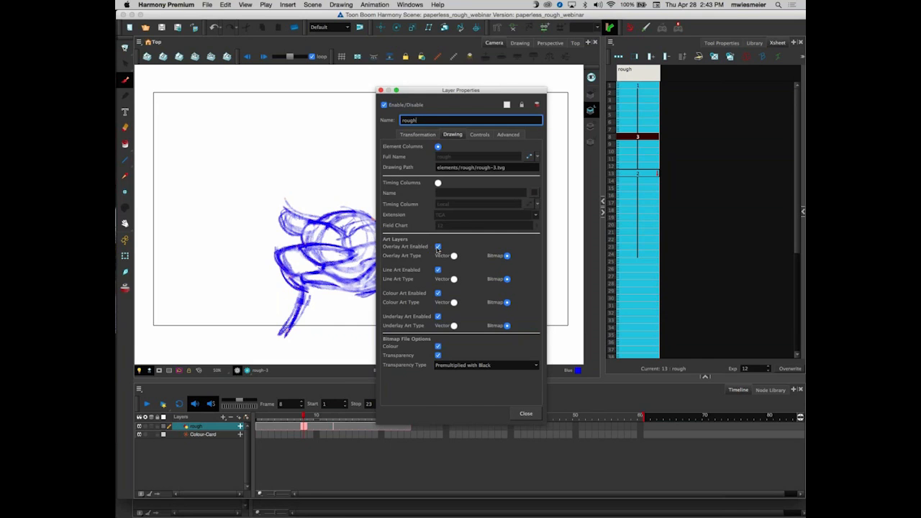
pyautogui.moveTo(508, 86); pyautogui.dragTo(496, 52)
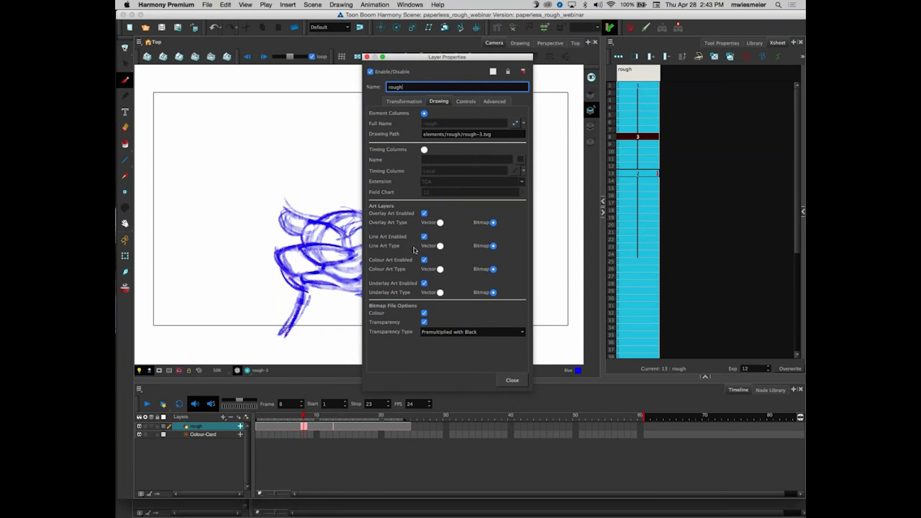
pyautogui.click(425, 213)
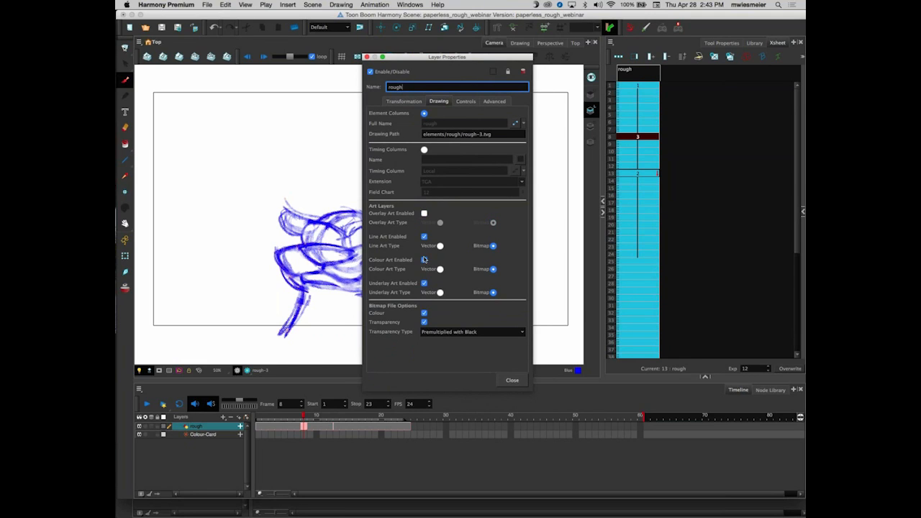
pyautogui.click(425, 260)
pyautogui.click(424, 283)
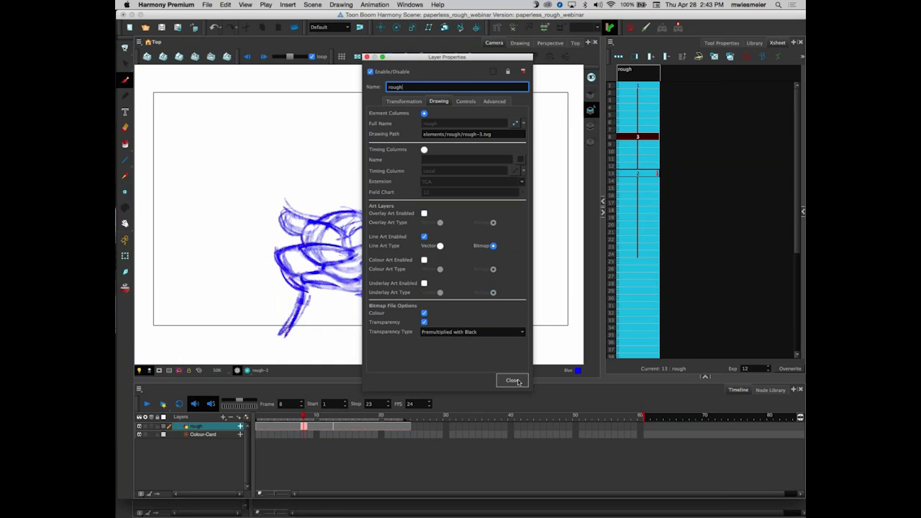
pyautogui.click(512, 380)
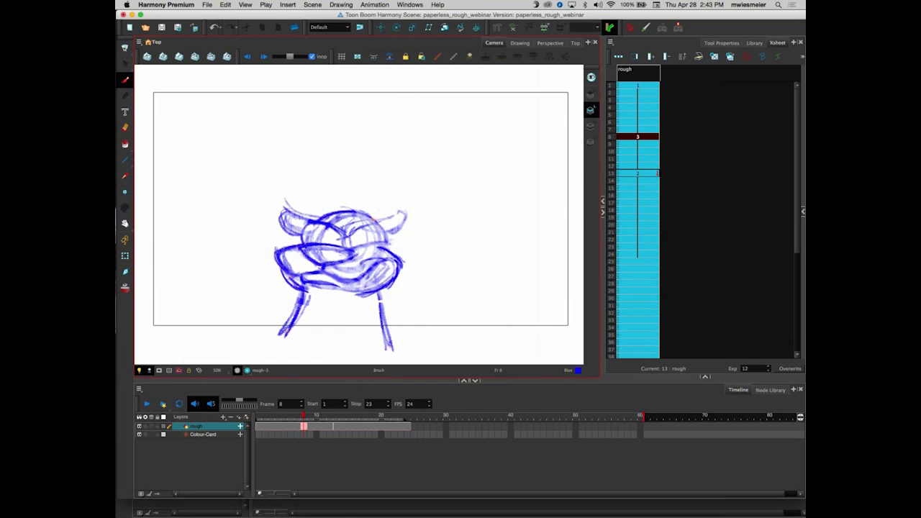
# Render the scene again including the already rendered frames, replay the head turn in the preview window, and close the preview
pyautogui.click(164, 405)
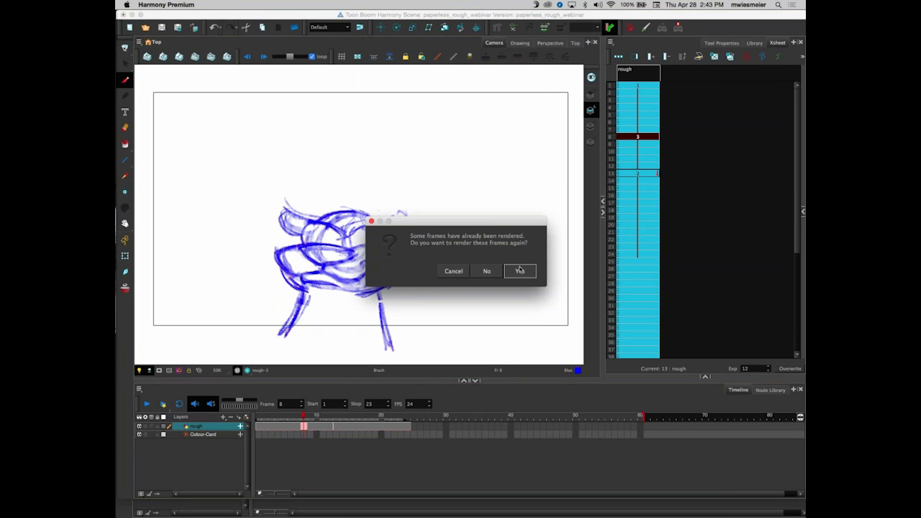
pyautogui.click(519, 269)
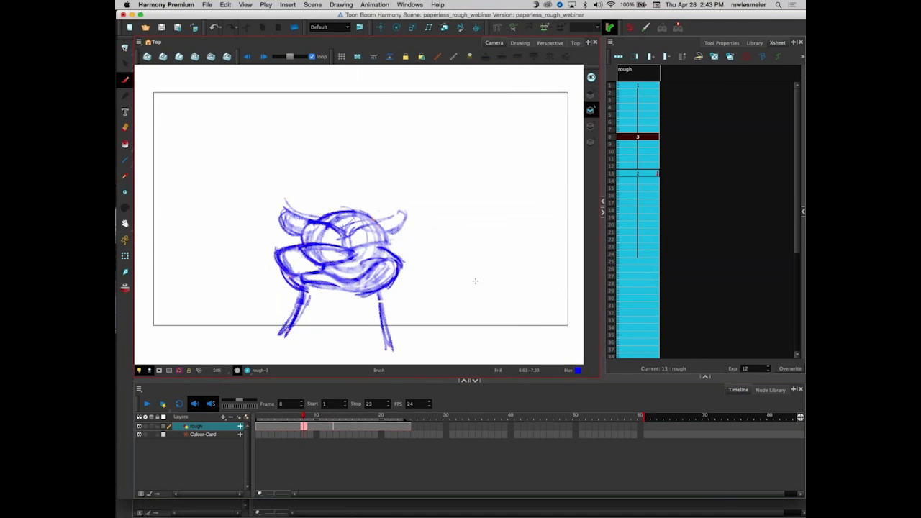
pyautogui.click(737, 290)
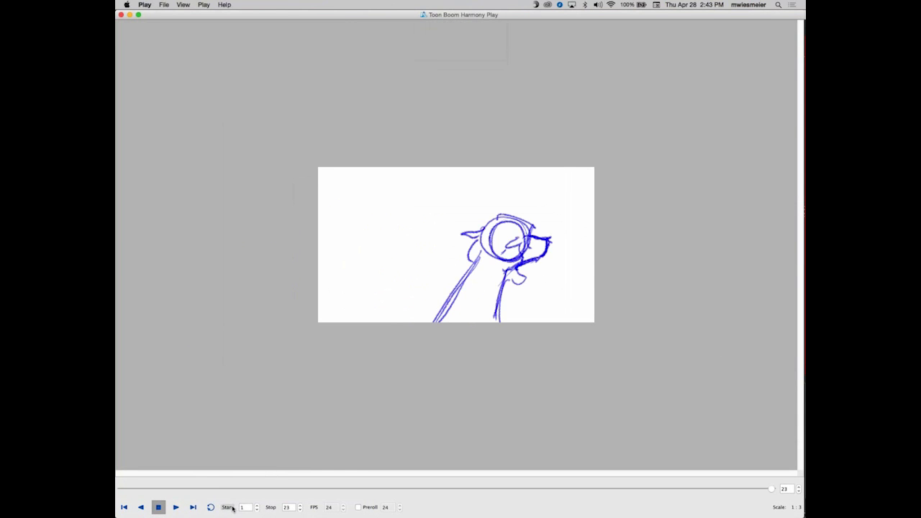
pyautogui.click(176, 507)
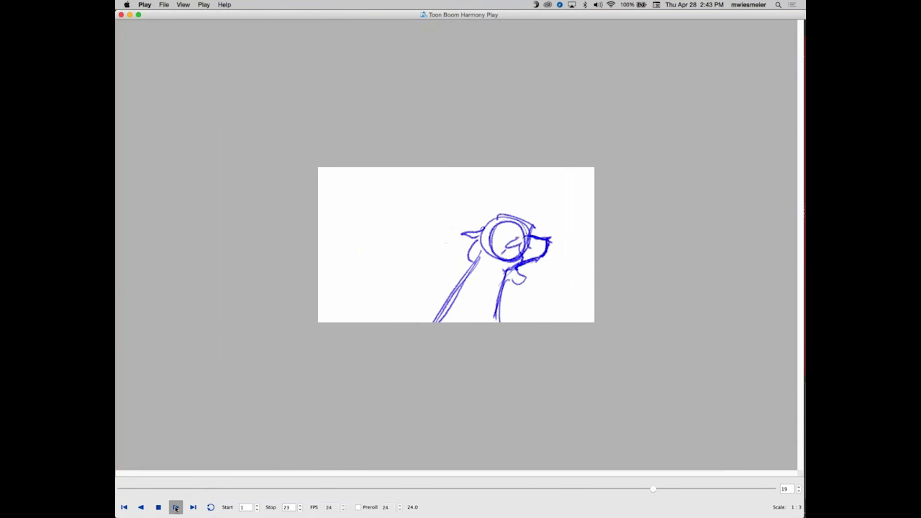
pyautogui.click(176, 508)
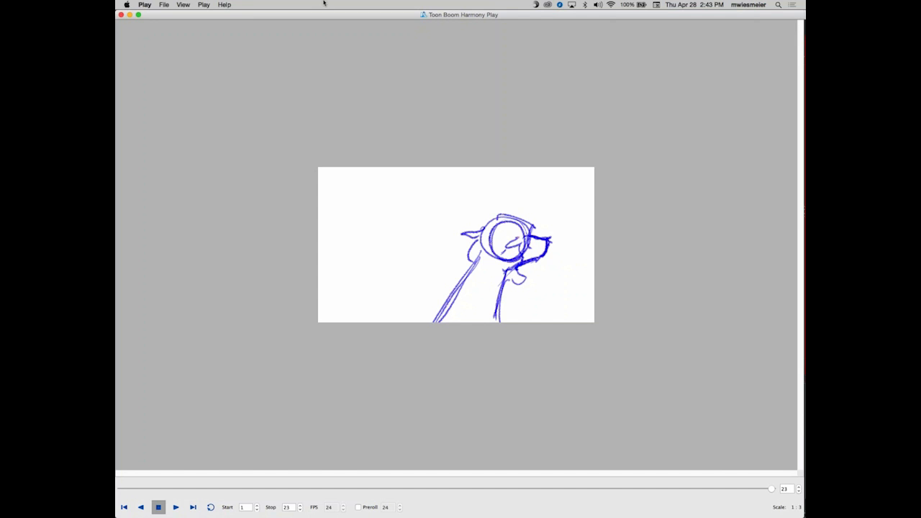
pyautogui.moveTo(323, 16); pyautogui.dragTo(318, 16)
pyautogui.moveTo(174, 15); pyautogui.dragTo(222, 16)
pyautogui.click(165, 15)
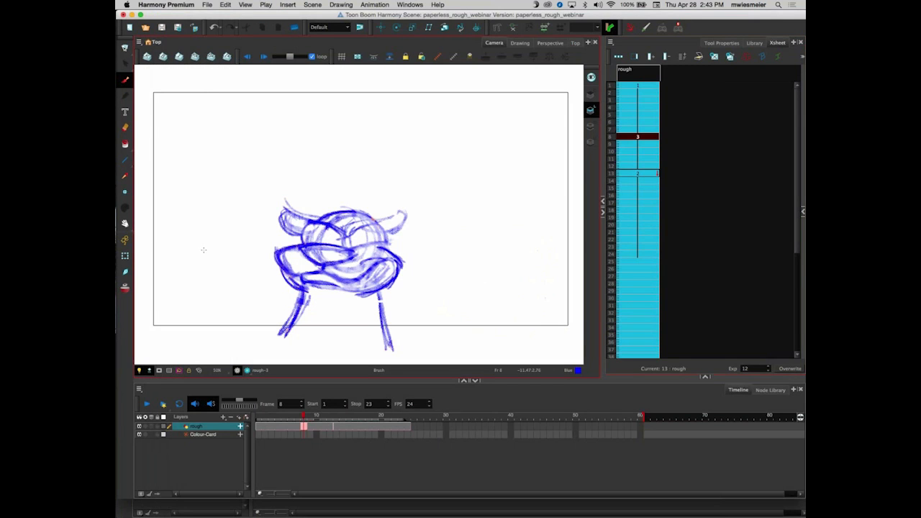
# View the colour and overlay art, then enable overlay art and disable line art in the rough layer's drawing properties
pyautogui.click(591, 127)
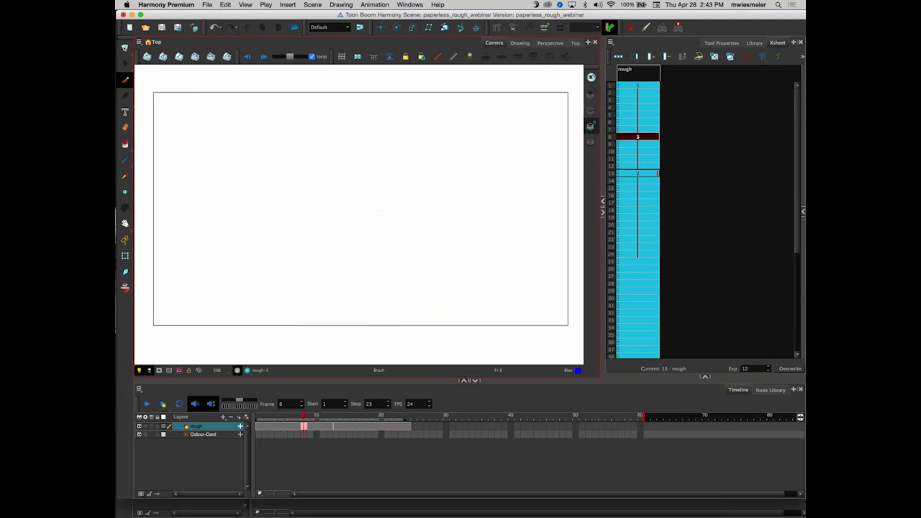
pyautogui.click(592, 94)
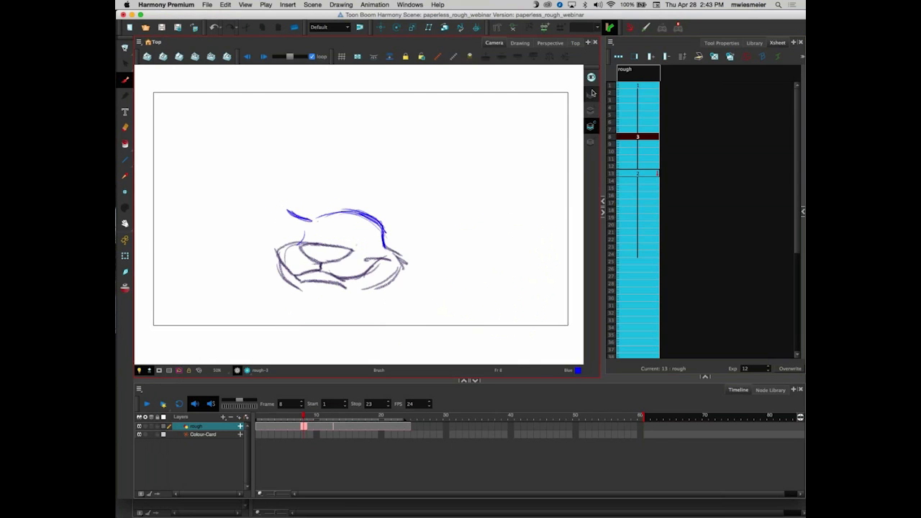
pyautogui.rightClick(213, 429)
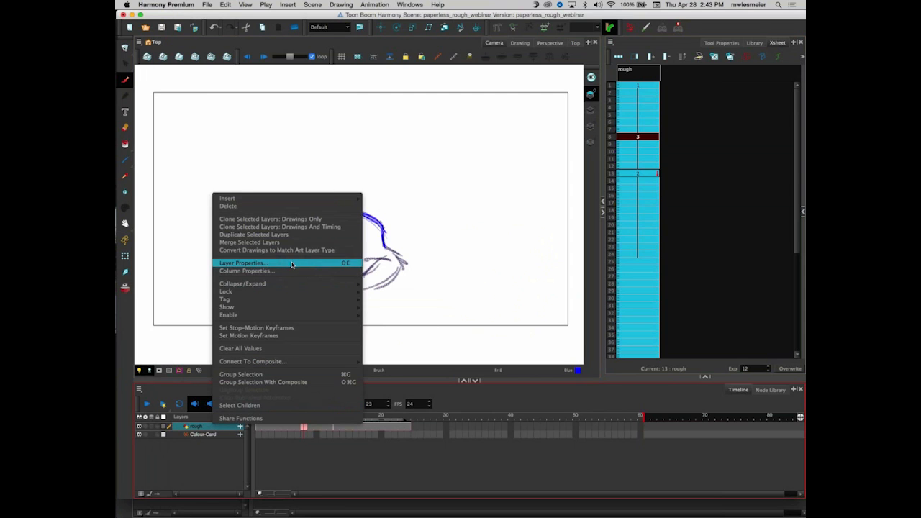
pyautogui.click(291, 263)
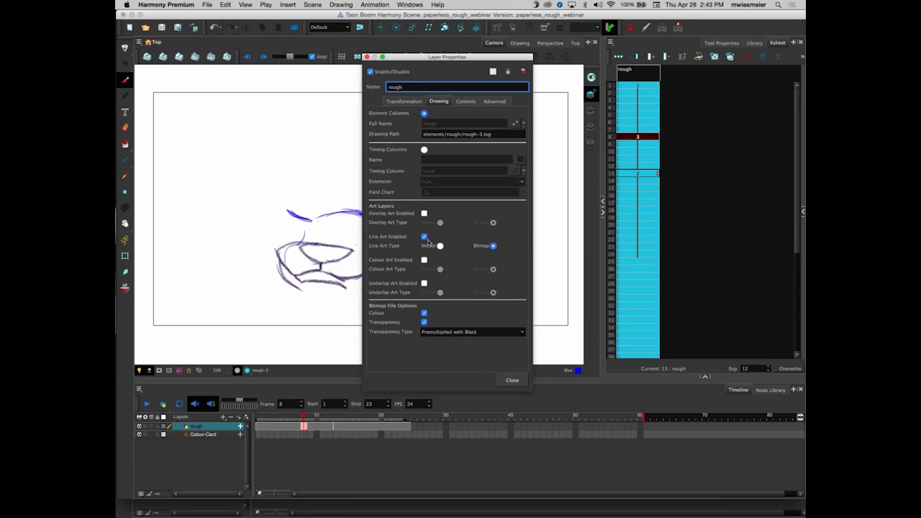
pyautogui.click(424, 213)
pyautogui.click(424, 236)
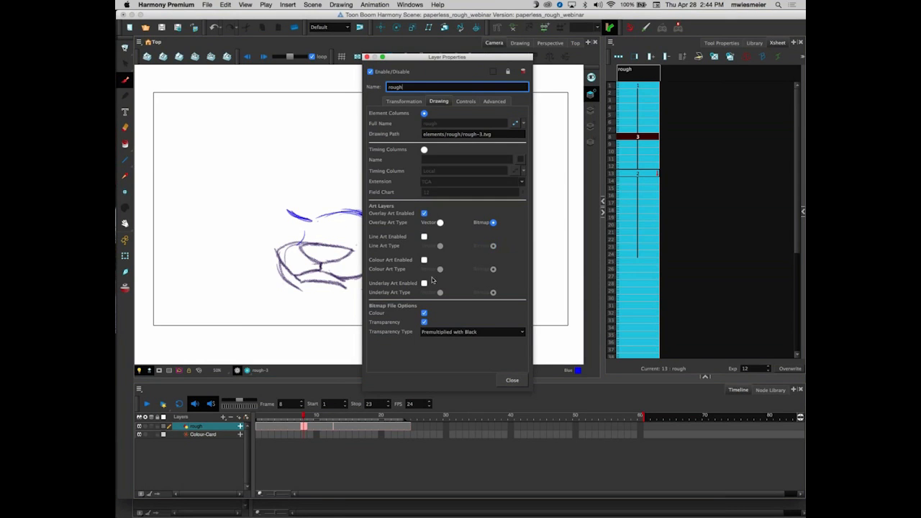
pyautogui.click(512, 380)
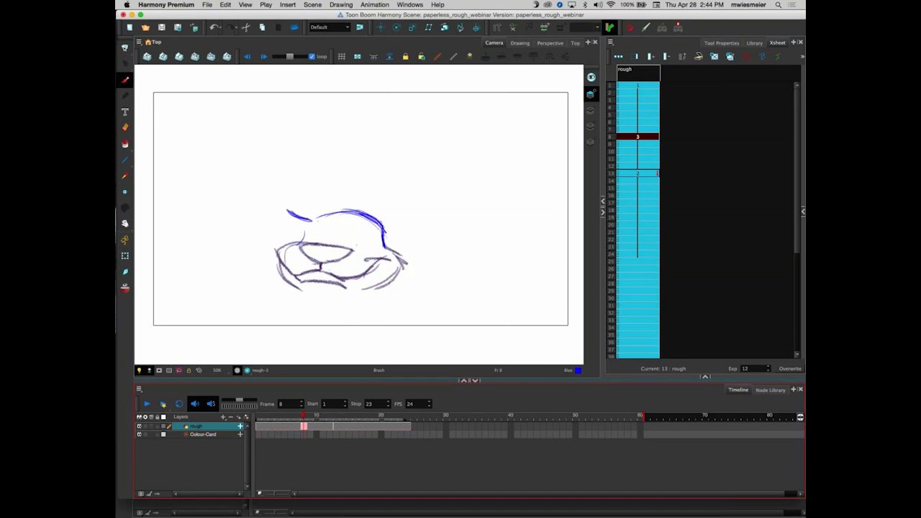
# Show the line art layer in the Camera view and compare the drawings at frames 1 and 8
pyautogui.click(638, 173)
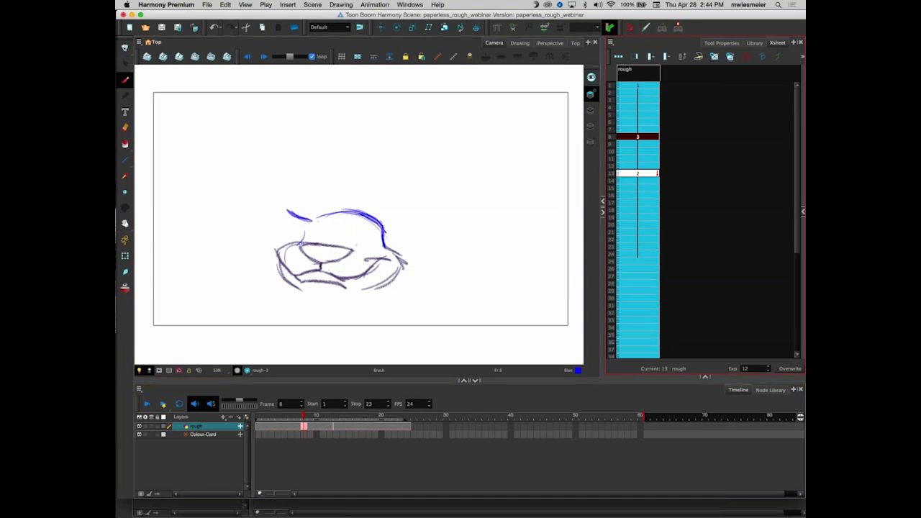
pyautogui.click(592, 111)
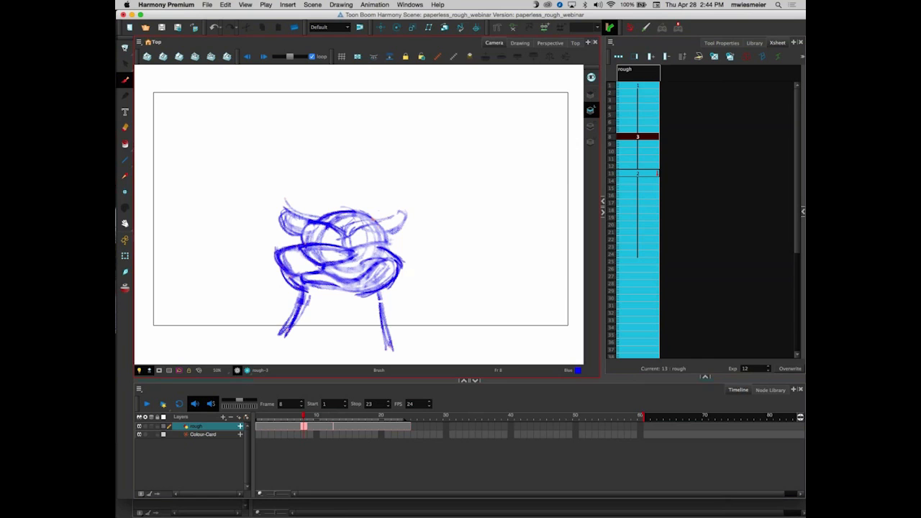
pyautogui.click(259, 427)
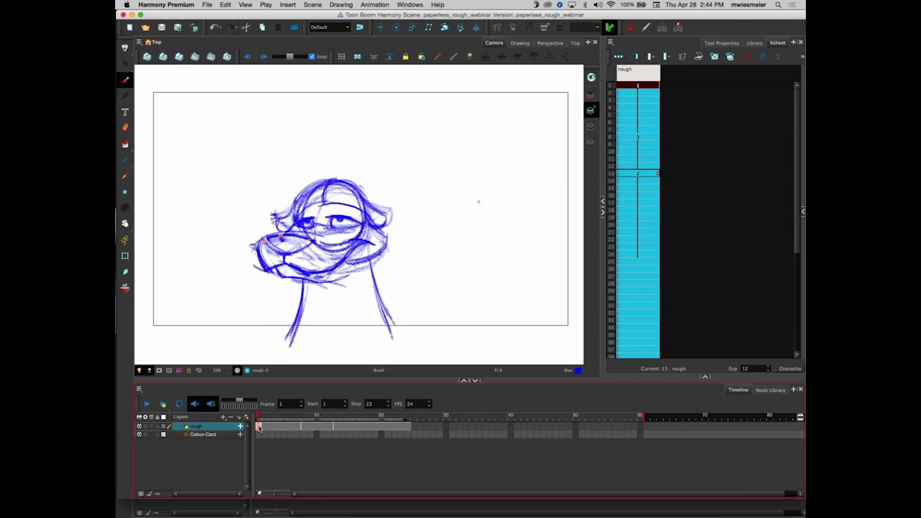
pyautogui.click(303, 428)
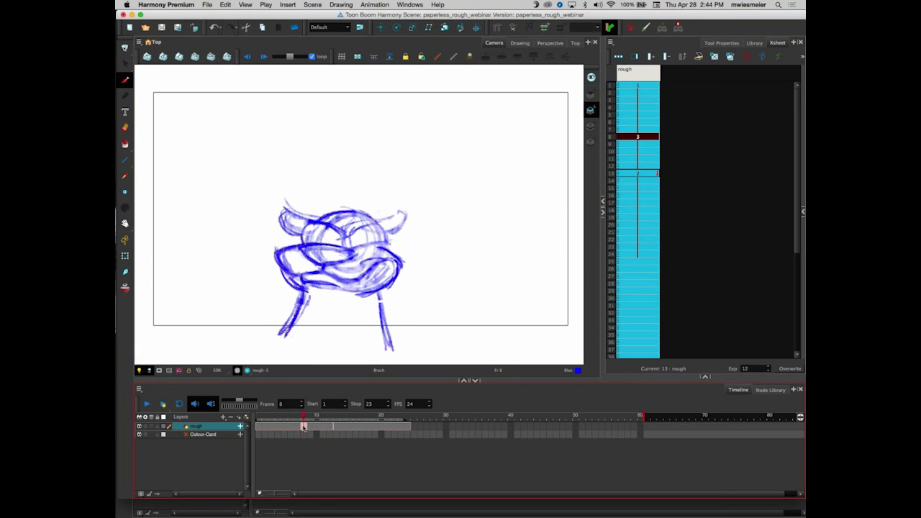
pyautogui.click(260, 429)
# Display all art layers together and compare the first pose at frame 1 with the last pose at frame 24
pyautogui.click(591, 93)
pyautogui.moveTo(572, 206); pyautogui.dragTo(563, 207)
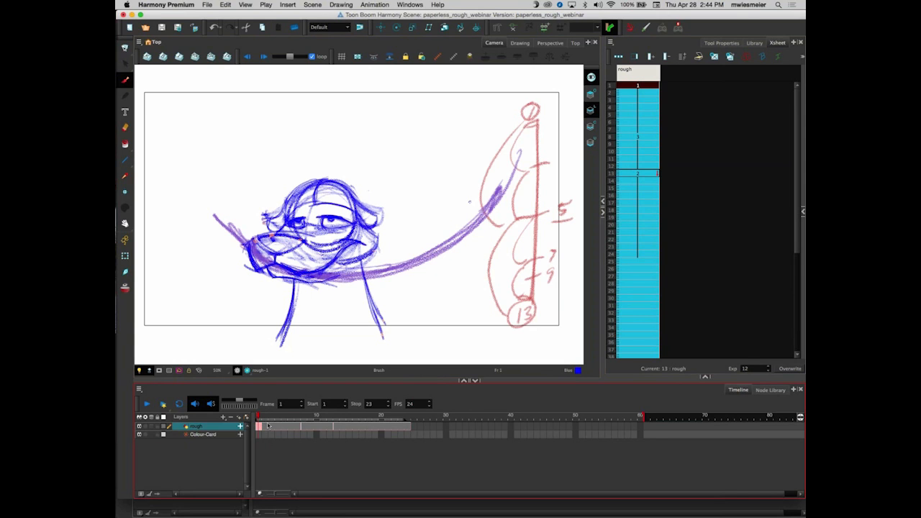
pyautogui.click(407, 428)
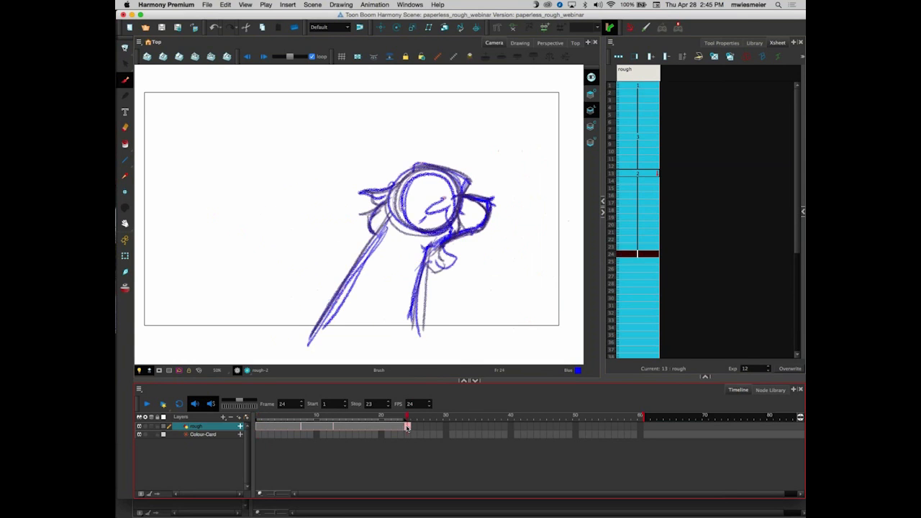
pyautogui.click(260, 428)
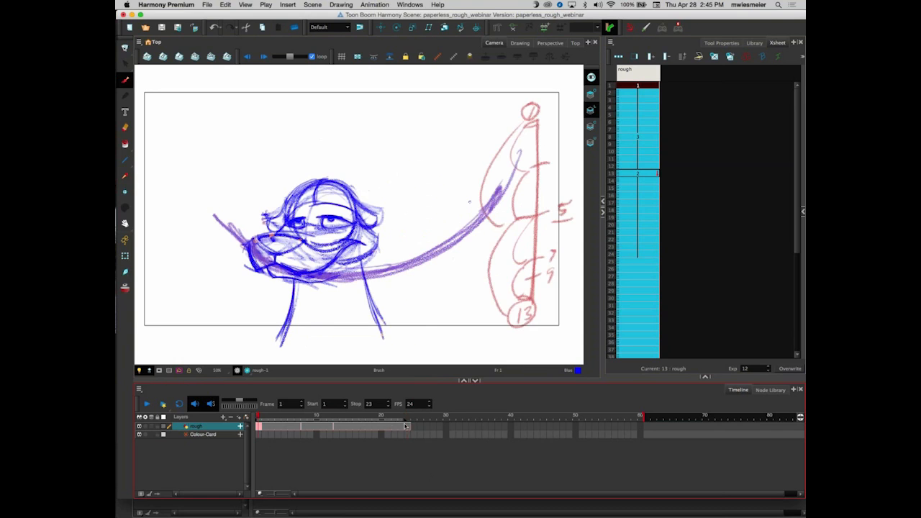
pyautogui.click(408, 427)
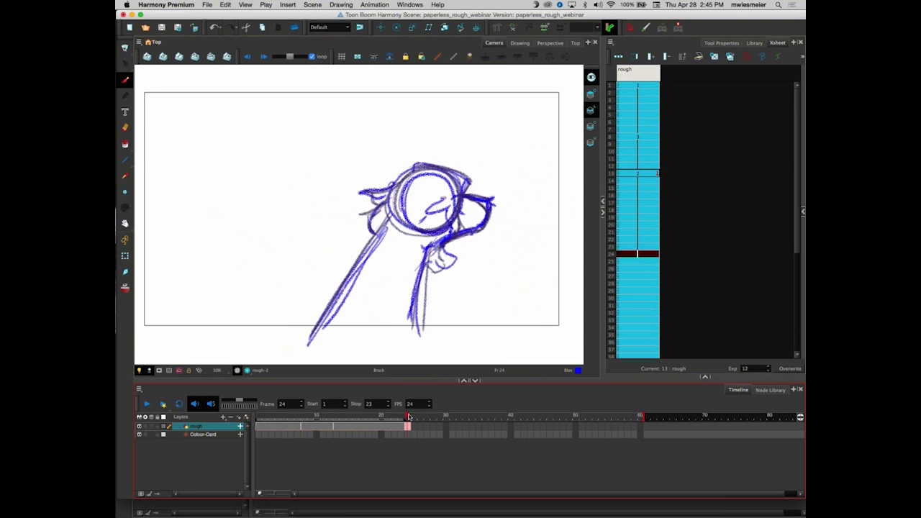
# Brush over the circled 13 in frame 1's timing chart in the New 0 colour to read 23, checking against frame 24
pyautogui.click(259, 428)
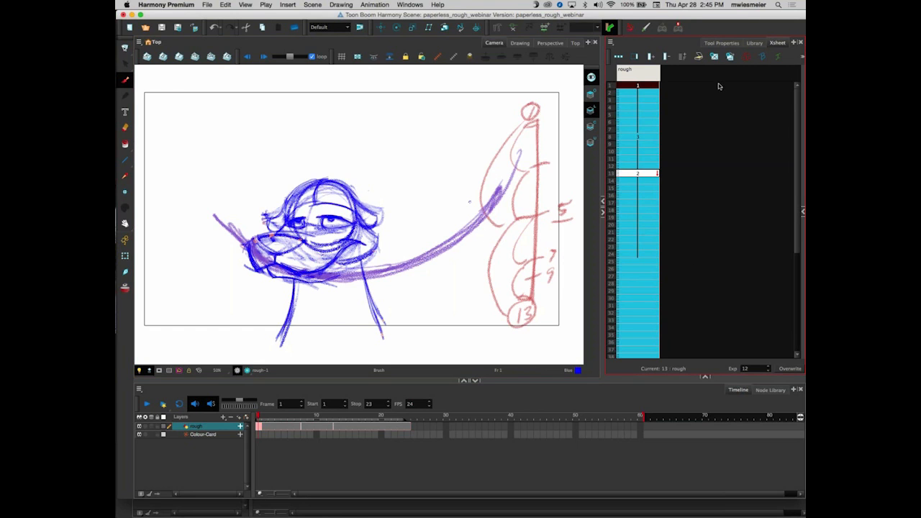
pyautogui.click(706, 378)
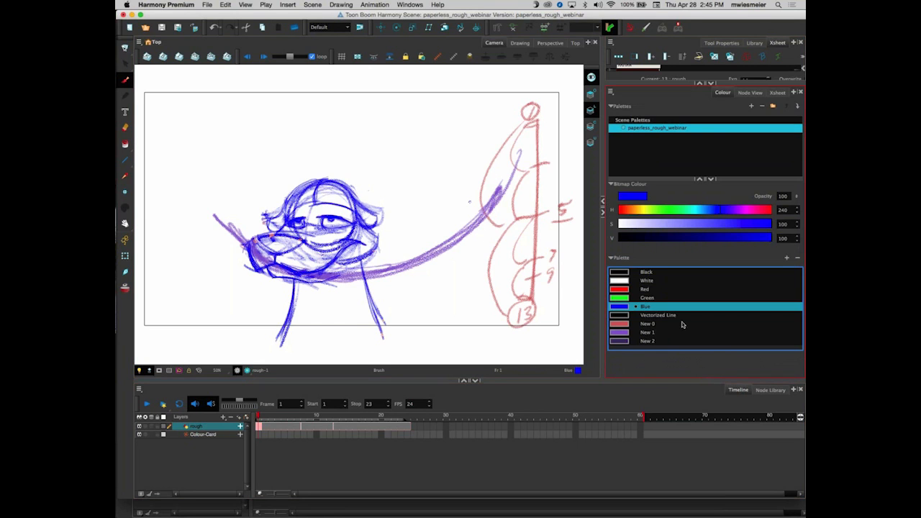
pyautogui.click(623, 325)
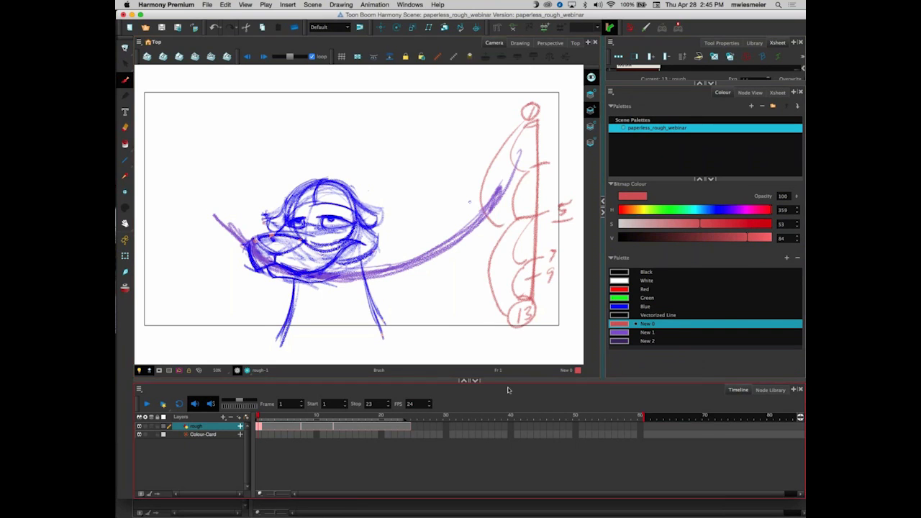
pyautogui.click(408, 426)
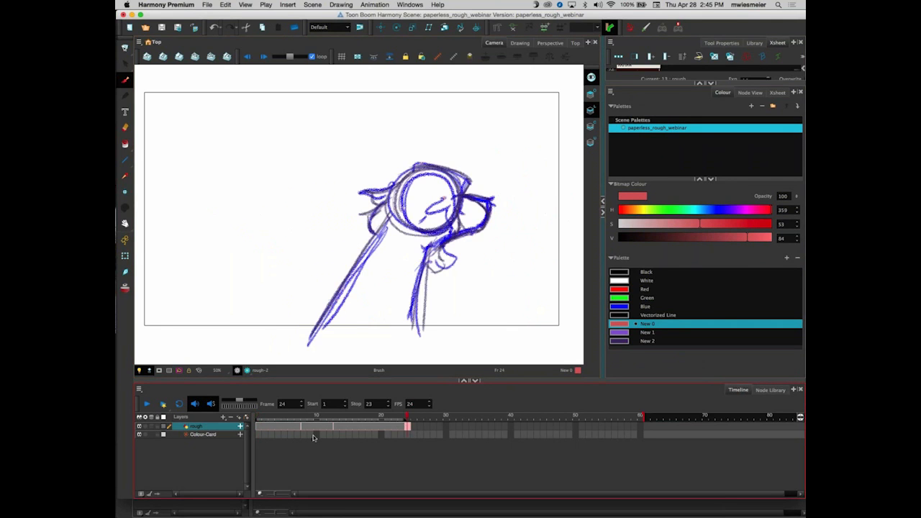
pyautogui.click(260, 427)
pyautogui.moveTo(513, 316)
pyautogui.mouseDown()
pyautogui.moveTo(521, 311)
pyautogui.moveTo(513, 325)
pyautogui.moveTo(523, 324)
pyautogui.mouseUp()
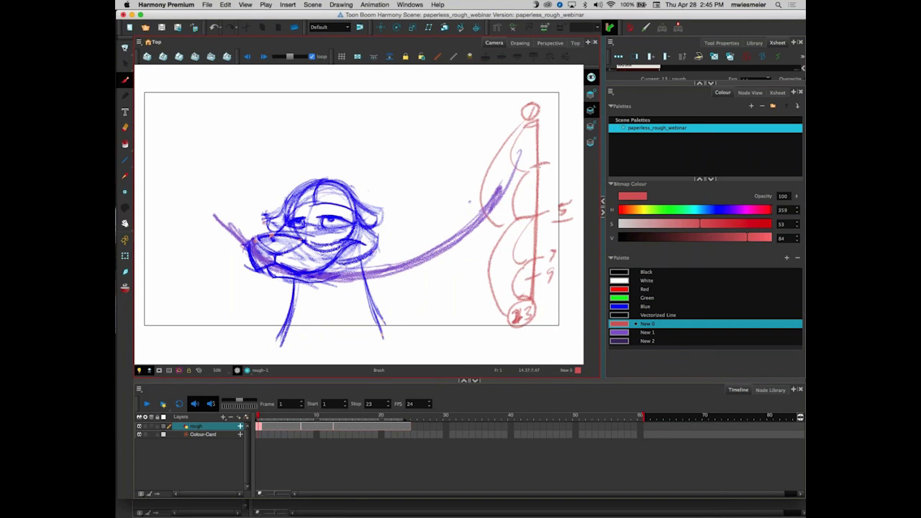
pyautogui.click(260, 426)
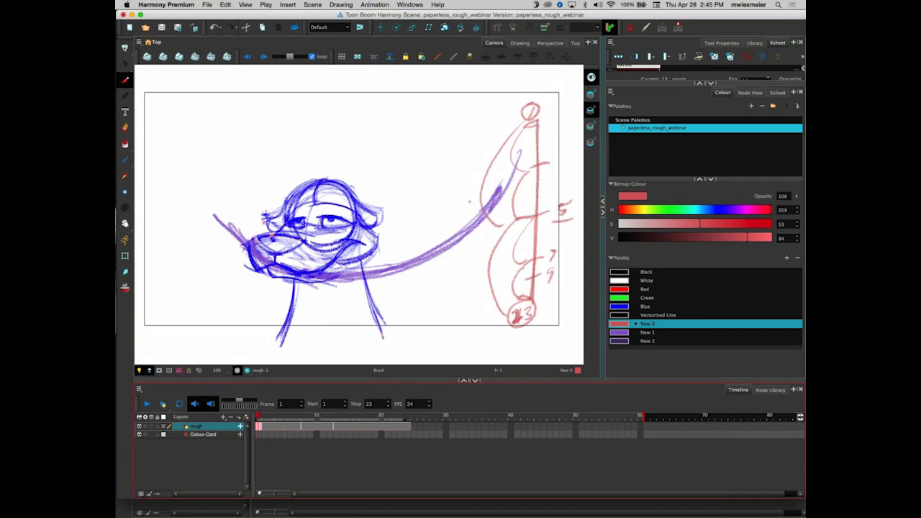
pyautogui.click(410, 429)
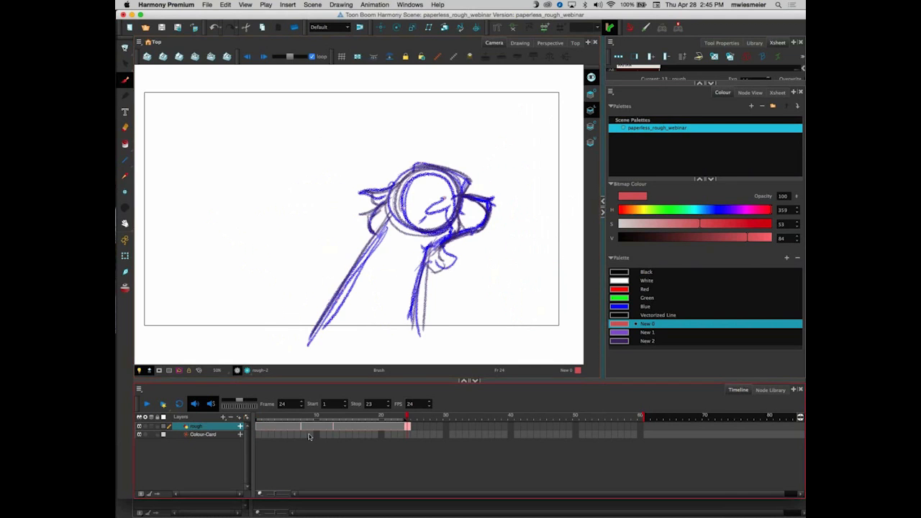
# Turn on onion skinning for the rough layer, extend its range from frame 24 back to frame 1, and return to frame 1
pyautogui.click(260, 427)
pyautogui.click(125, 289)
pyautogui.moveTo(268, 414); pyautogui.dragTo(411, 415)
pyautogui.moveTo(262, 418); pyautogui.dragTo(407, 419)
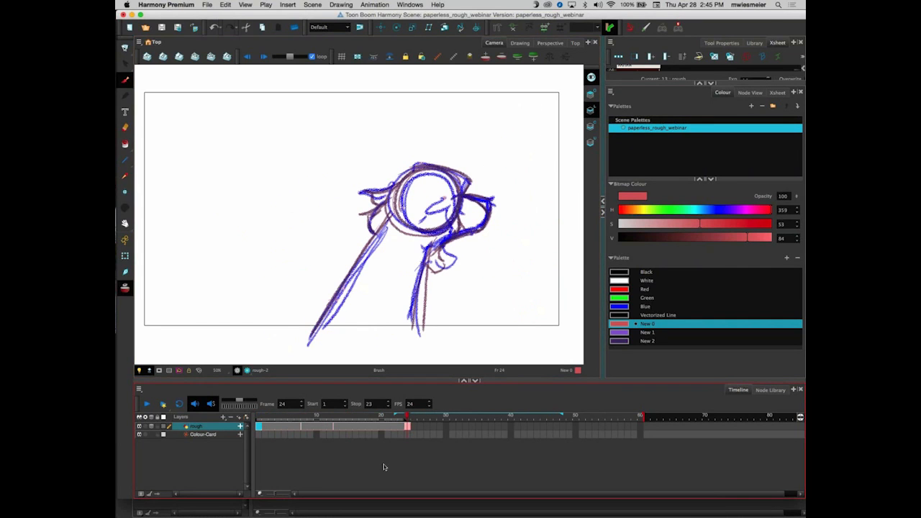
pyautogui.moveTo(396, 416); pyautogui.dragTo(259, 415)
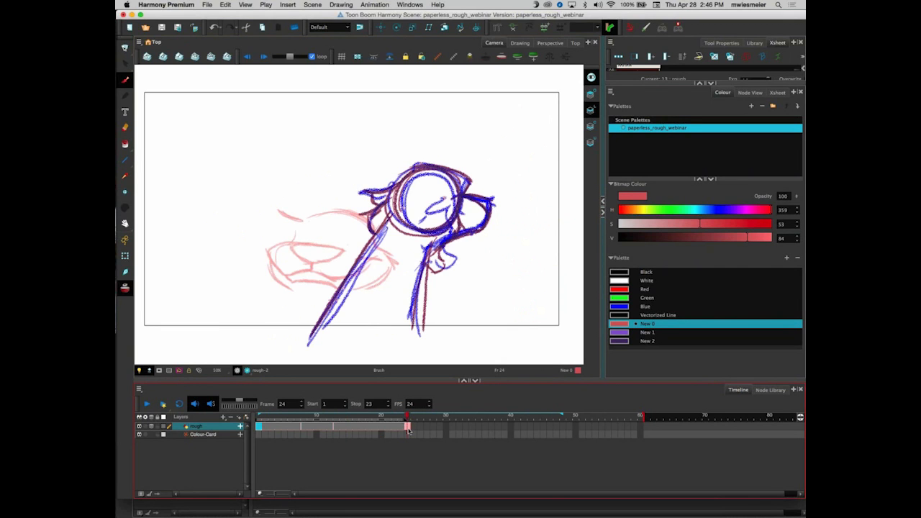
pyautogui.click(260, 427)
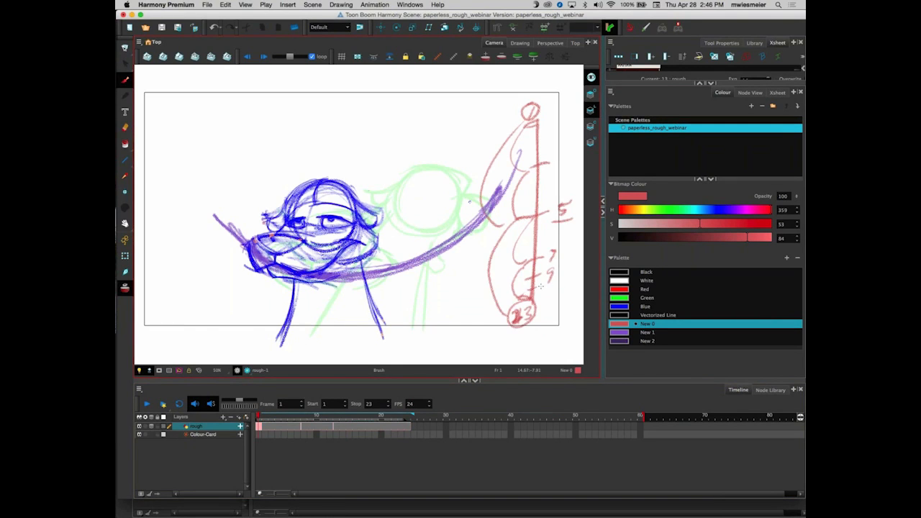
# Add the frame numbers 11, 13, 15 and 3 to frame 1's timing chart with the brush
pyautogui.moveTo(538, 291); pyautogui.dragTo(544, 303)
pyautogui.moveTo(544, 303); pyautogui.dragTo(543, 308)
pyautogui.moveTo(555, 157); pyautogui.dragTo(556, 169)
# Draw a horizontal line divided into four equal spaces above the head, with an arrow pointing right beneath it
pyautogui.moveTo(254, 107)
pyautogui.mouseDown()
pyautogui.moveTo(254, 131)
pyautogui.moveTo(448, 115)
pyautogui.mouseUp()
pyautogui.moveTo(449, 110); pyautogui.dragTo(449, 125)
pyautogui.moveTo(355, 107); pyautogui.dragTo(354, 129)
pyautogui.moveTo(303, 106); pyautogui.dragTo(303, 128)
pyautogui.moveTo(405, 107); pyautogui.dragTo(406, 126)
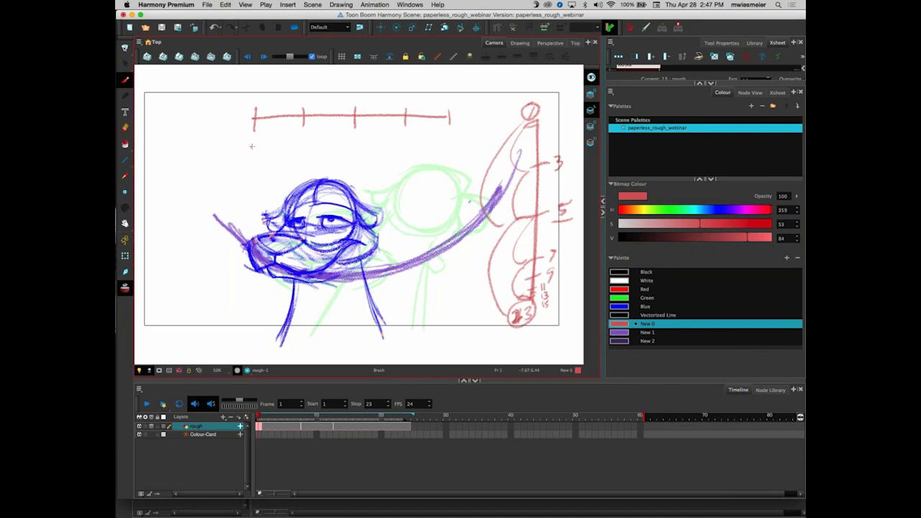
pyautogui.moveTo(252, 146)
pyautogui.mouseDown()
pyautogui.moveTo(452, 142)
pyautogui.moveTo(440, 147)
pyautogui.mouseUp()
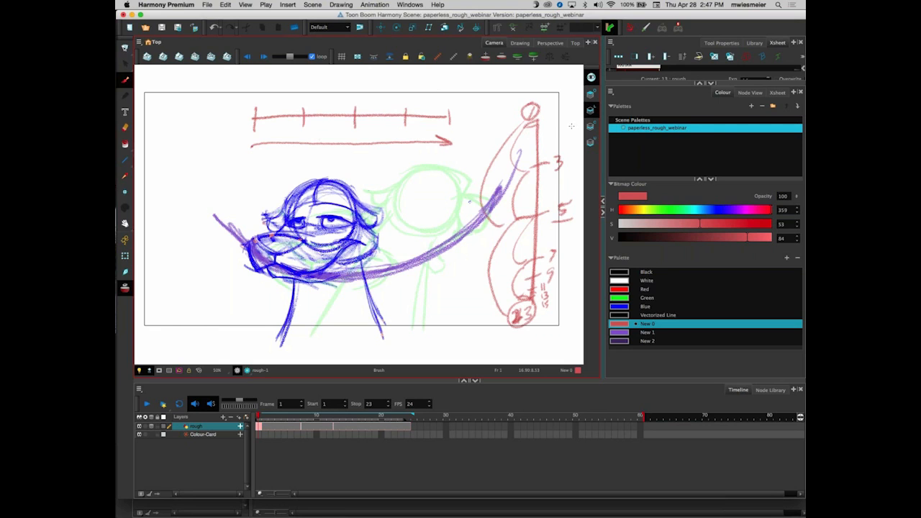
# Brush four short stacked marks above the chart's 3 on different art layers, and scribble a loose red figure left of the divided line
pyautogui.moveTo(578, 143); pyautogui.dragTo(550, 143)
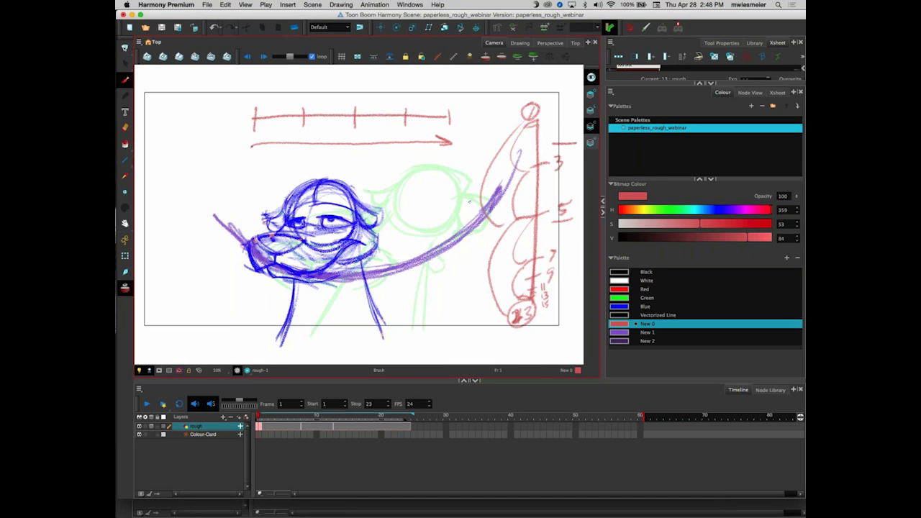
pyautogui.moveTo(213, 140)
pyautogui.mouseDown()
pyautogui.moveTo(184, 130)
pyautogui.moveTo(223, 144)
pyautogui.moveTo(245, 115)
pyautogui.moveTo(198, 167)
pyautogui.moveTo(209, 198)
pyautogui.moveTo(190, 216)
pyautogui.moveTo(208, 180)
pyautogui.moveTo(167, 170)
pyautogui.moveTo(194, 209)
pyautogui.moveTo(193, 241)
pyautogui.mouseUp()
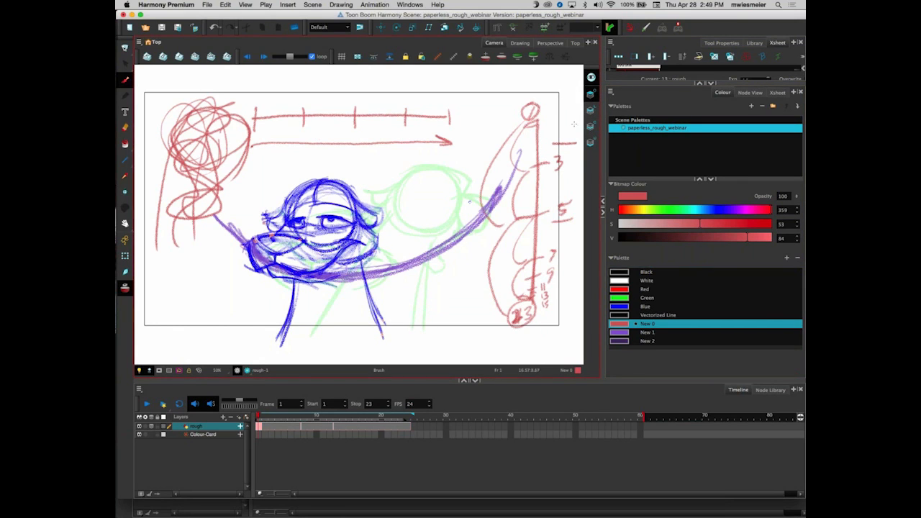
pyautogui.moveTo(554, 126); pyautogui.dragTo(576, 127)
pyautogui.moveTo(557, 108)
pyautogui.mouseDown()
pyautogui.moveTo(577, 109)
pyautogui.moveTo(579, 92)
pyautogui.mouseUp()
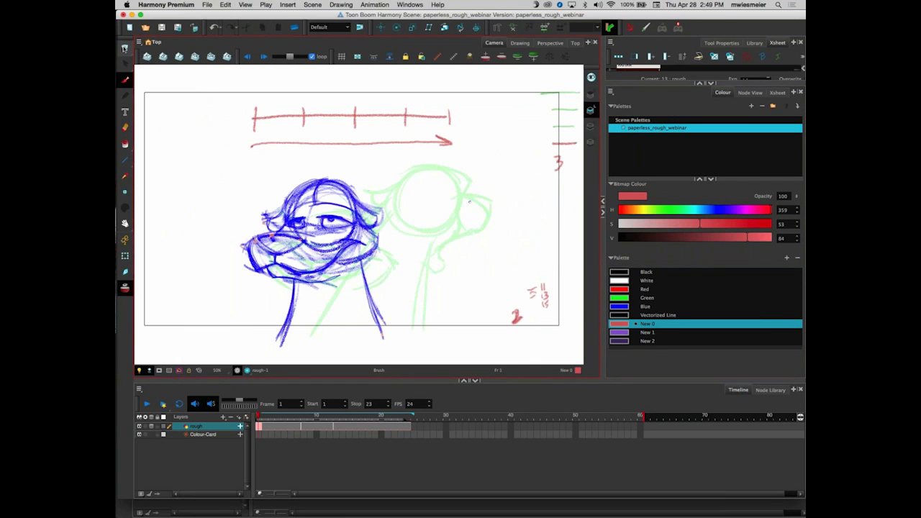
# Cut the blue head out of frame 1's line art with the Cutter tool and paste it onto the overlay art
pyautogui.click(124, 47)
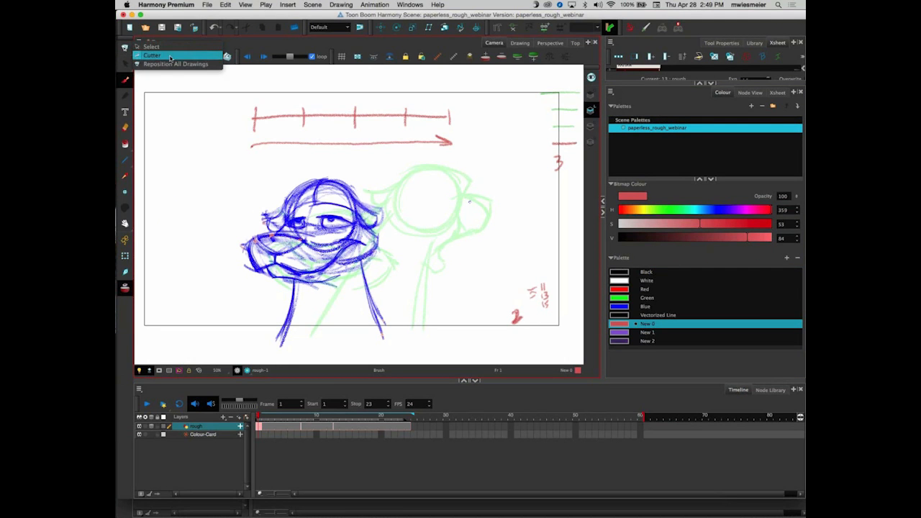
pyautogui.click(152, 56)
pyautogui.scroll(-2, 330, 219)
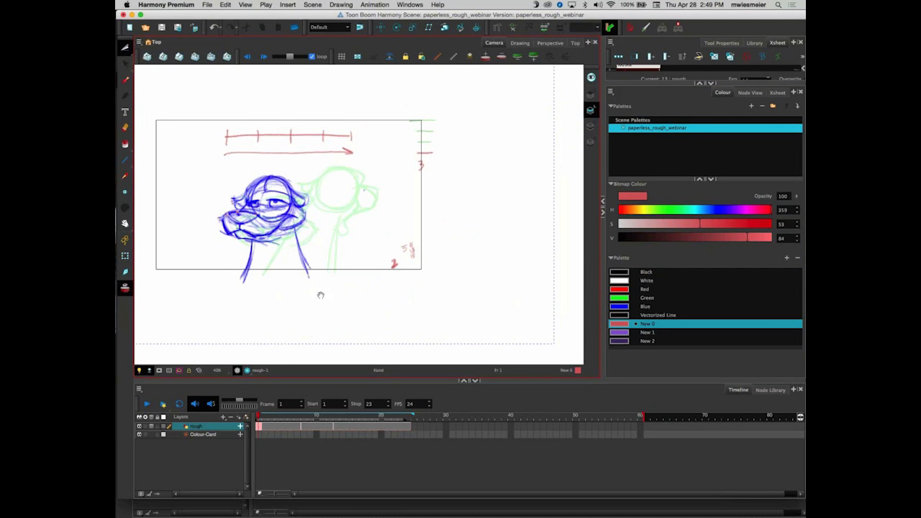
pyautogui.scroll(2, 330, 219)
pyautogui.scroll(1, 368, 282)
pyautogui.moveTo(424, 161)
pyautogui.mouseDown()
pyautogui.moveTo(442, 231)
pyautogui.moveTo(432, 147)
pyautogui.mouseUp()
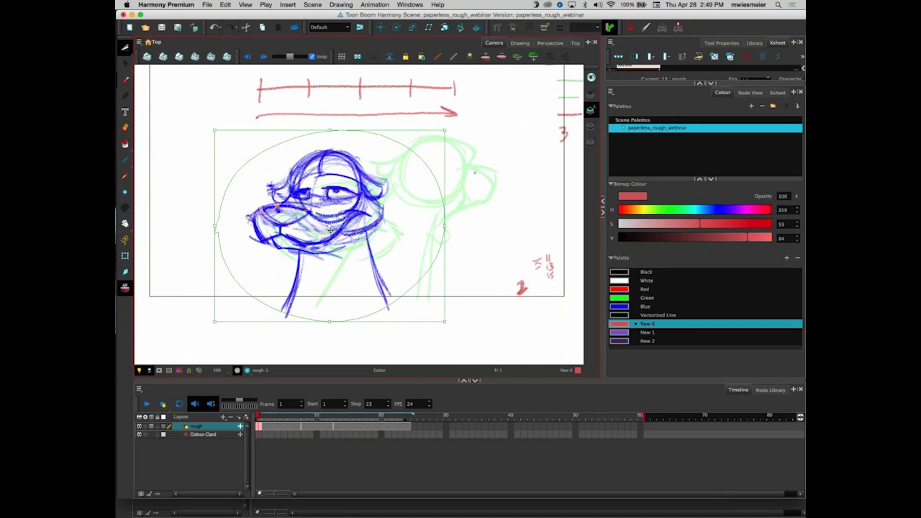
pyautogui.press('Delete')
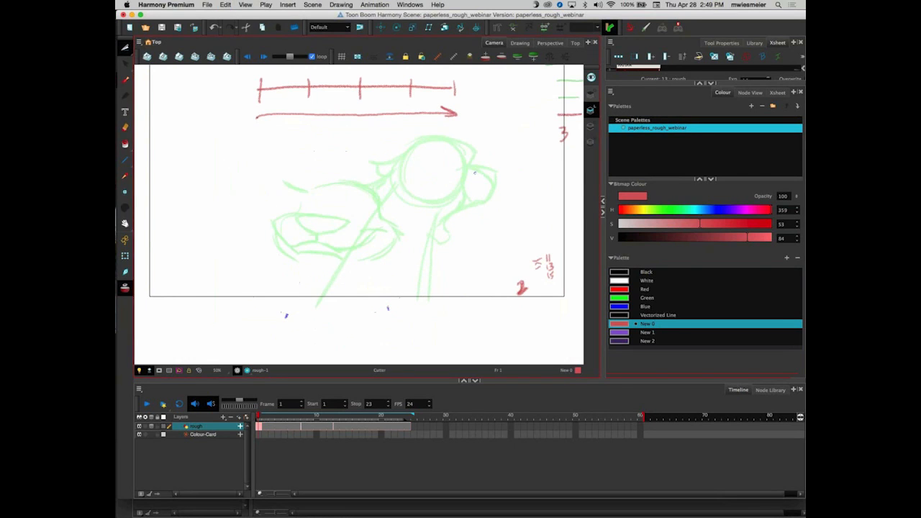
pyautogui.click(591, 93)
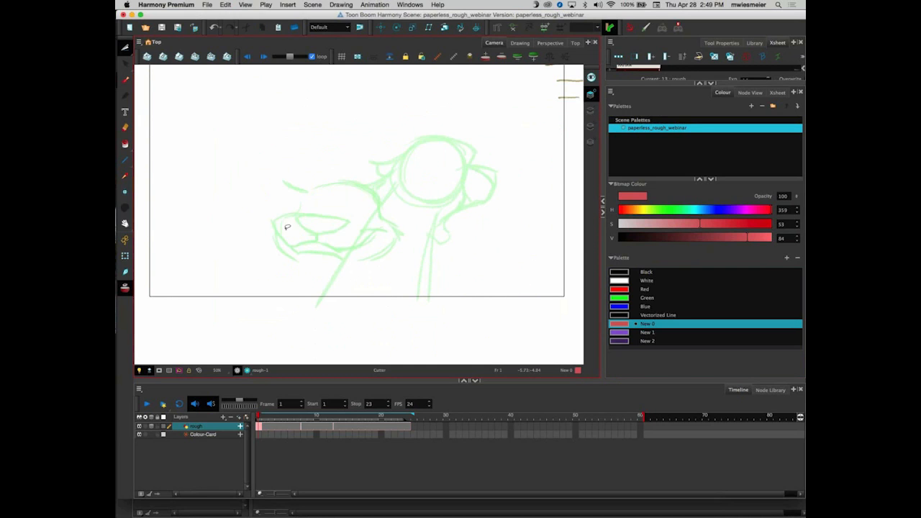
pyautogui.hotkey('ctrl', 'z')
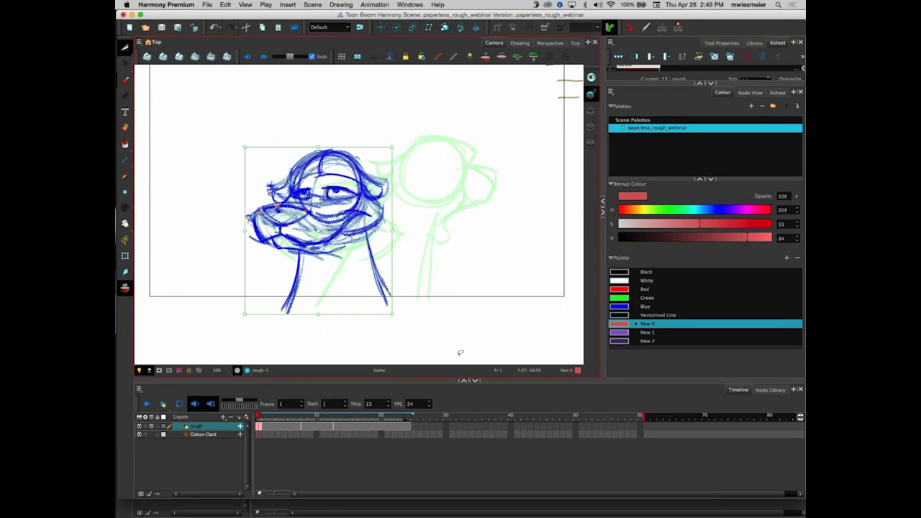
# Display all art layers of the frame 1 drawing together and reframe the view
pyautogui.scroll(5, 447, 216)
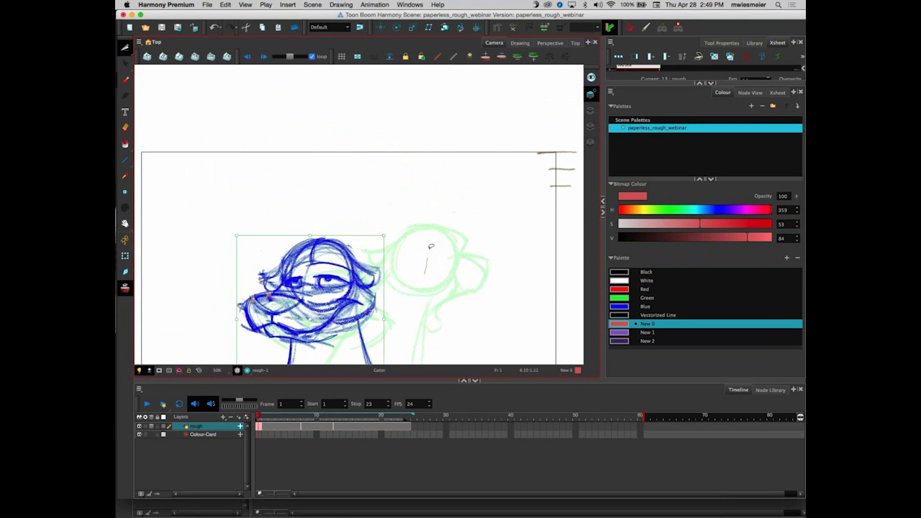
pyautogui.moveTo(431, 247); pyautogui.dragTo(445, 214)
pyautogui.moveTo(425, 290); pyautogui.dragTo(439, 235)
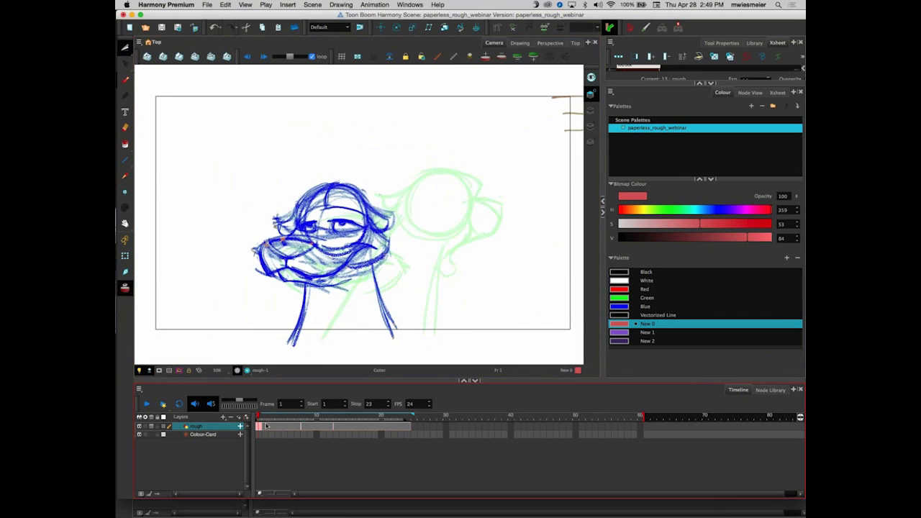
pyautogui.press('super+z')
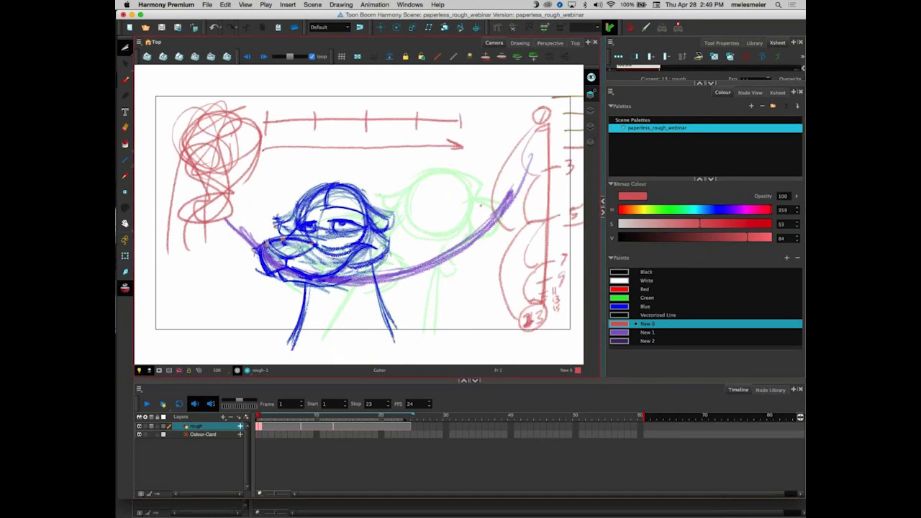
pyautogui.press('space')
pyautogui.moveTo(408, 291); pyautogui.dragTo(406, 289)
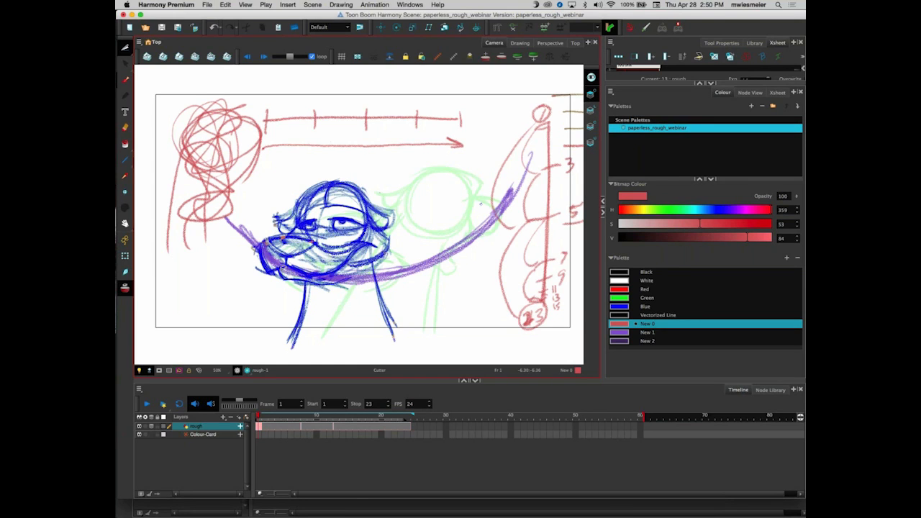
# Go to the drawing at frame 8, turn off onion skinning, and get a close view of the head
pyautogui.press('.')
pyautogui.press('.')
pyautogui.moveTo(289, 434); pyautogui.dragTo(303, 430)
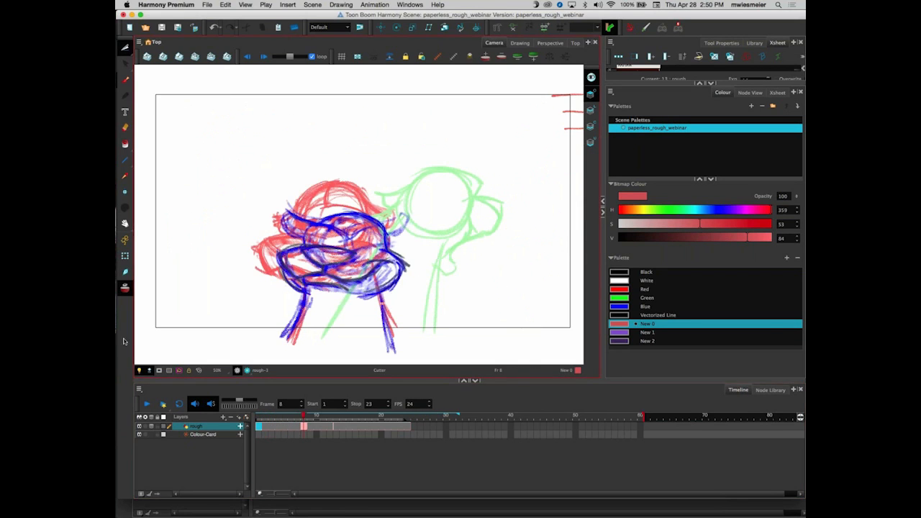
pyautogui.click(125, 289)
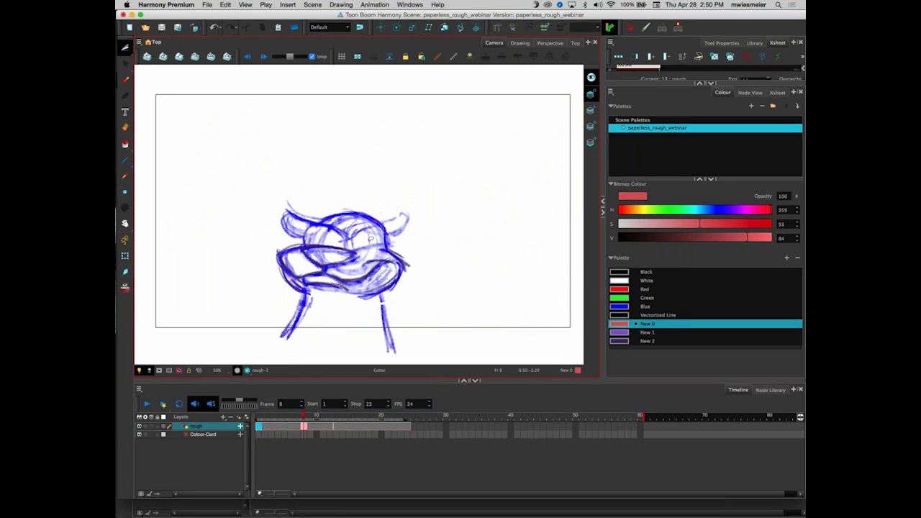
pyautogui.press('2')
pyautogui.press('2')
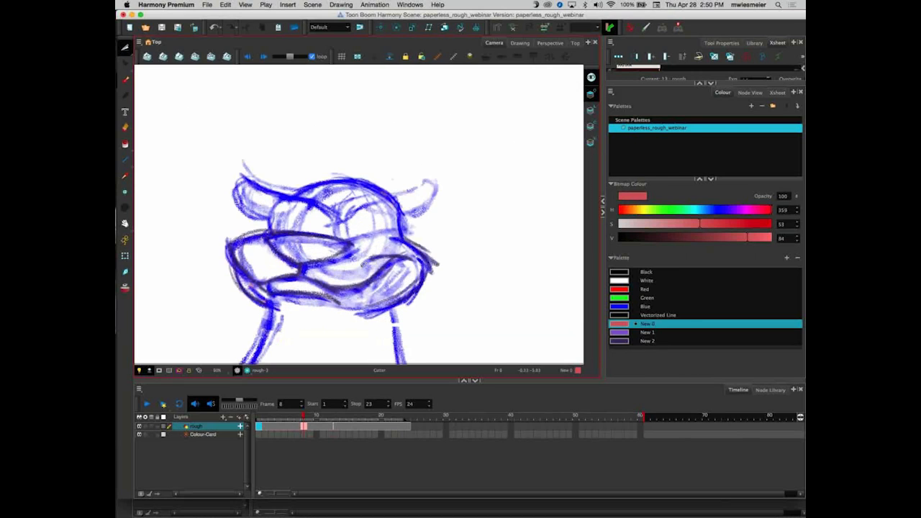
pyautogui.moveTo(366, 360); pyautogui.dragTo(391, 320)
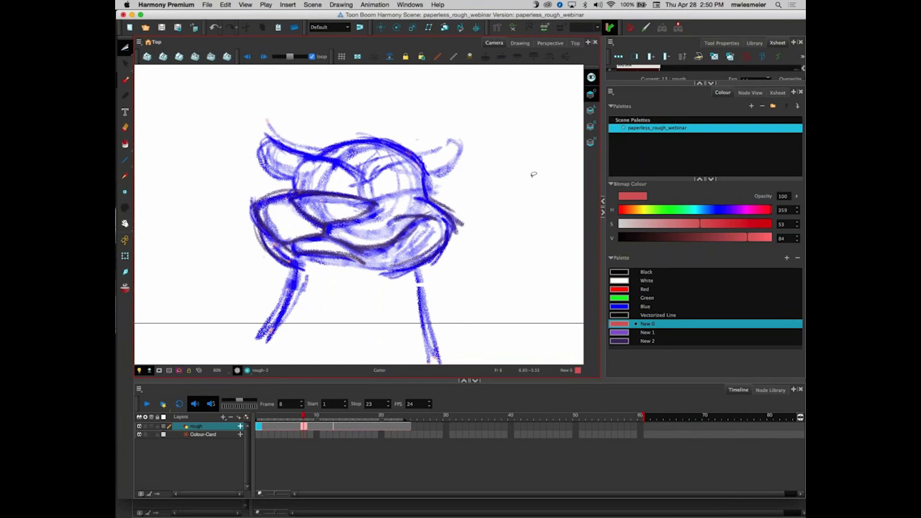
# Choose the Scraper rough paper preset at size 77 for the bitmap eraser
pyautogui.click(126, 81)
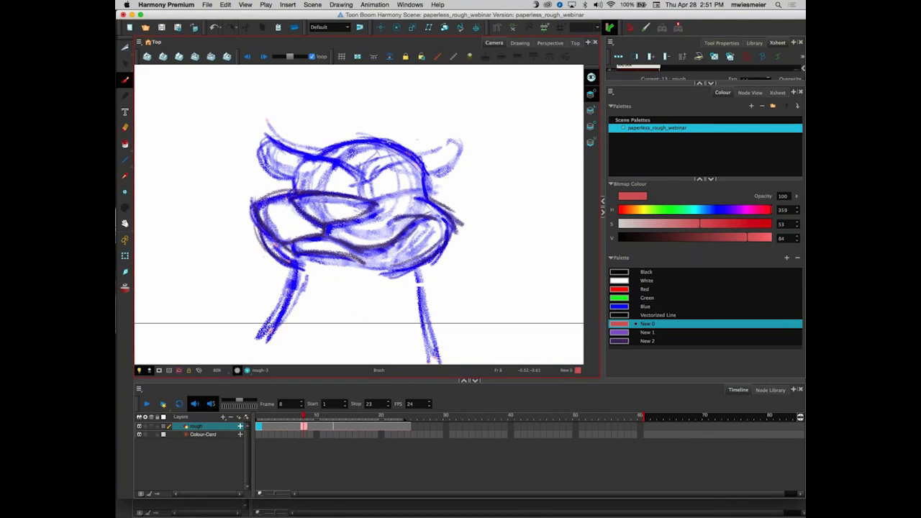
pyautogui.click(124, 130)
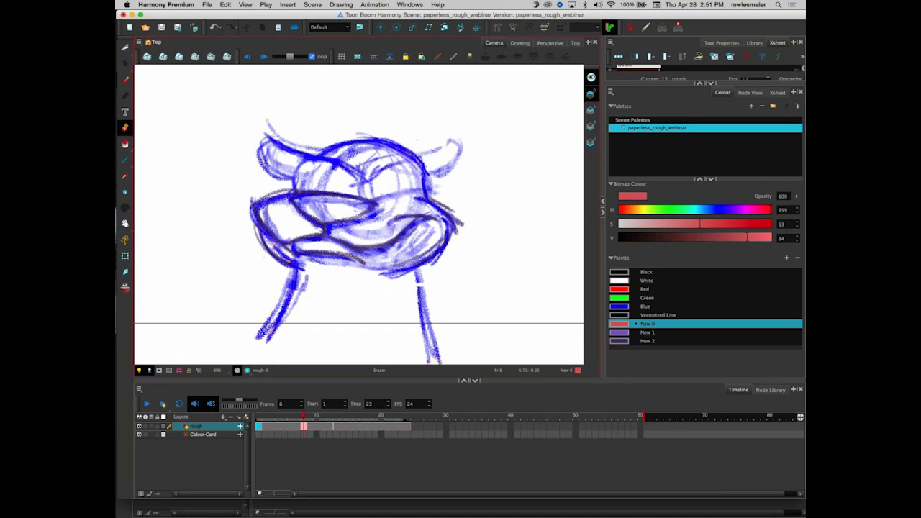
pyautogui.click(709, 84)
pyautogui.click(722, 43)
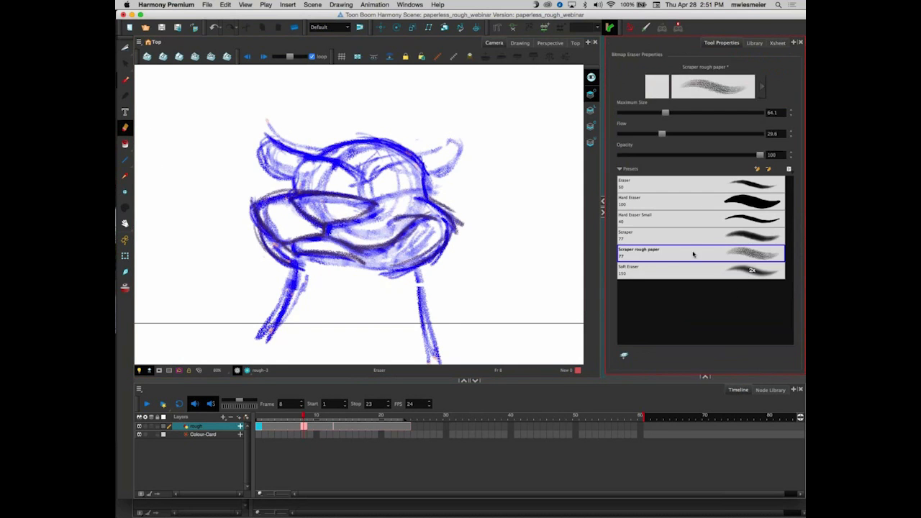
pyautogui.click(743, 255)
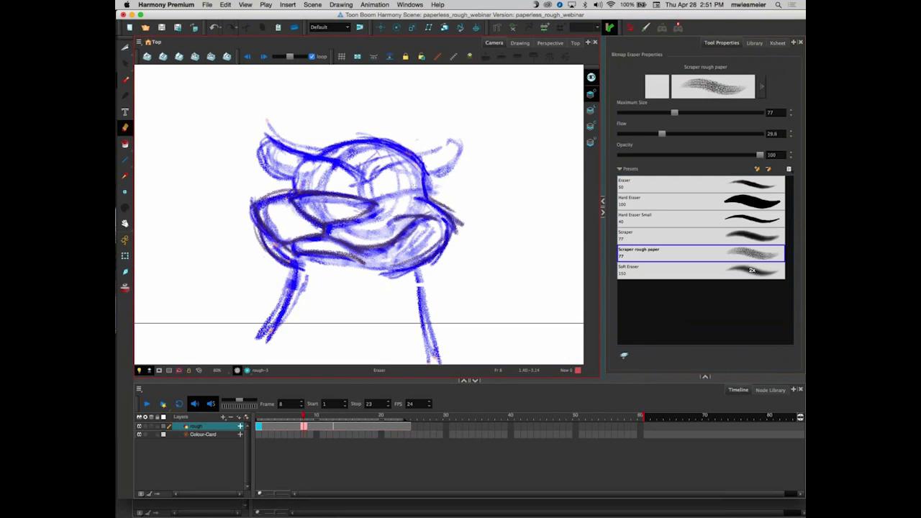
# Scrub the eraser over frame 8's right cheek and mouth corner on the overlay art, then on the line art shown alone
pyautogui.moveTo(453, 244)
pyautogui.mouseDown()
pyautogui.moveTo(448, 207)
pyautogui.moveTo(439, 235)
pyautogui.moveTo(415, 228)
pyautogui.moveTo(407, 268)
pyautogui.mouseUp()
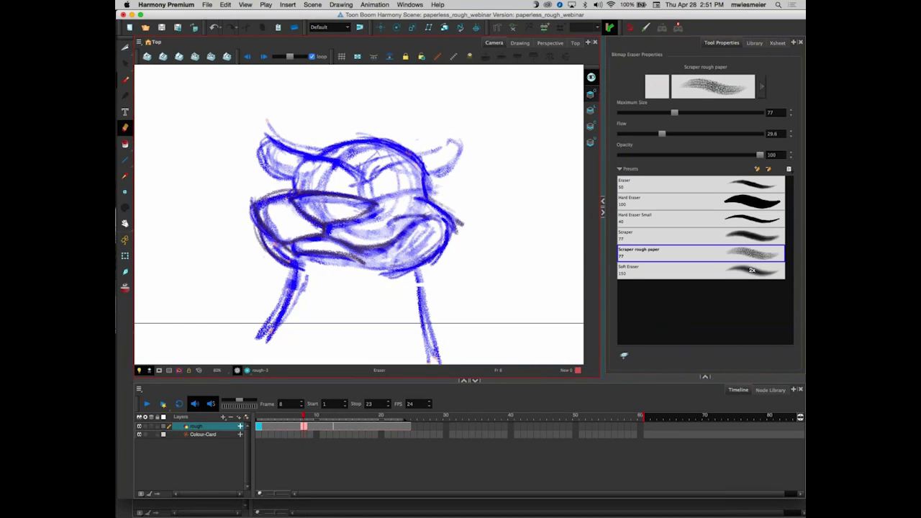
pyautogui.click(592, 78)
pyautogui.click(591, 111)
pyautogui.moveTo(420, 199)
pyautogui.mouseDown()
pyautogui.moveTo(449, 222)
pyautogui.moveTo(433, 232)
pyautogui.moveTo(428, 252)
pyautogui.moveTo(346, 252)
pyautogui.moveTo(410, 266)
pyautogui.moveTo(433, 237)
pyautogui.moveTo(425, 205)
pyautogui.moveTo(432, 259)
pyautogui.mouseUp()
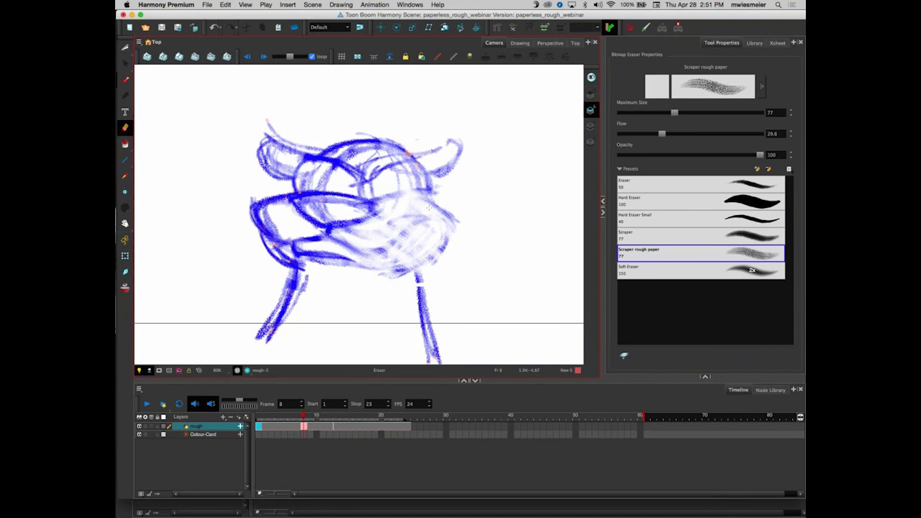
# Redraw the head's right side, cheek and jaw contour on frame 8's line art with the Stippling brush in New 0
pyautogui.hotkey('alt', 'b')
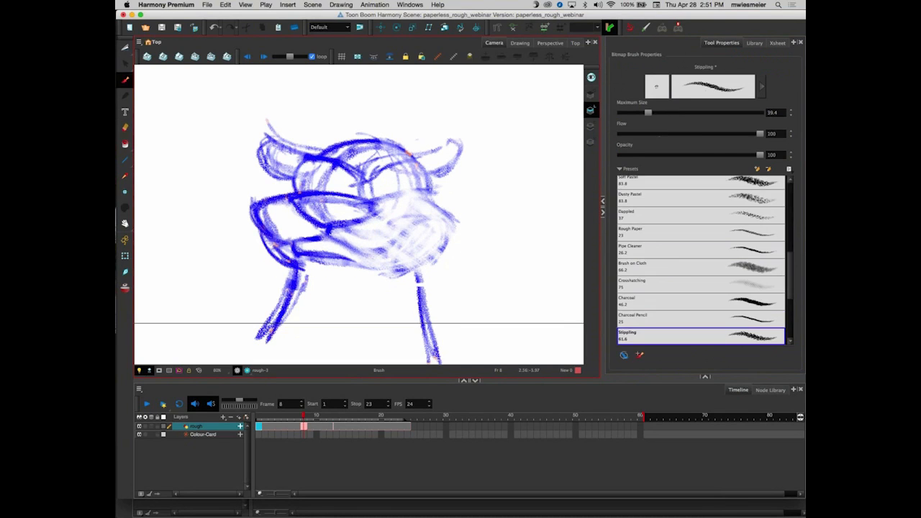
pyautogui.moveTo(420, 167); pyautogui.dragTo(448, 229)
pyautogui.moveTo(428, 193)
pyautogui.mouseDown()
pyautogui.moveTo(466, 243)
pyautogui.moveTo(441, 232)
pyautogui.moveTo(425, 266)
pyautogui.moveTo(387, 273)
pyautogui.mouseUp()
pyautogui.moveTo(443, 233)
pyautogui.mouseDown()
pyautogui.moveTo(409, 271)
pyautogui.moveTo(382, 267)
pyautogui.mouseUp()
pyautogui.moveTo(445, 223)
pyautogui.mouseDown()
pyautogui.moveTo(417, 159)
pyautogui.moveTo(373, 138)
pyautogui.mouseUp()
pyautogui.moveTo(423, 164)
pyautogui.mouseDown()
pyautogui.moveTo(355, 142)
pyautogui.moveTo(316, 157)
pyautogui.moveTo(414, 156)
pyautogui.mouseUp()
# Draw the curved centre line on the head and outline the nose shape in New 0 with the Stippling brush
pyautogui.moveTo(351, 143)
pyautogui.mouseDown()
pyautogui.moveTo(332, 142)
pyautogui.moveTo(351, 207)
pyautogui.moveTo(345, 200)
pyautogui.mouseUp()
pyautogui.moveTo(288, 197); pyautogui.dragTo(385, 209)
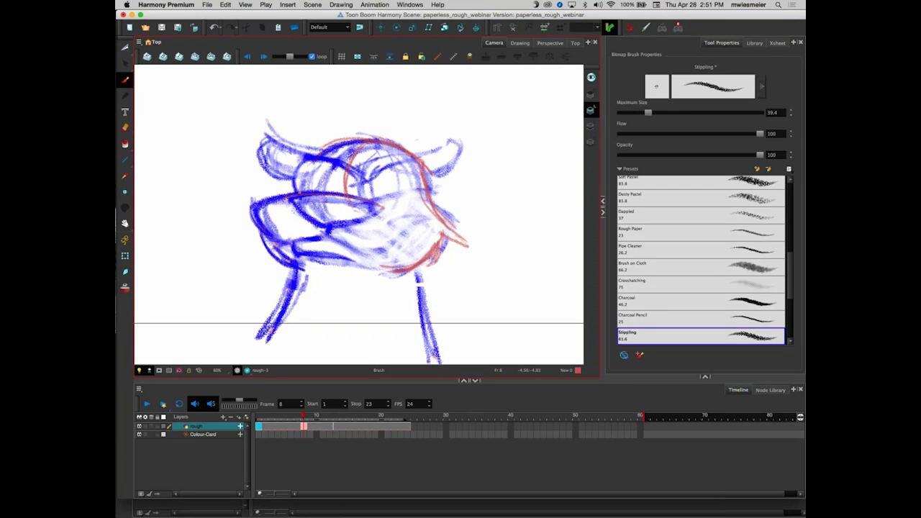
pyautogui.moveTo(289, 199)
pyautogui.mouseDown()
pyautogui.moveTo(316, 228)
pyautogui.moveTo(313, 220)
pyautogui.mouseUp()
pyautogui.moveTo(383, 204); pyautogui.dragTo(317, 227)
pyautogui.moveTo(290, 198)
pyautogui.mouseDown()
pyautogui.moveTo(333, 223)
pyautogui.moveTo(387, 204)
pyautogui.moveTo(288, 196)
pyautogui.mouseUp()
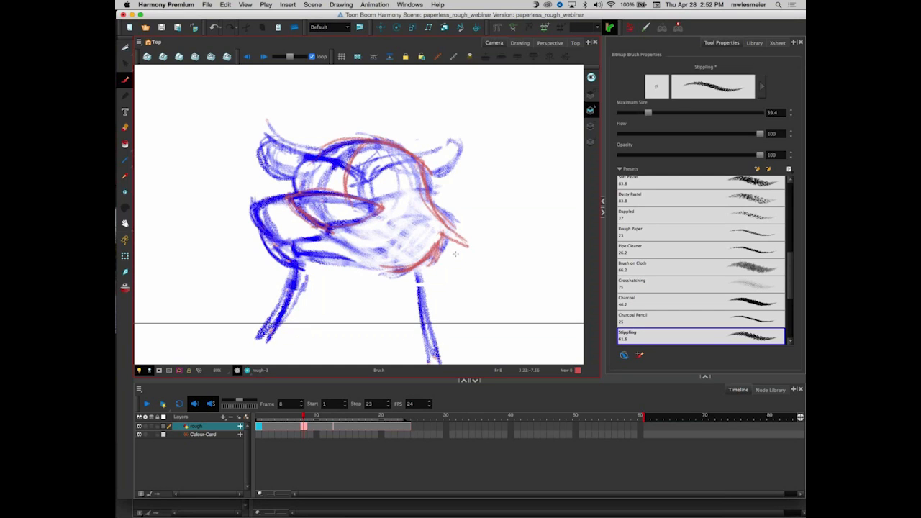
pyautogui.press('super+Tab')
pyautogui.press('super+Tab')
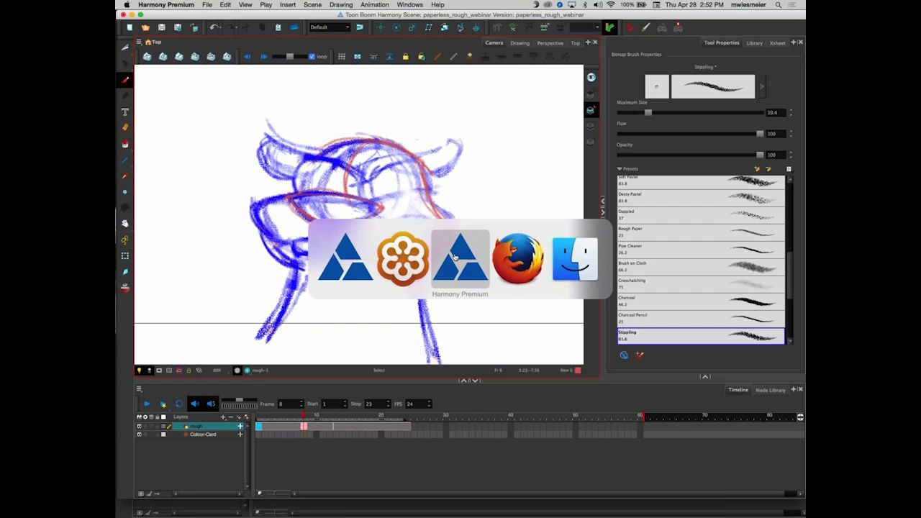
pyautogui.press('super+Tab')
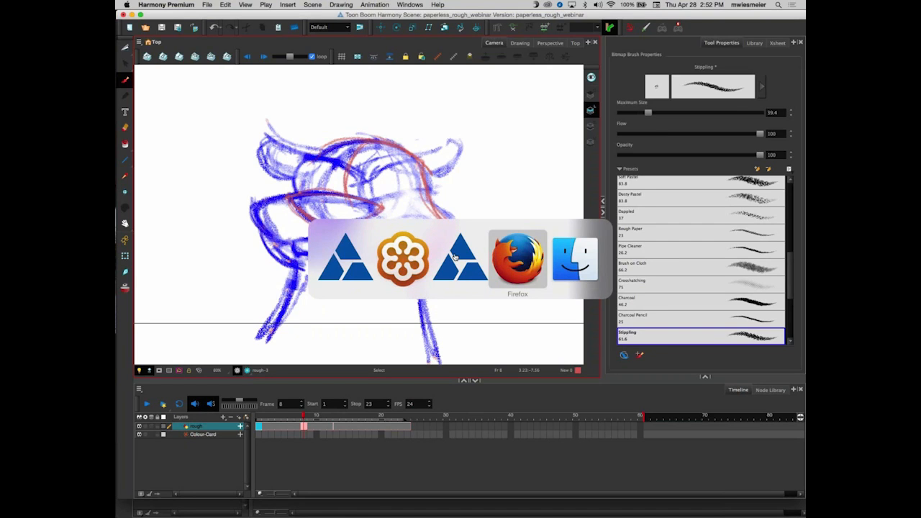
pyautogui.press('super+Tab')
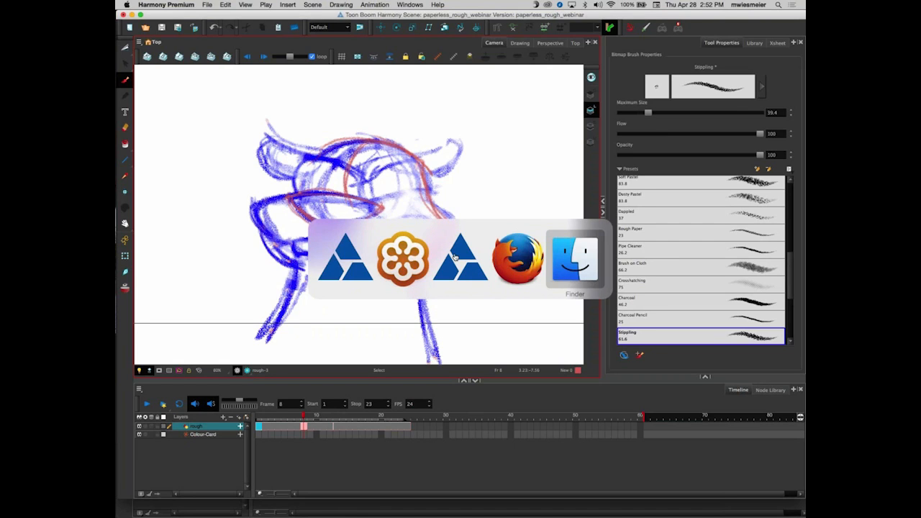
pyautogui.press('super+Tab')
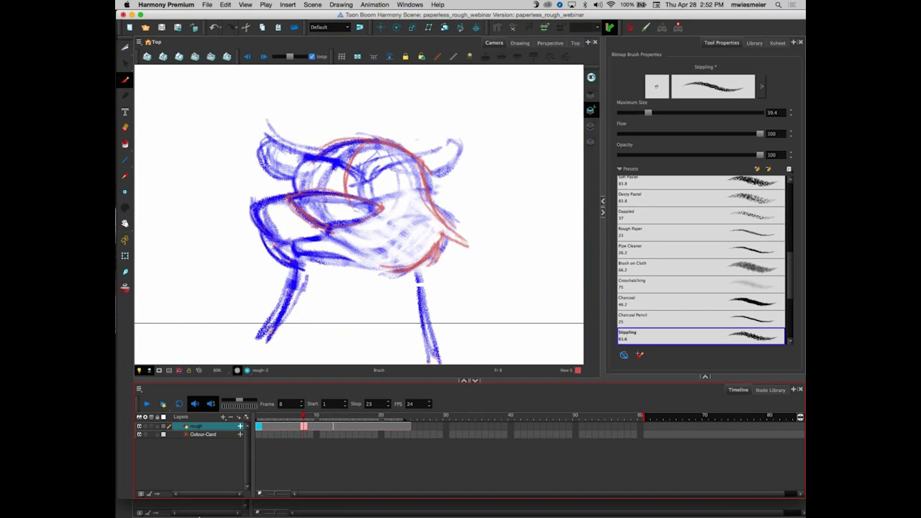
# Switch to Finder and browse from Documents through the ToonBoom and webinar folders to the paperless_animation folder
pyautogui.moveTo(796, 224)
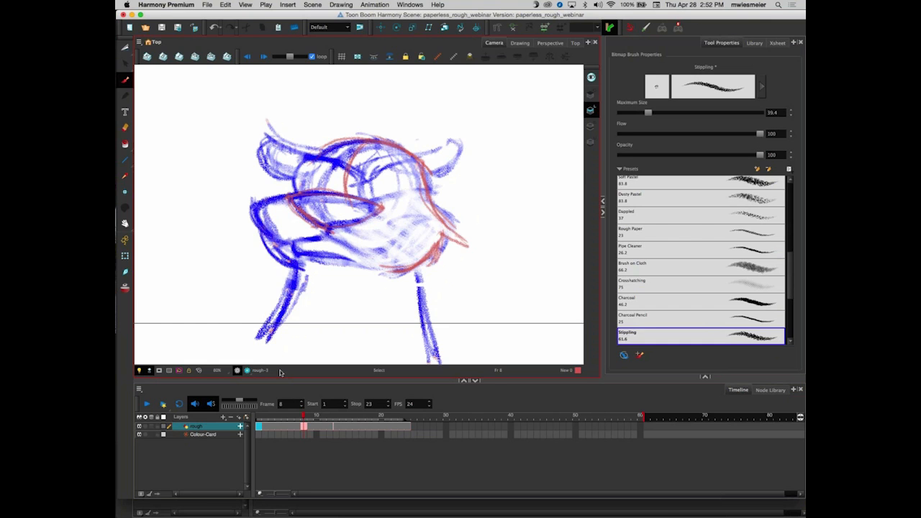
pyautogui.press('super+Tab')
pyautogui.press('super+Tab')
pyautogui.press('super+Tab')
pyautogui.press('super+Tab')
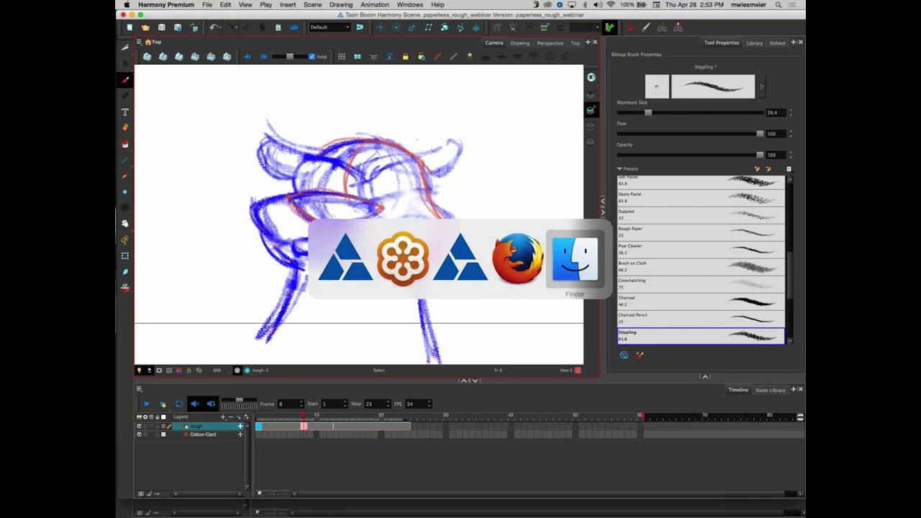
pyautogui.moveTo(534, 402); pyautogui.dragTo(428, 403)
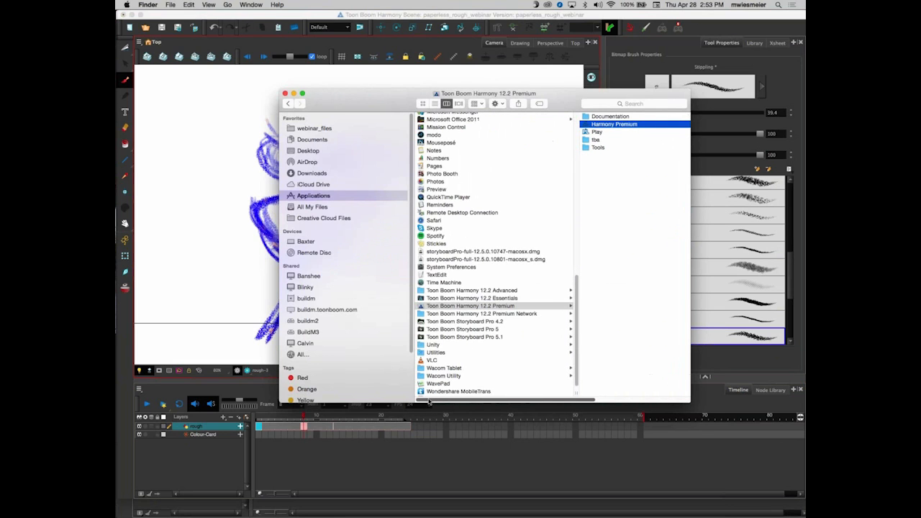
pyautogui.click(340, 140)
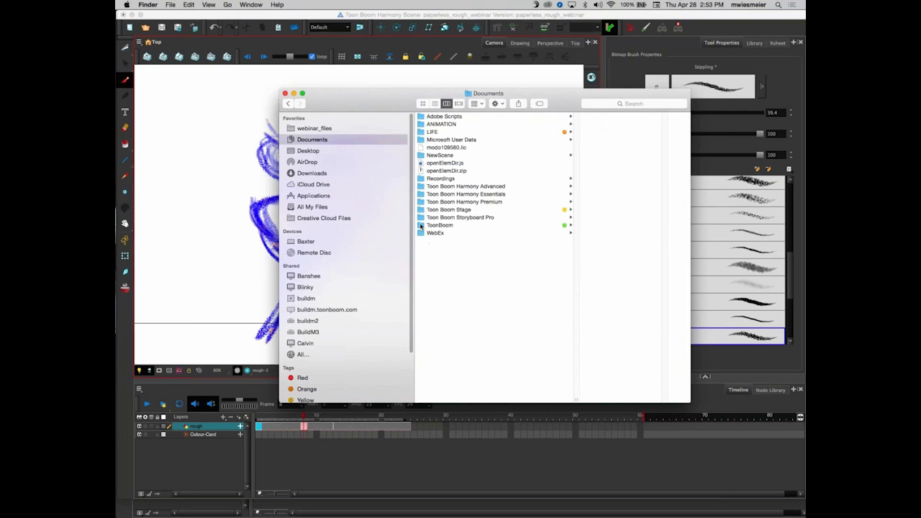
pyautogui.click(432, 225)
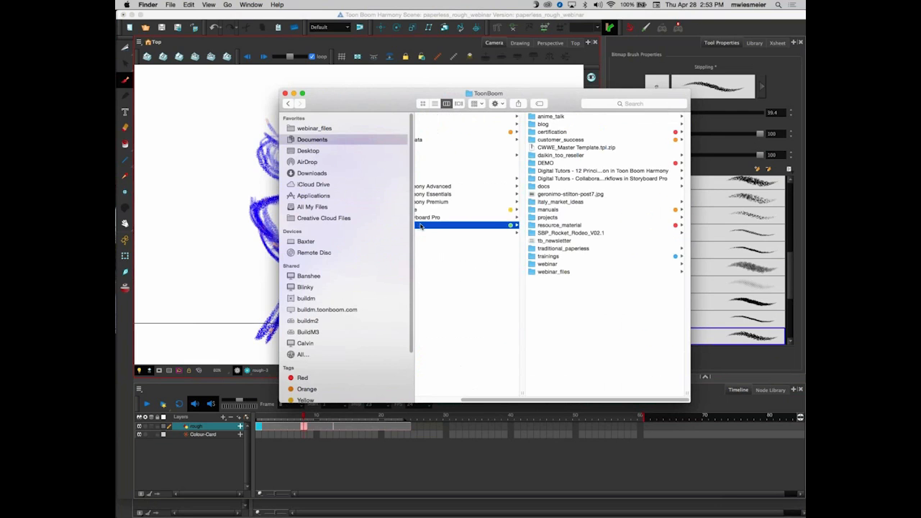
pyautogui.click(541, 264)
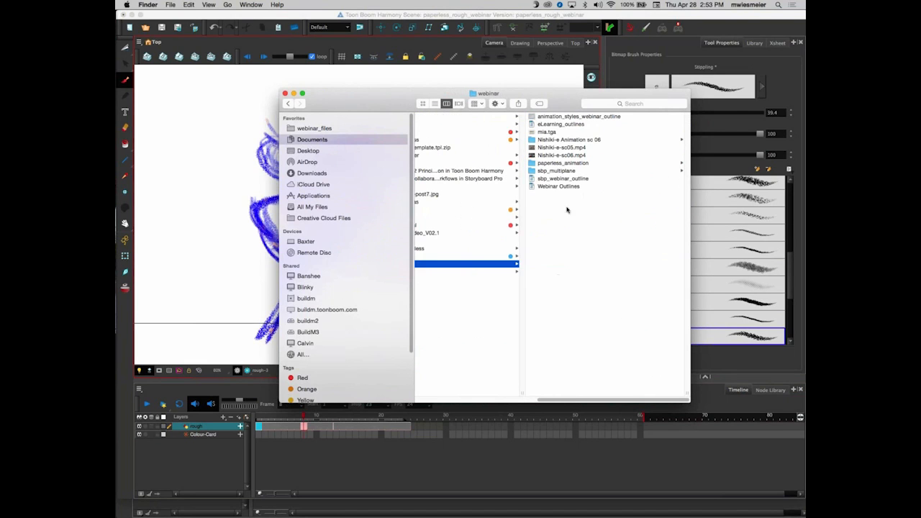
pyautogui.click(535, 165)
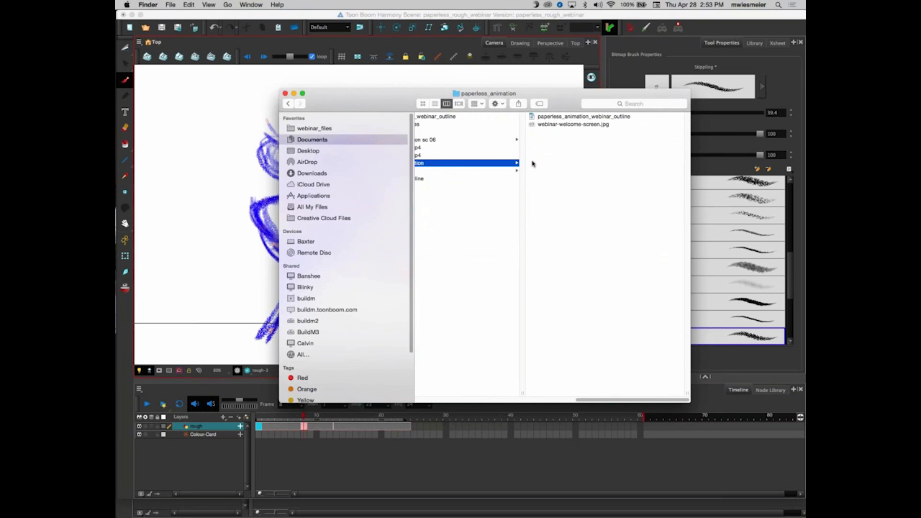
# Open webinar-welcome-screen.jpg with Preview and display the image in full screen
pyautogui.click(534, 125)
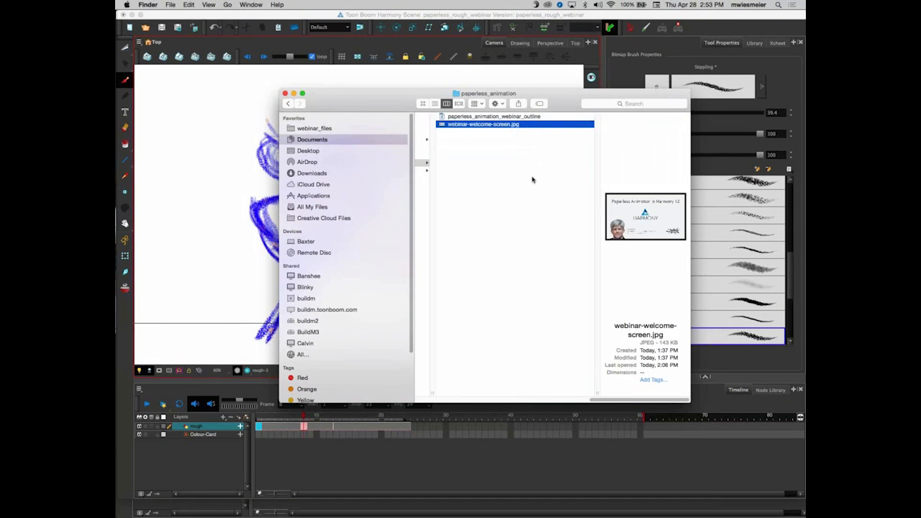
pyautogui.rightClick(445, 124)
pyautogui.moveTo(495, 135)
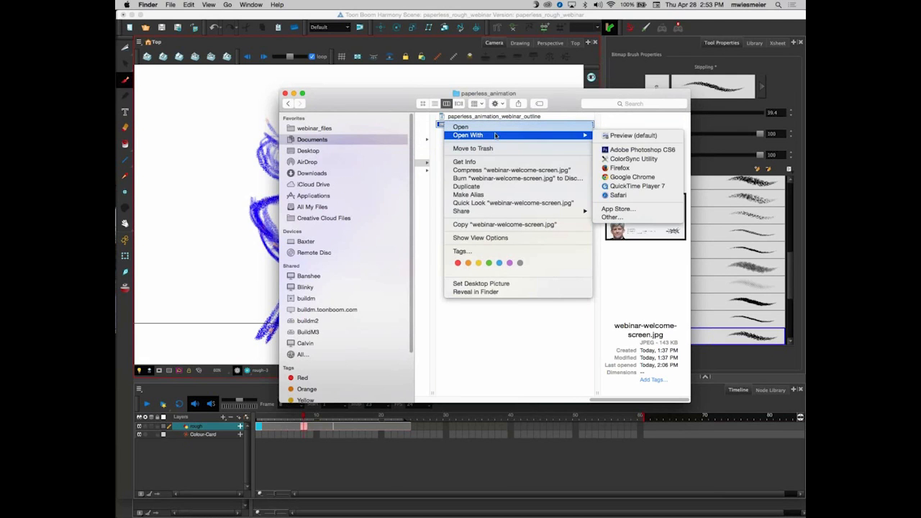
pyautogui.click(624, 136)
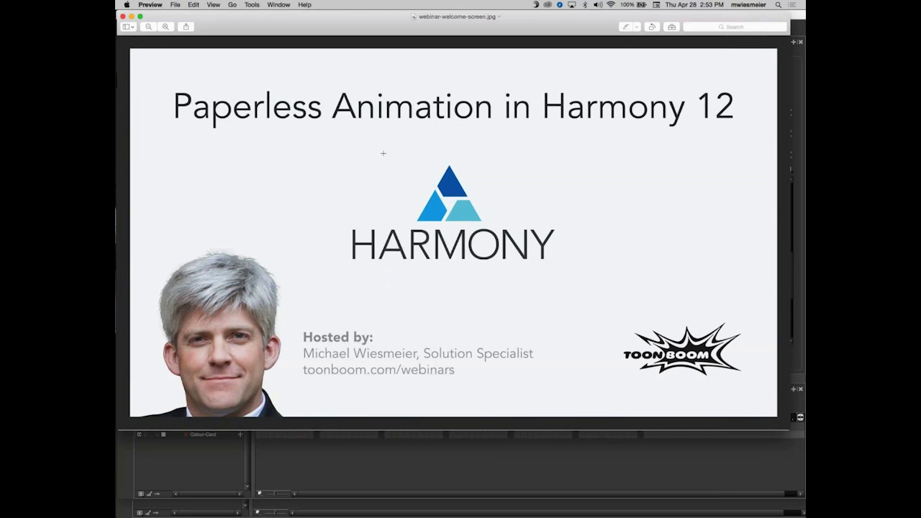
pyautogui.click(213, 5)
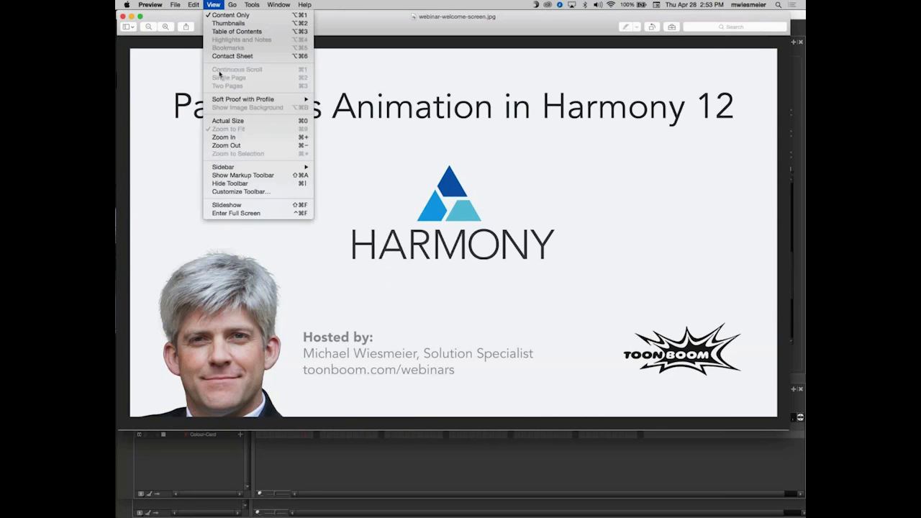
pyautogui.click(254, 214)
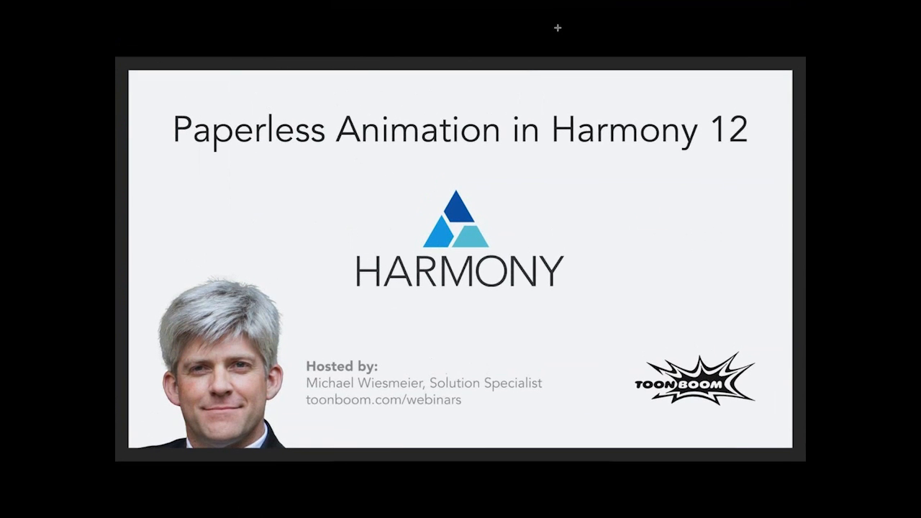